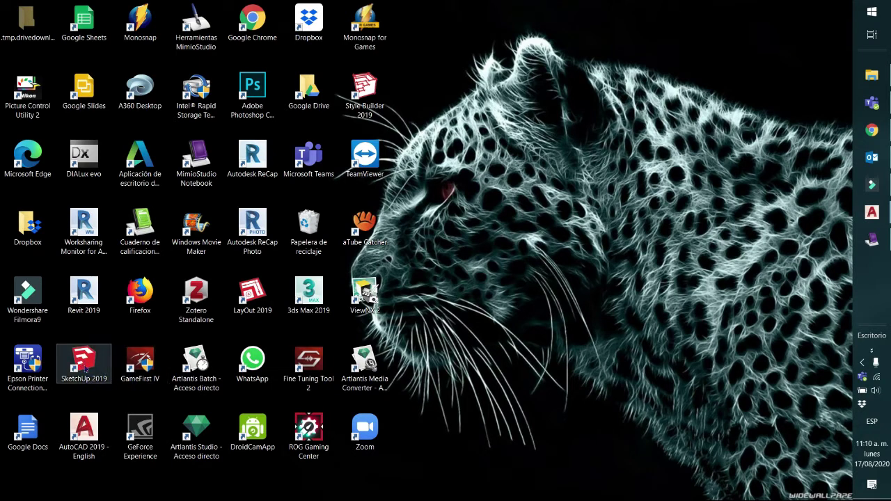
# Step: Launch SketchUp 2019 and create a new model from the Simple template in meters
pyautogui.doubleClick(85, 367)
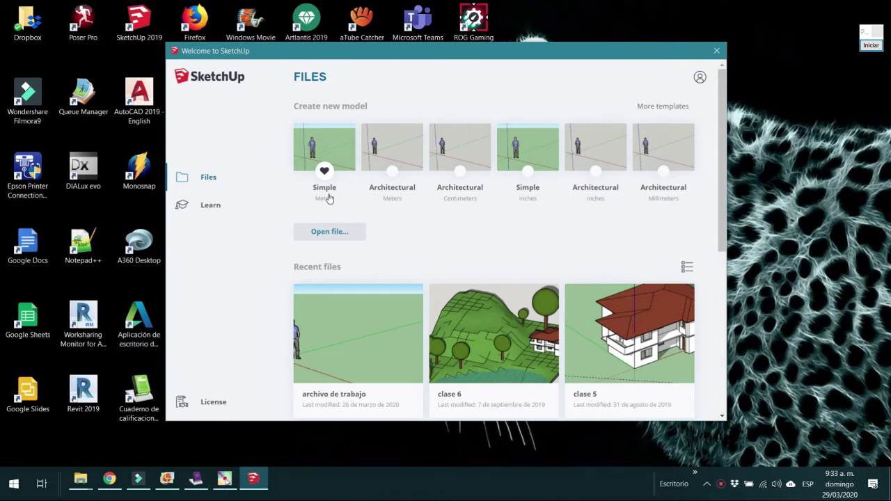
pyautogui.click(323, 146)
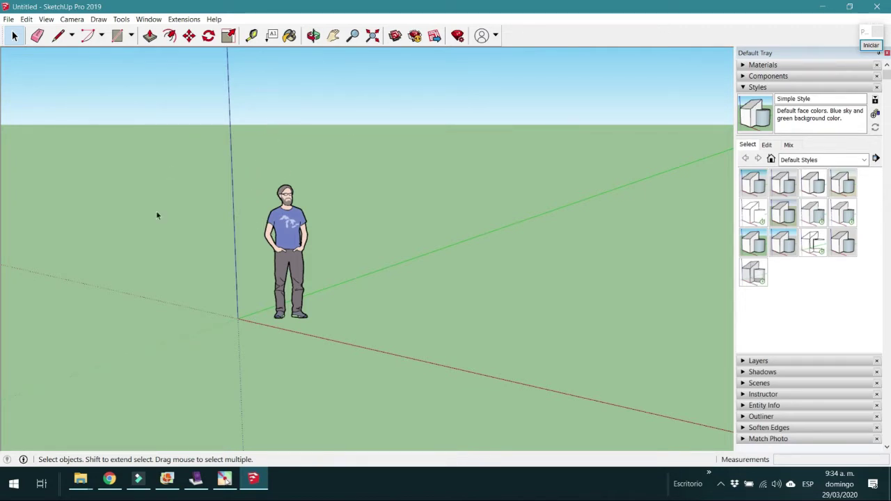
pyautogui.click(8, 20)
pyautogui.moveTo(44, 23)
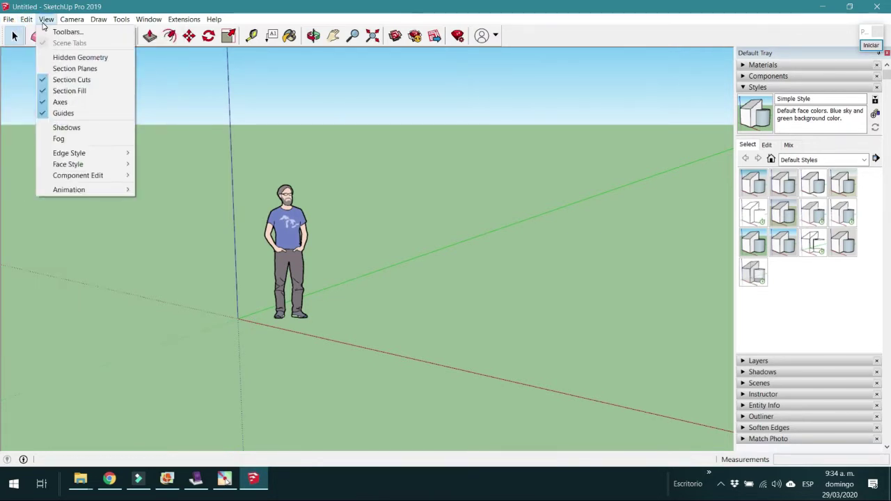
pyautogui.moveTo(96, 24)
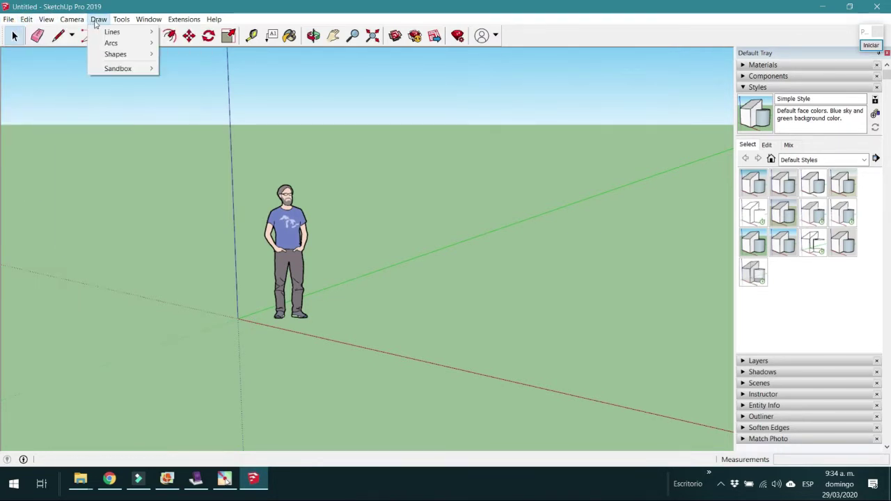
pyautogui.click(175, 18)
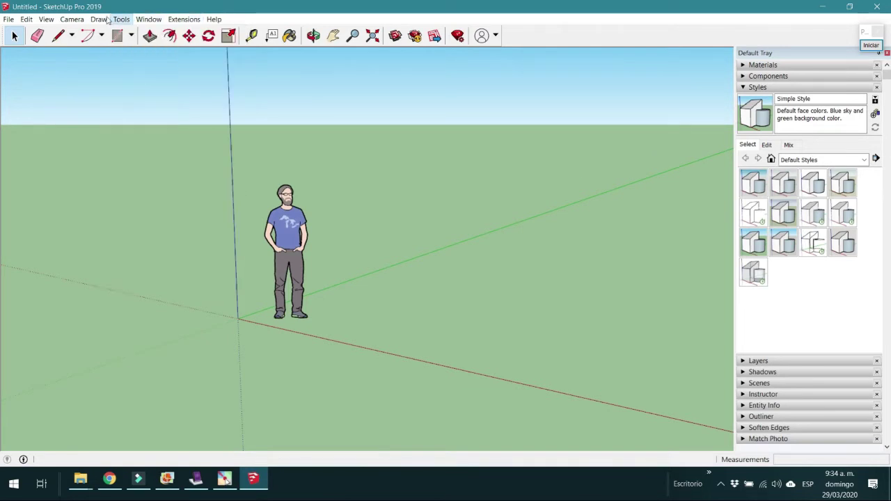
pyautogui.click(103, 20)
pyautogui.moveTo(27, 20)
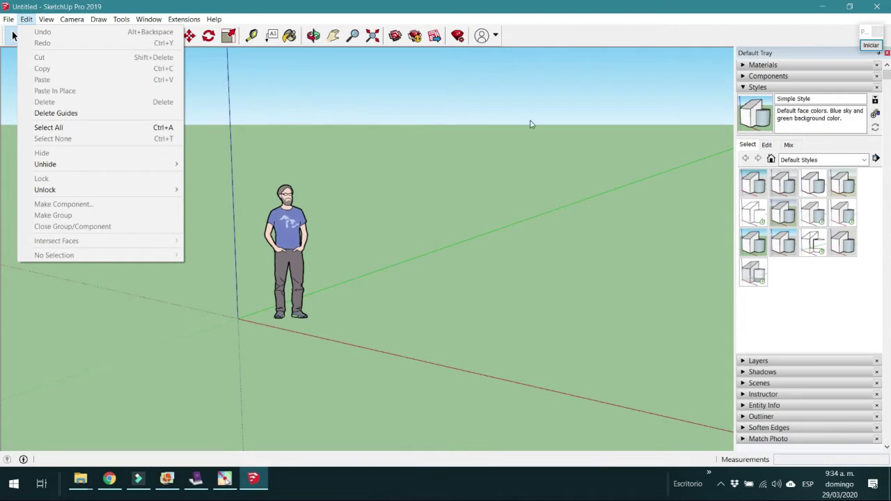
pyautogui.click(280, 108)
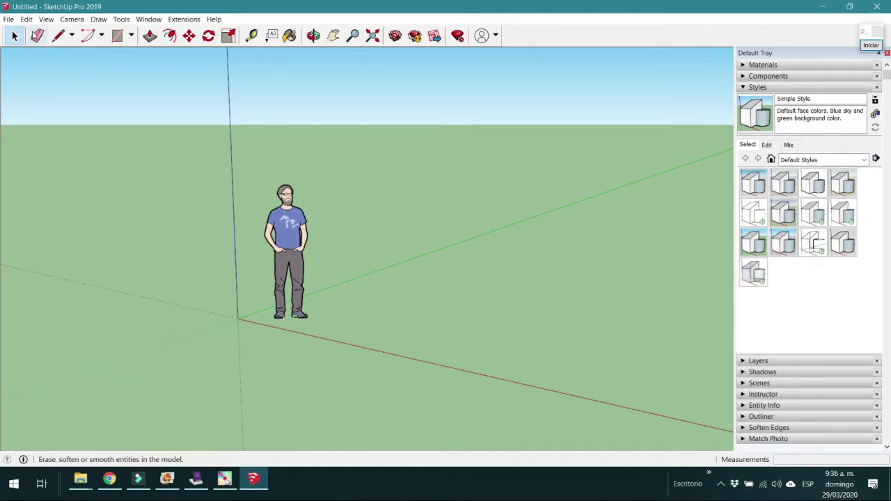
# Step: Turn on the Large Tool Set toolbar in the toolbar settings and close the settings
pyautogui.click(49, 21)
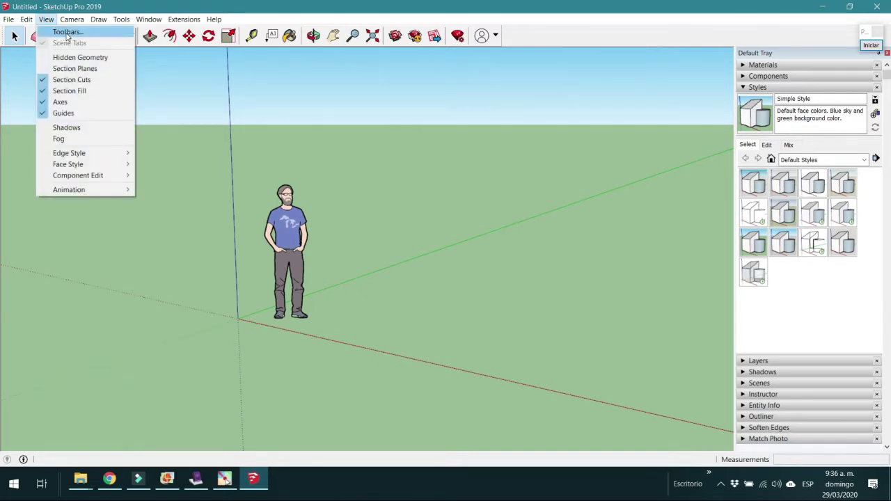
pyautogui.click(67, 33)
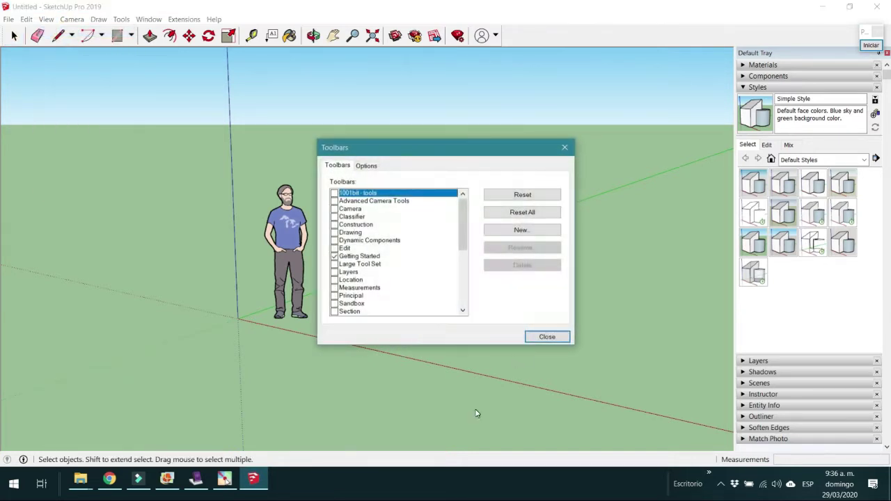
pyautogui.click(465, 245)
pyautogui.click(335, 264)
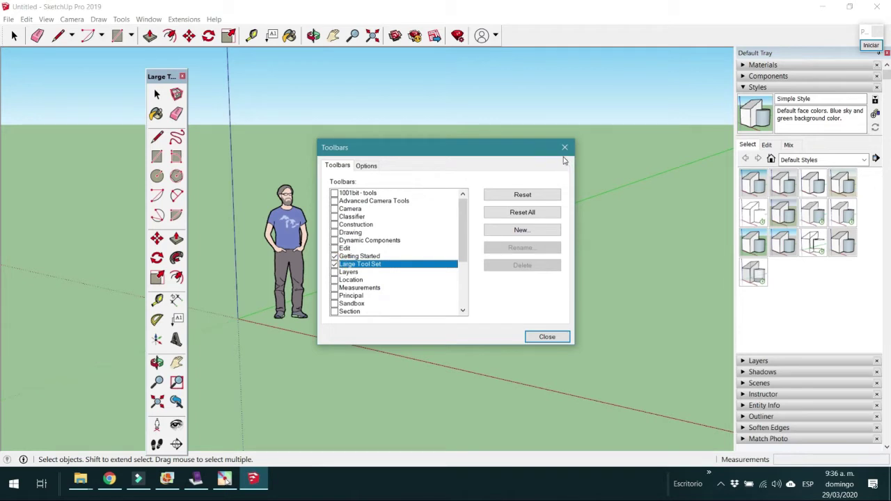
pyautogui.click(565, 147)
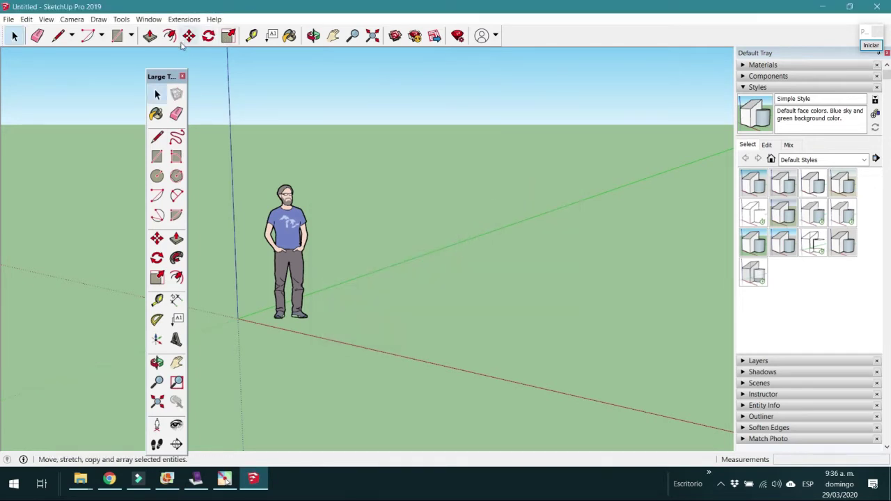
# Step: Dock the Large Tool Set vertically beside the drawing area and close the Default Tray
pyautogui.moveTo(160, 76); pyautogui.dragTo(6, 41)
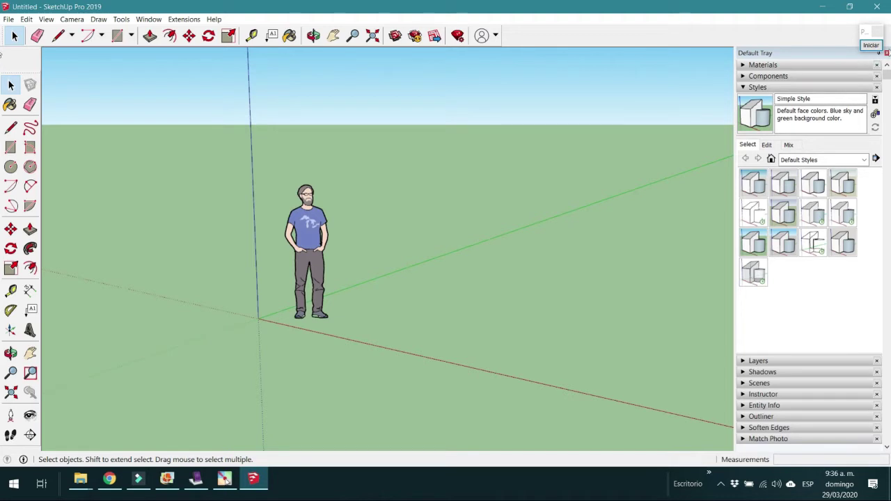
pyautogui.click(887, 55)
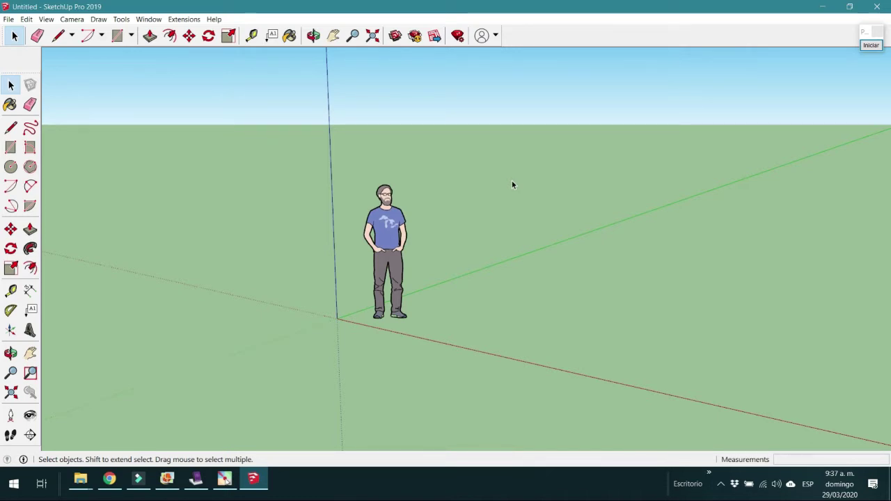
# Step: Alternate between the Orbit and Select tools and orbit the view slightly around the standing figure
pyautogui.press('o')
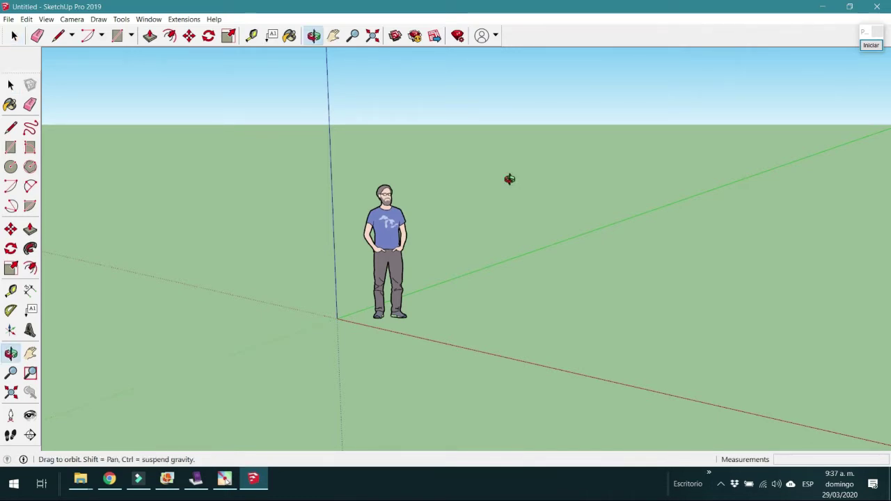
pyautogui.press('space')
pyautogui.press('o')
pyautogui.press('space')
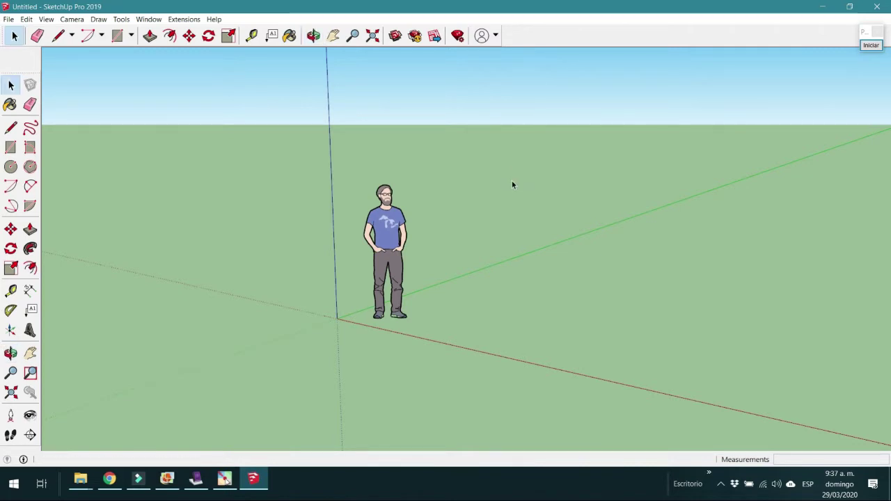
pyautogui.press('o')
pyautogui.moveTo(510, 179); pyautogui.dragTo(529, 182)
pyautogui.press('space')
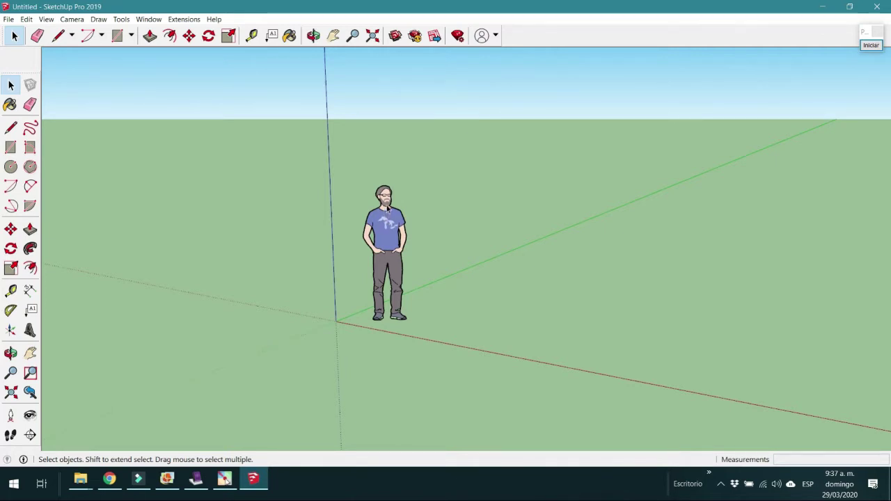
# Step: Examine the standing figure up close and from a distance, zooming about different points of the scene
pyautogui.scroll(3, 389, 215)
pyautogui.scroll(4, 388, 206)
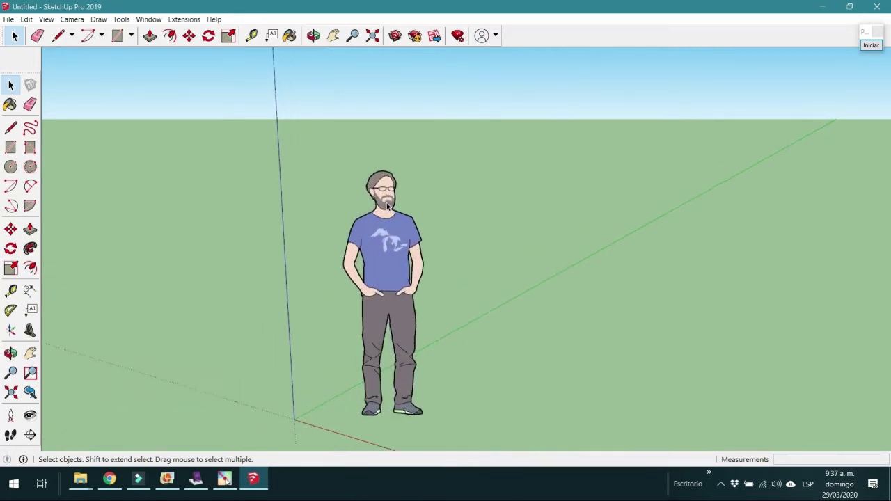
pyautogui.scroll(3, 388, 205)
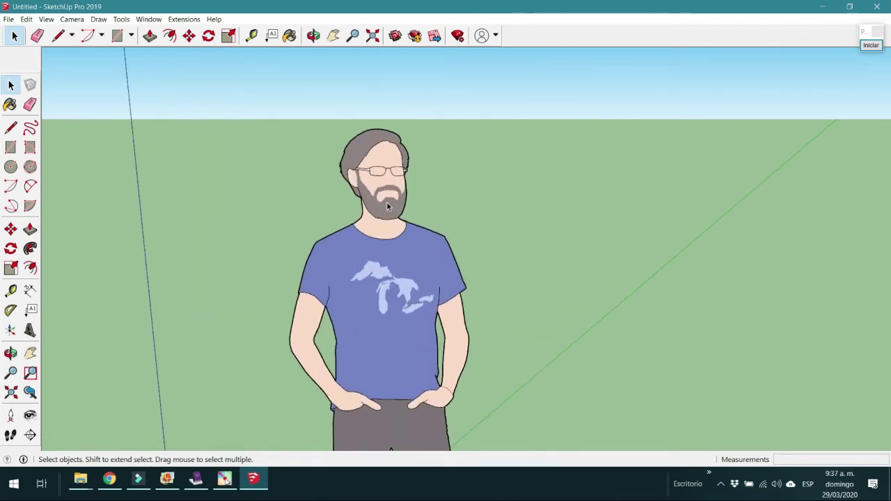
pyautogui.scroll(1, 388, 206)
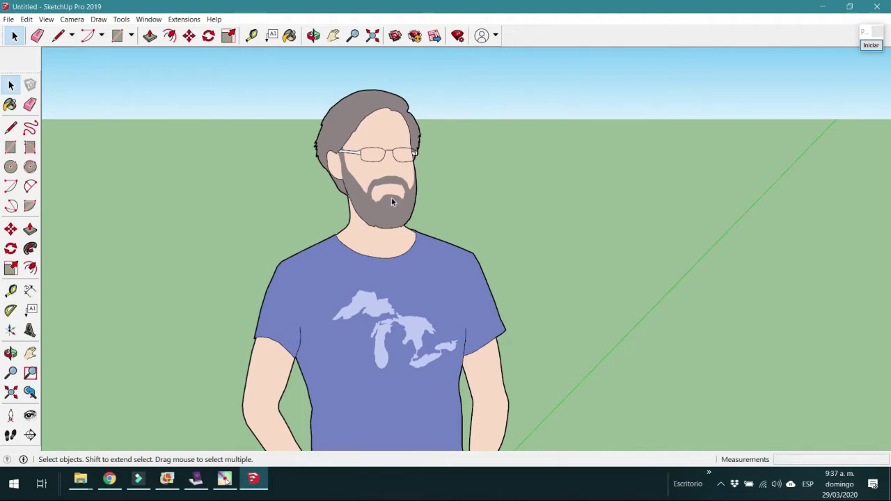
pyautogui.scroll(-5, 392, 202)
pyautogui.scroll(-5, 392, 202)
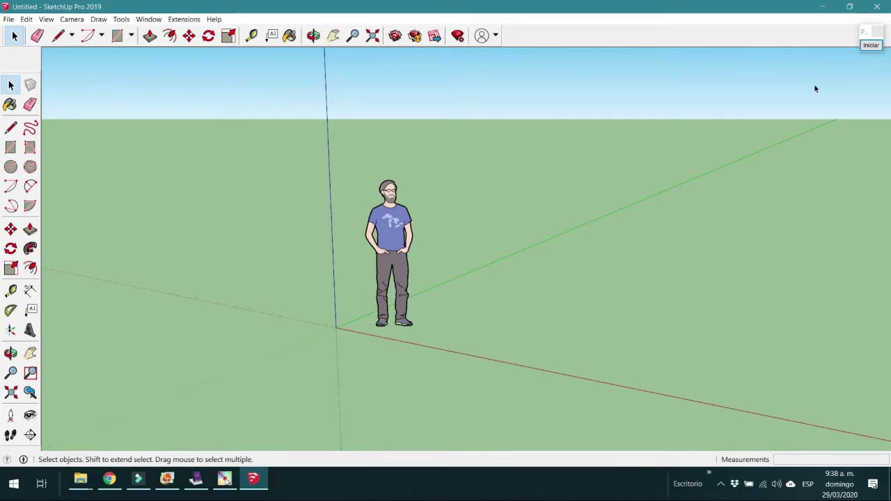
pyautogui.scroll(1, 816, 88)
pyautogui.scroll(1, 815, 88)
pyautogui.scroll(-2, 815, 88)
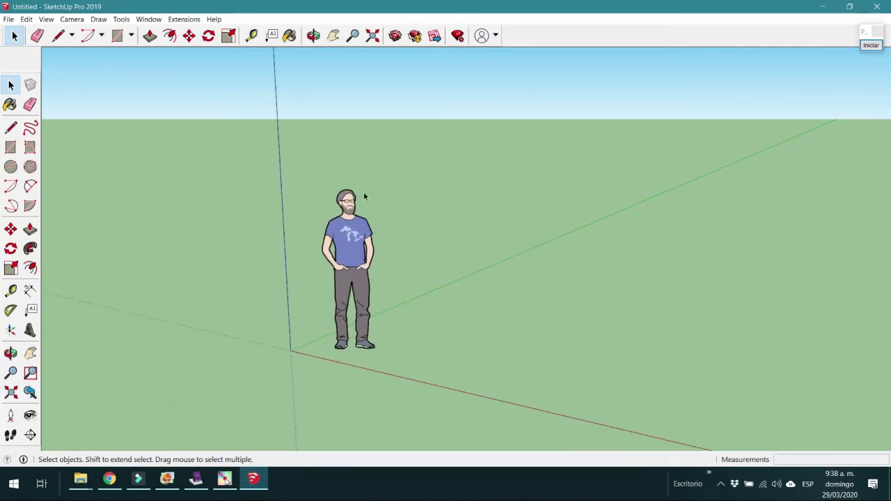
pyautogui.scroll(2, 621, 222)
pyautogui.scroll(2, 620, 224)
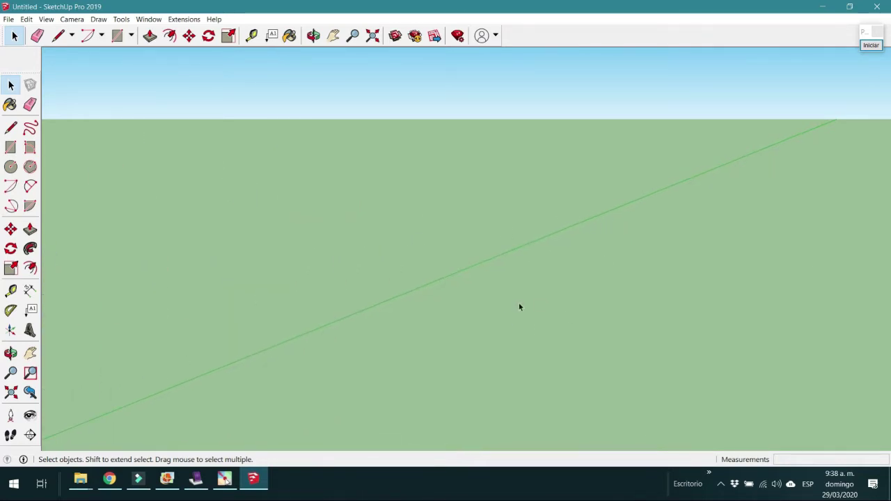
# Step: Fit the whole model in view with Zoom Extents, zoom out from the figure and orbit slightly
pyautogui.click(372, 37)
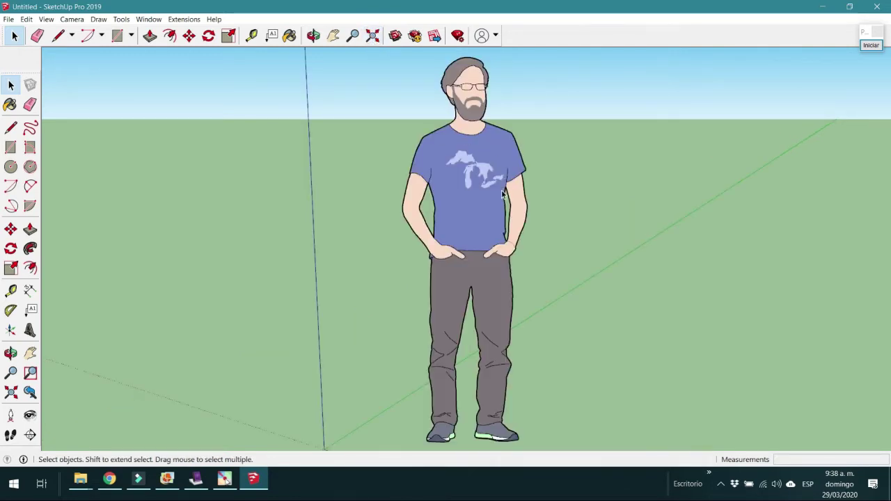
pyautogui.scroll(-5, 503, 195)
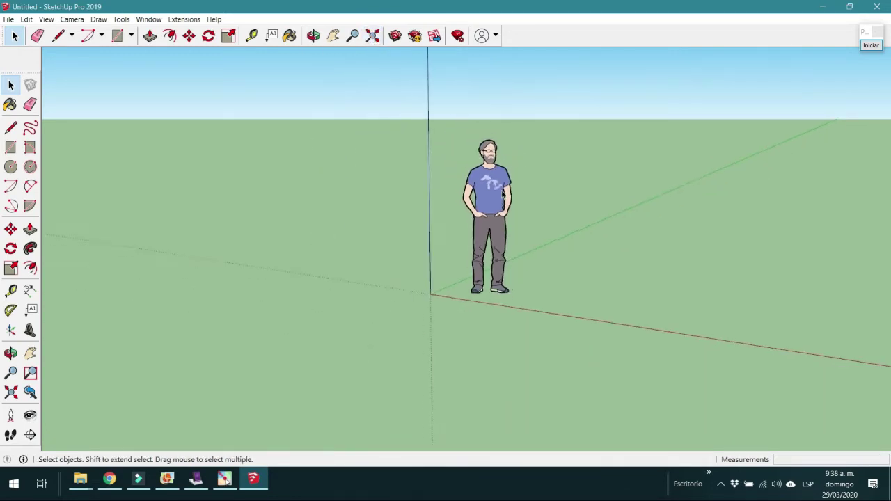
pyautogui.scroll(-3, 503, 195)
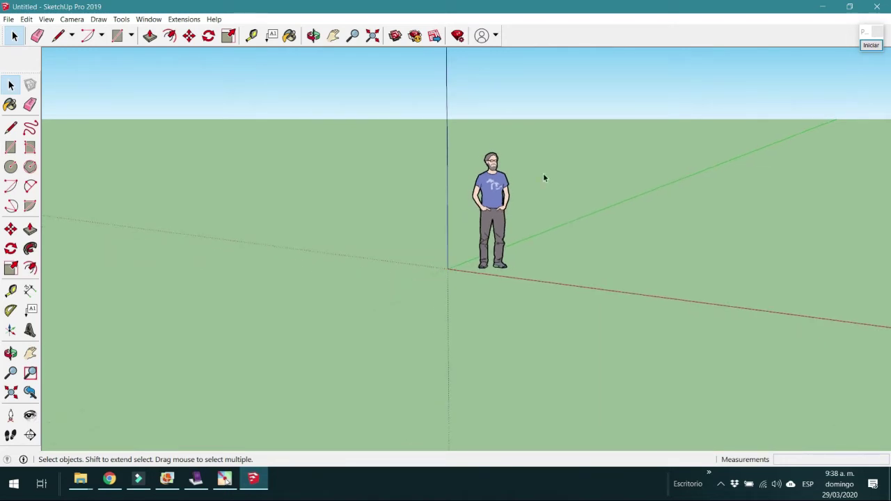
pyautogui.scroll(2, 544, 178)
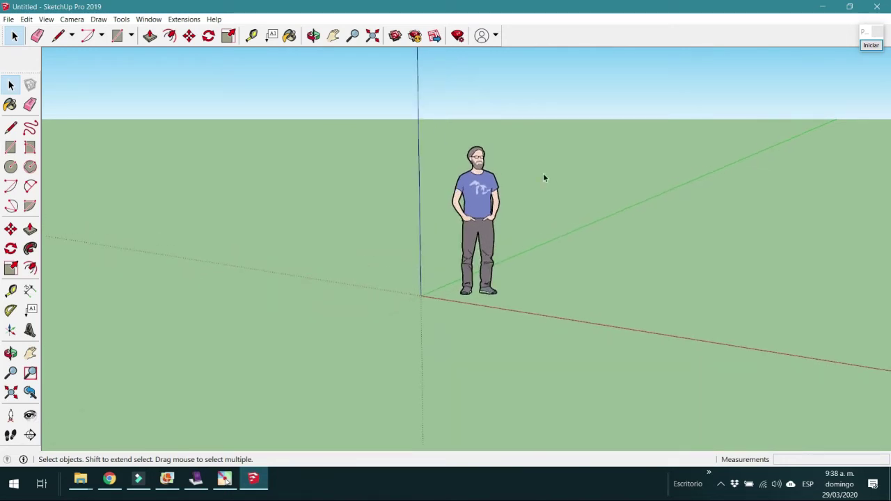
pyautogui.moveTo(545, 178)
pyautogui.mouseDown(button='middle')
pyautogui.moveTo(539, 171)
pyautogui.moveTo(541, 180)
pyautogui.mouseUp(button='middle')
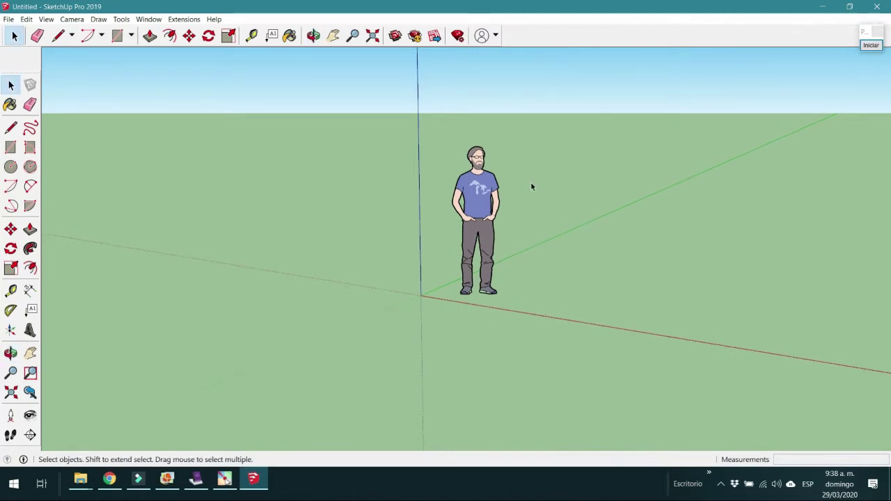
# Step: Pan the view sideways with the Pan tool and return to the Select tool
pyautogui.click(334, 35)
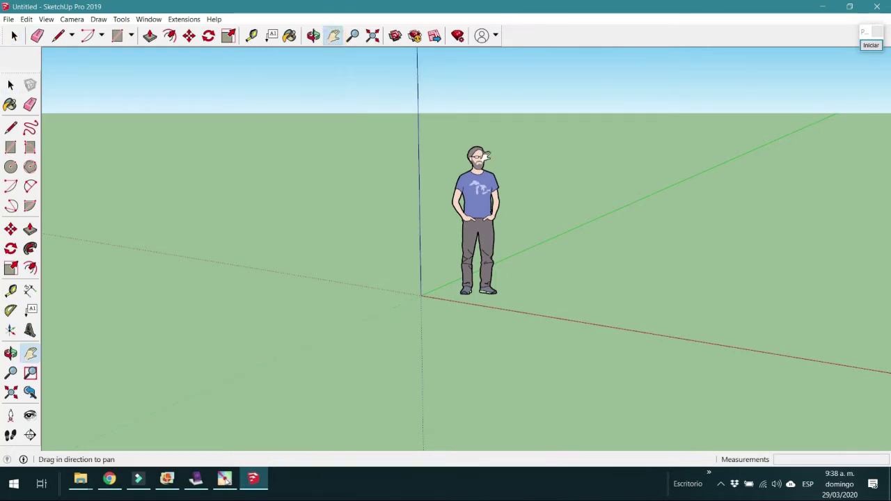
pyautogui.moveTo(477, 156); pyautogui.dragTo(395, 181)
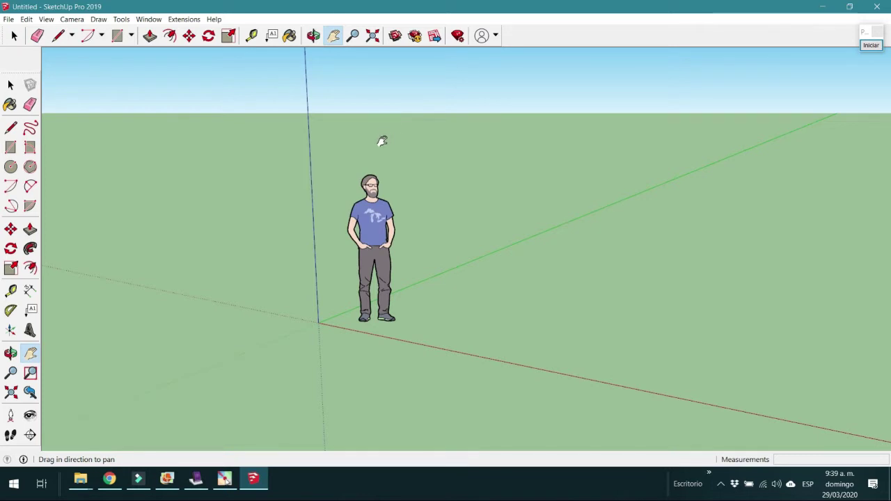
pyautogui.press('space')
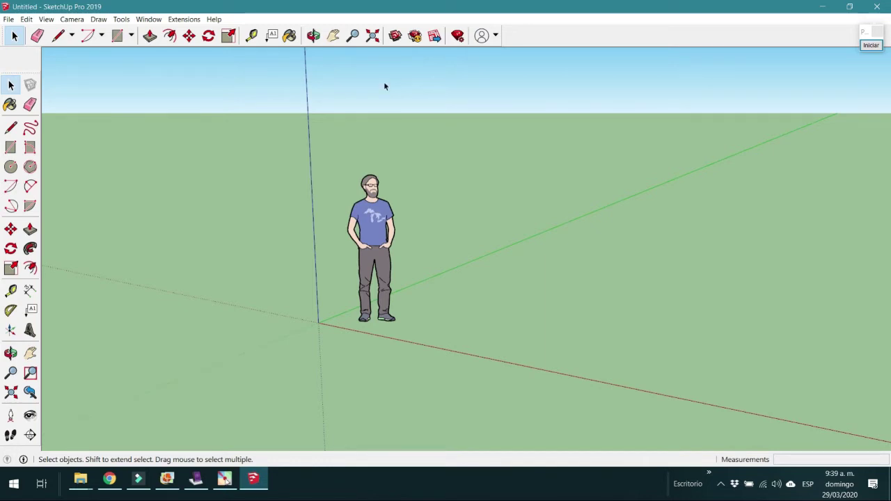
# Step: Select and delete the standing human figure, and undo the deletion
pyautogui.press('alt')
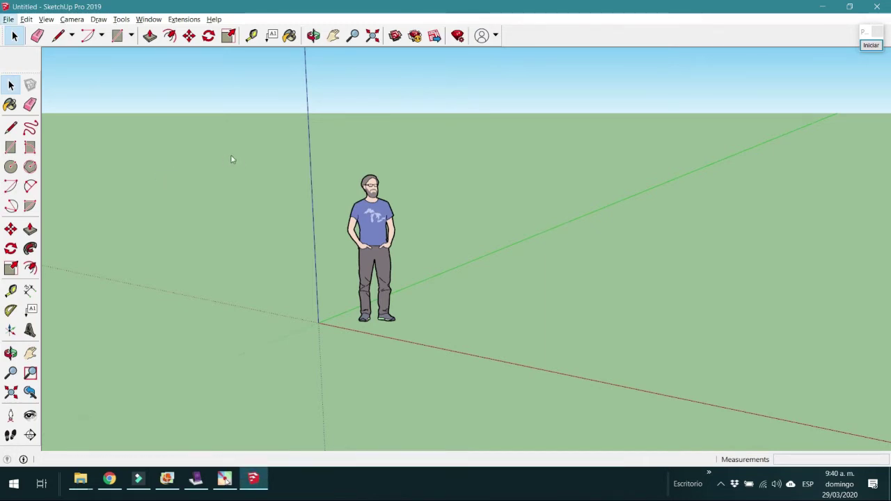
pyautogui.click(10, 85)
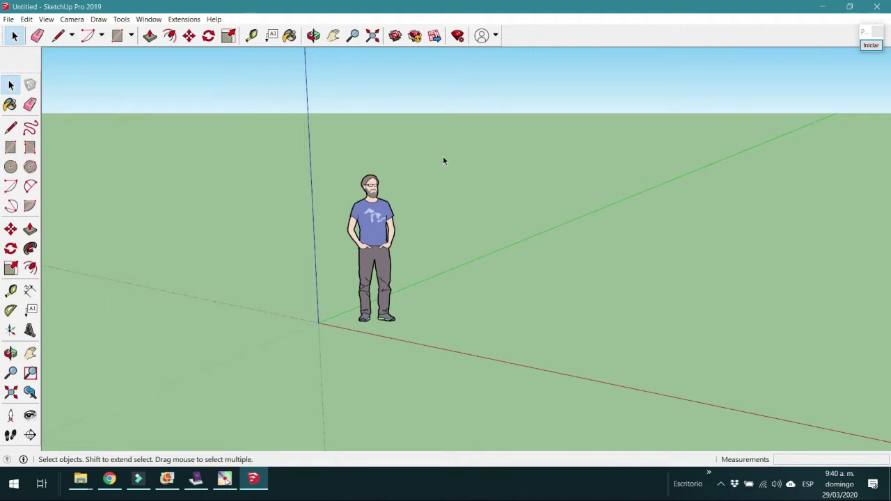
pyautogui.click(381, 218)
pyautogui.click(381, 219)
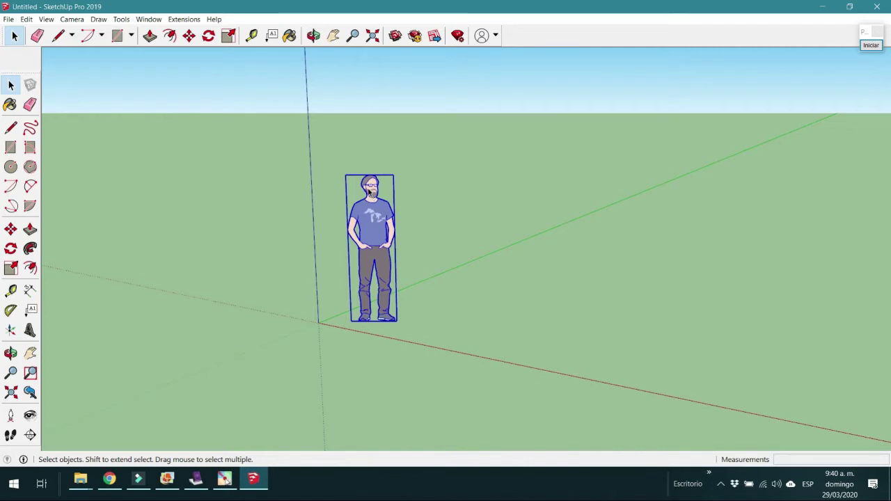
pyautogui.press('Delete')
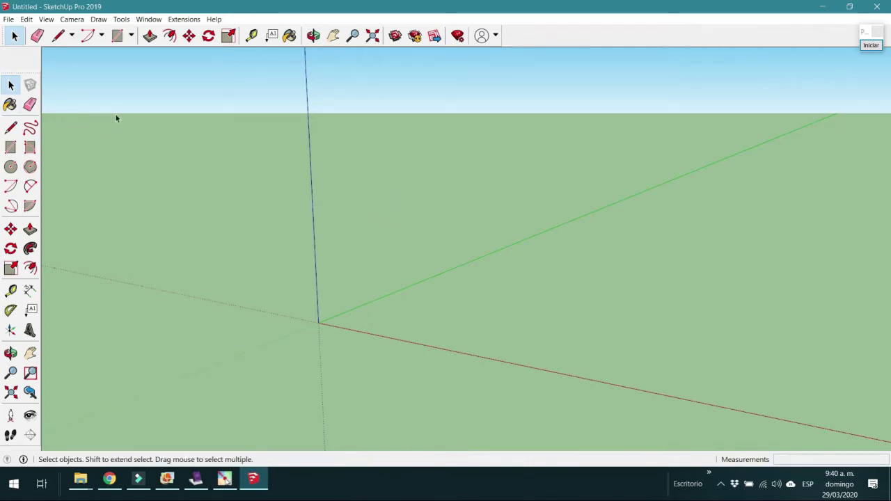
pyautogui.hotkey('ctrl', 'z')
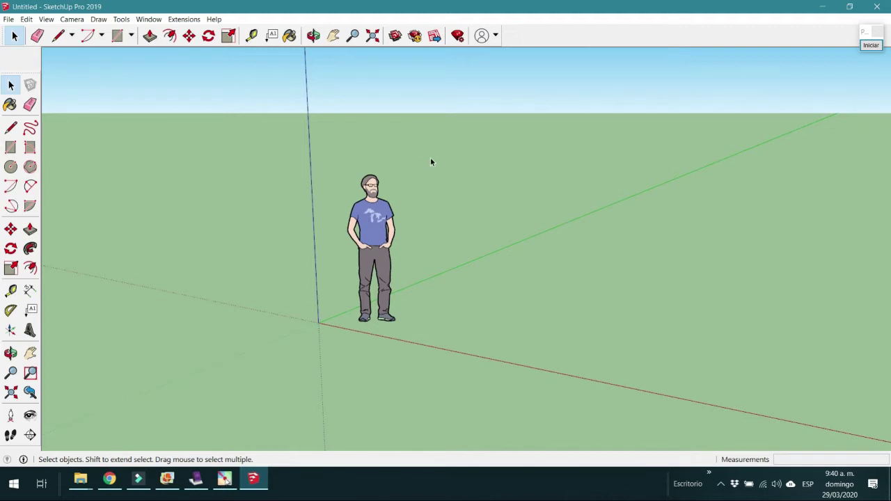
# Step: Practise selecting the standing figure by crossing window, enclosing window, partial window and single pick, clearing the selection between tries
pyautogui.moveTo(430, 159); pyautogui.dragTo(300, 228)
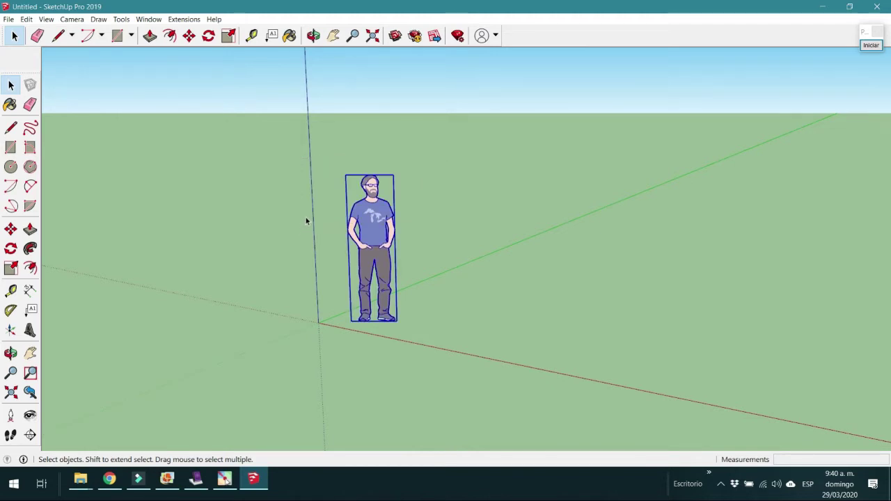
pyautogui.click(439, 181)
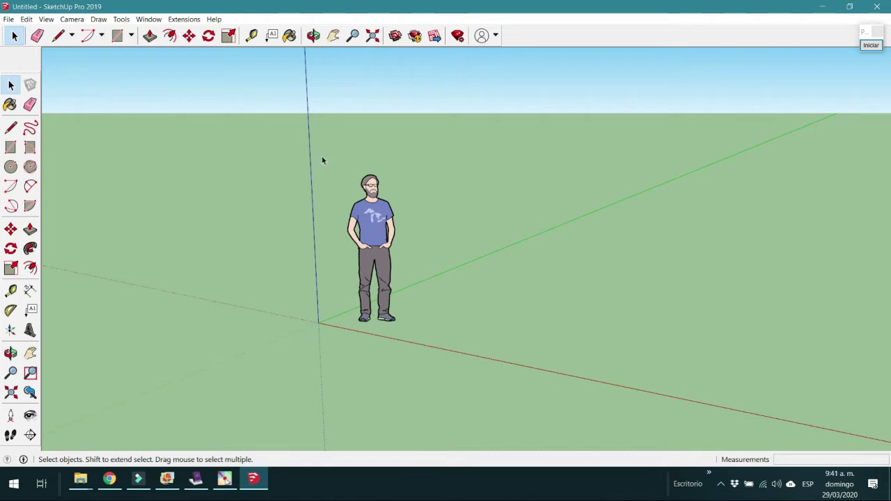
pyautogui.moveTo(317, 160); pyautogui.dragTo(428, 340)
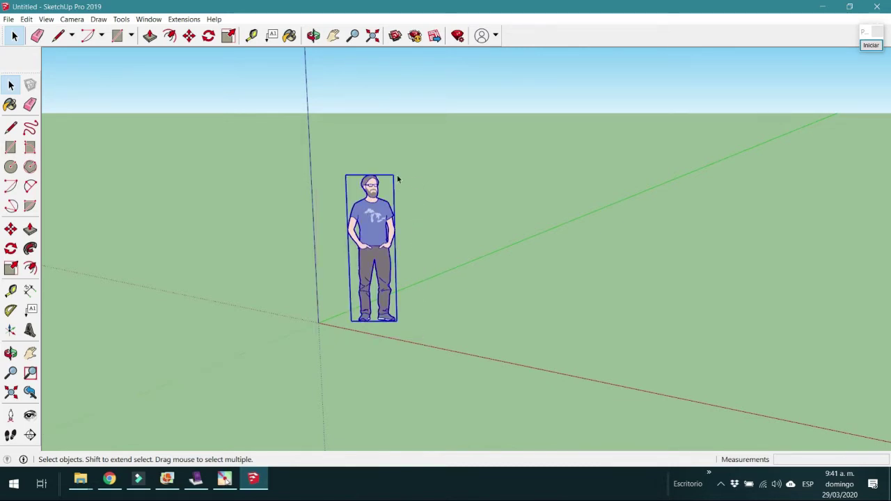
pyautogui.click(365, 161)
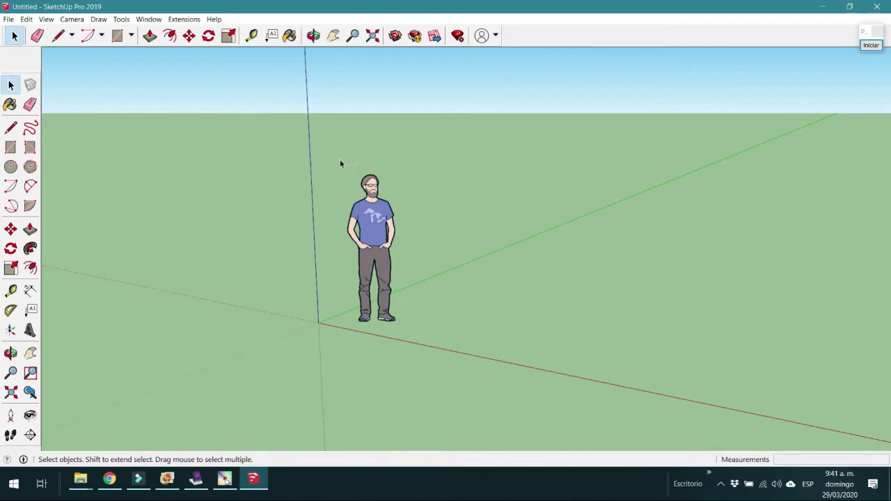
pyautogui.moveTo(319, 158); pyautogui.dragTo(425, 245)
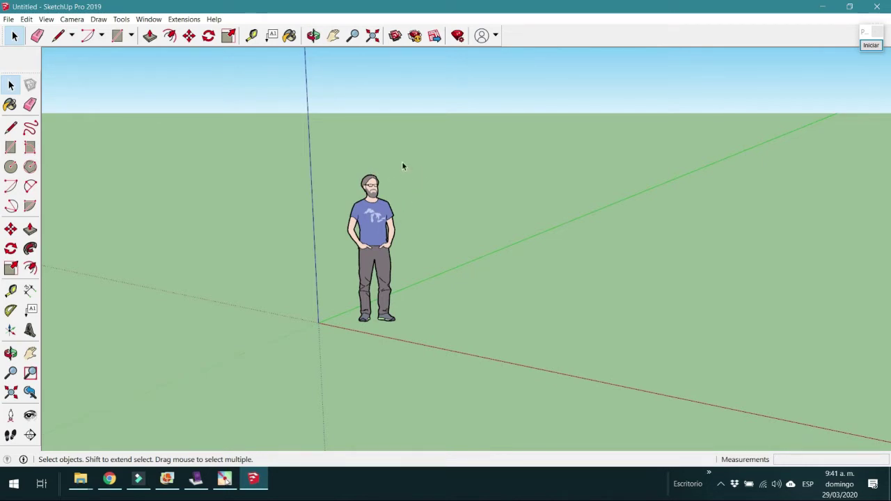
pyautogui.click(368, 215)
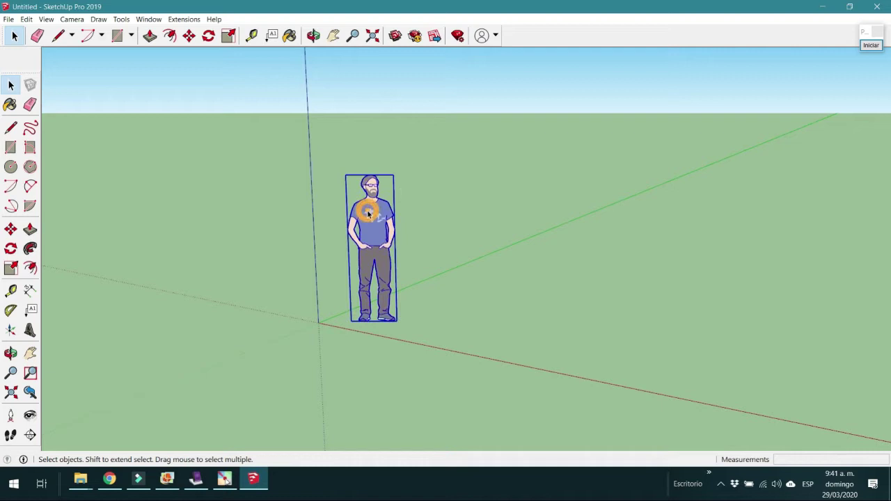
pyautogui.click(414, 178)
pyautogui.moveTo(417, 162); pyautogui.dragTo(345, 195)
pyautogui.click(436, 160)
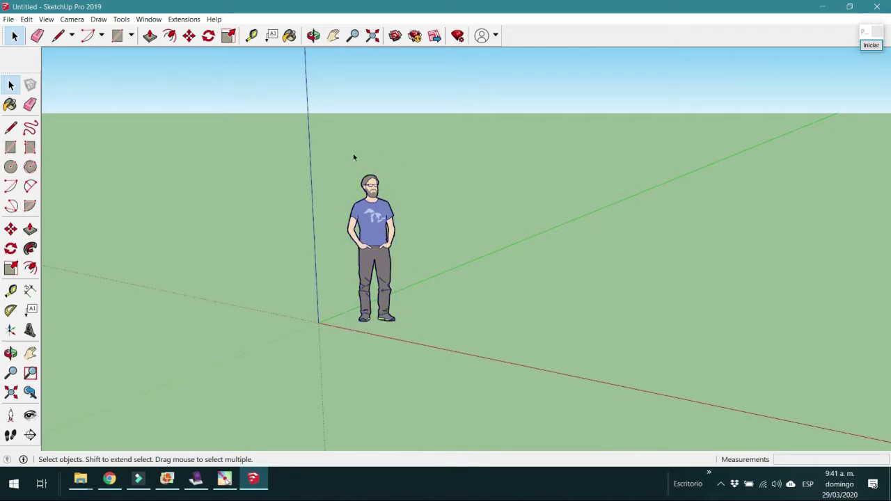
# Step: Enclose the whole standing figure in a selection window and delete it
pyautogui.moveTo(324, 157); pyautogui.dragTo(415, 337)
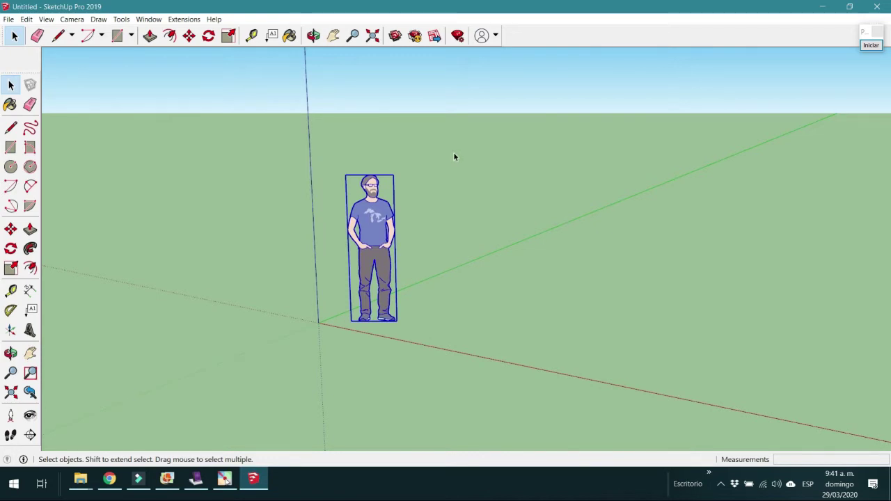
pyautogui.press('Delete')
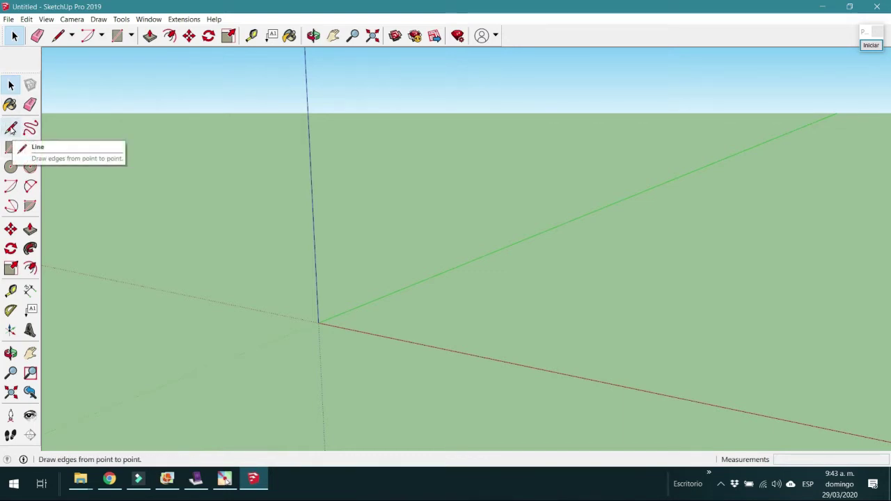
# Step: Draw a closed rectangle on the ground with the Line tool, 3.5 m along the red axis and about 4.66 m along the green
pyautogui.click(10, 128)
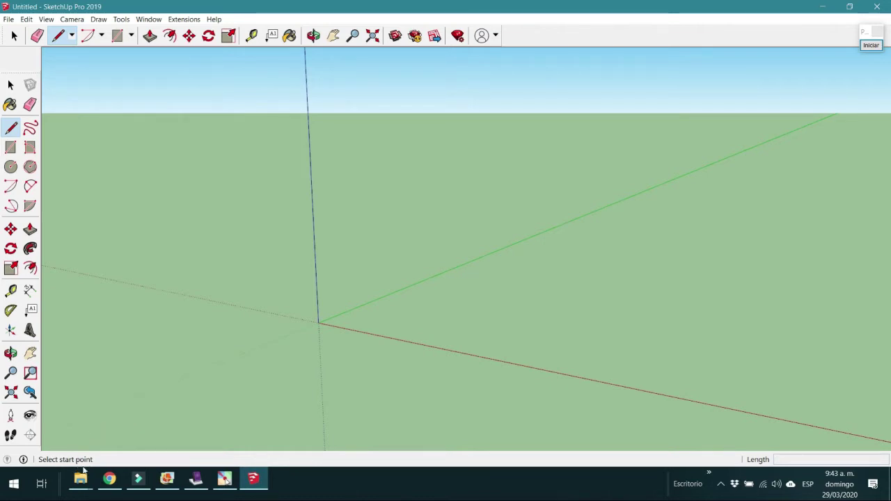
pyautogui.click(461, 287)
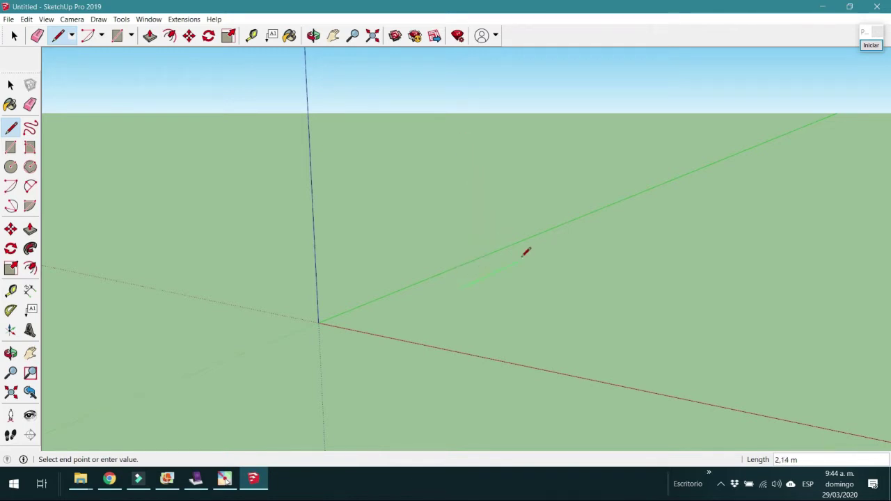
pyautogui.click(572, 236)
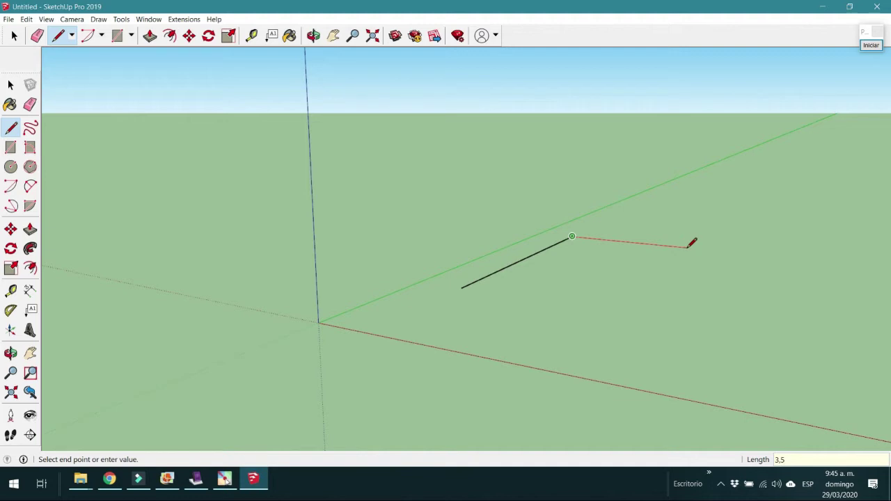
pyautogui.press('Return')
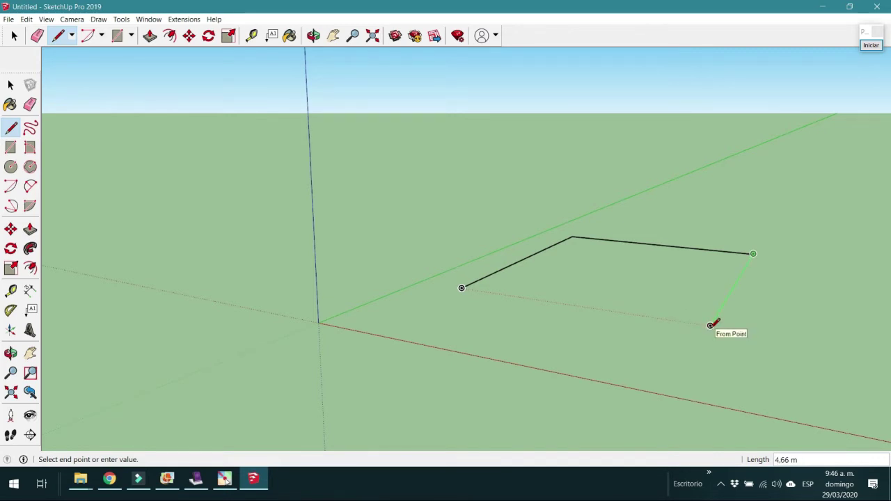
pyautogui.click(710, 325)
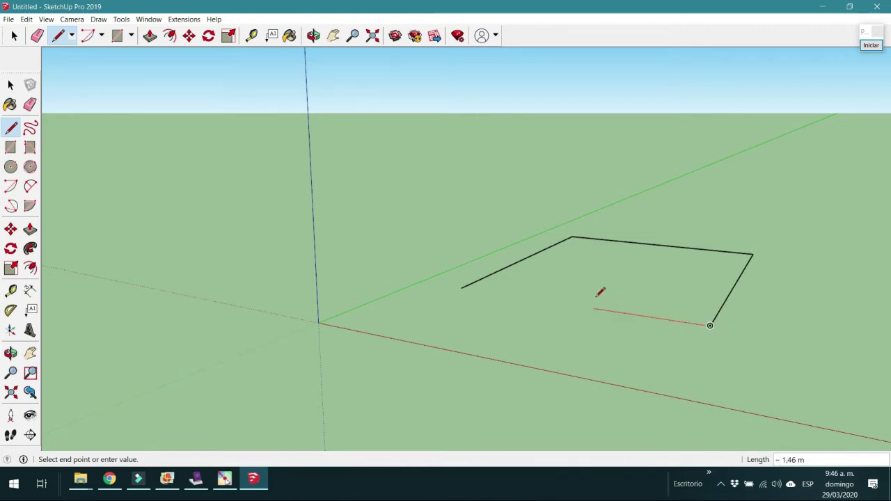
pyautogui.click(461, 288)
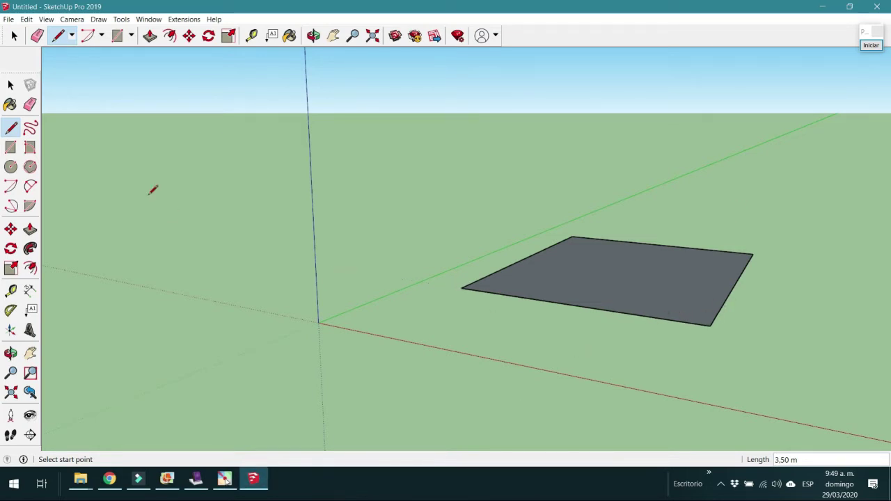
# Step: Select the rectangular face with all its edges and delete it
pyautogui.click(10, 85)
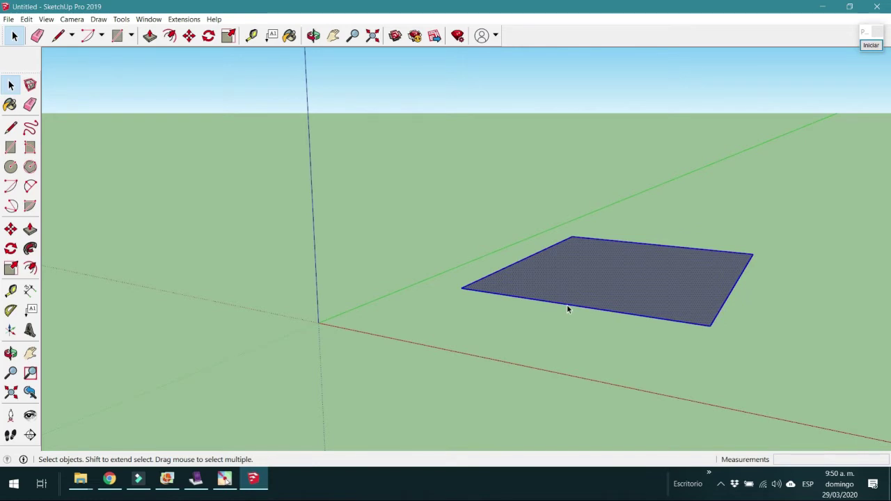
pyautogui.press('Delete')
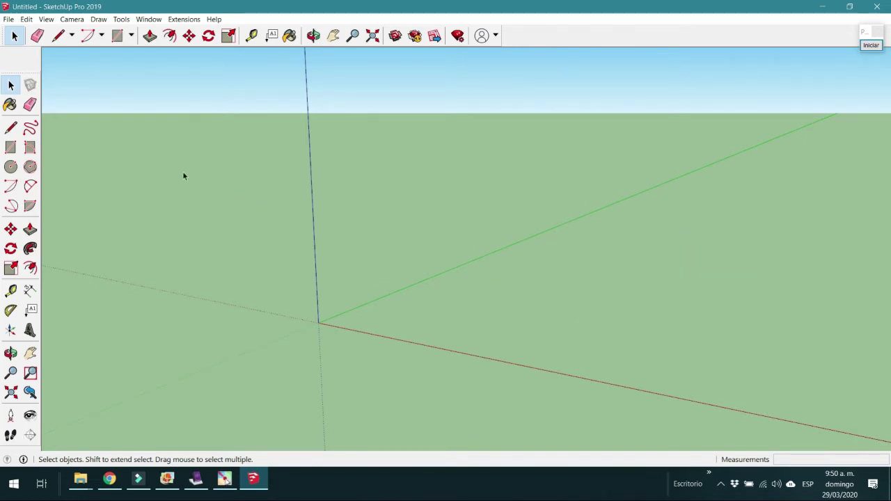
# Step: Draw an open zigzag chain of five connected edges beside the green axis with the Line tool, leaving its end unjoined
pyautogui.click(10, 129)
pyautogui.click(493, 292)
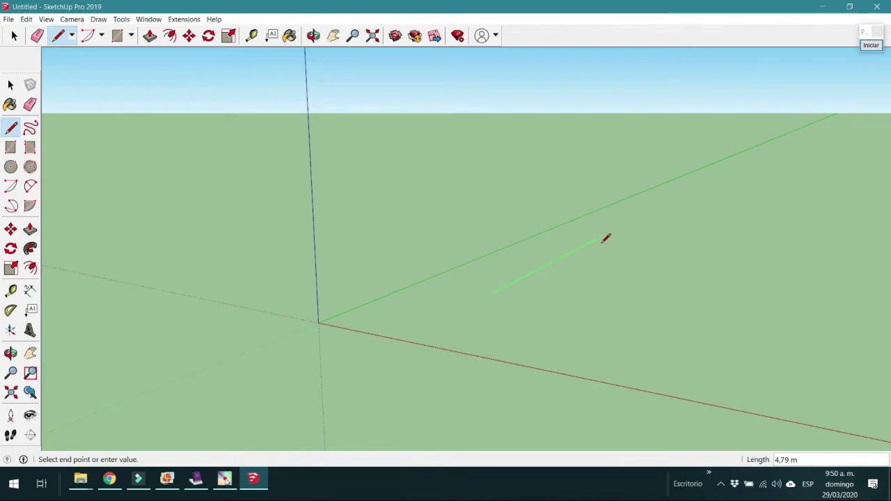
pyautogui.click(597, 238)
pyautogui.click(692, 247)
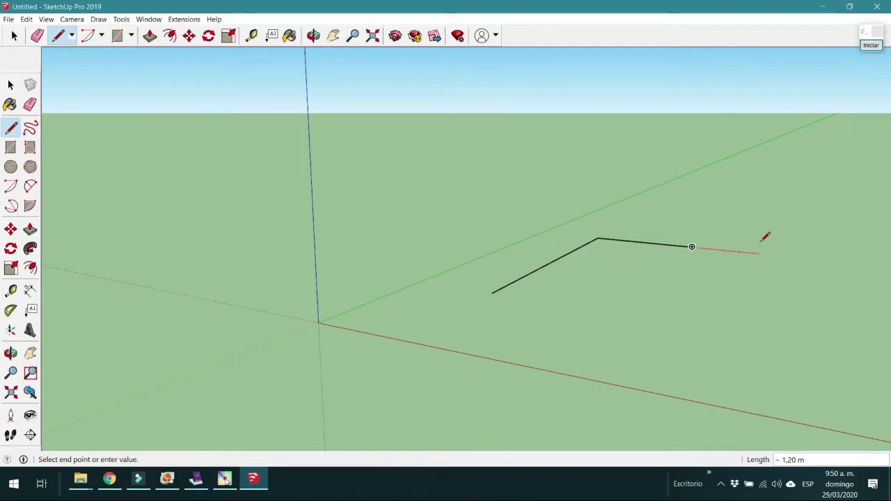
pyautogui.click(769, 215)
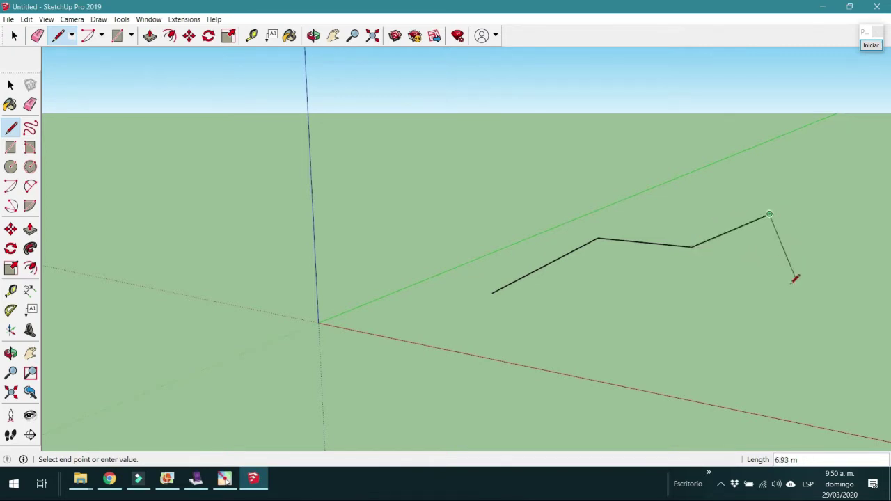
pyautogui.click(826, 285)
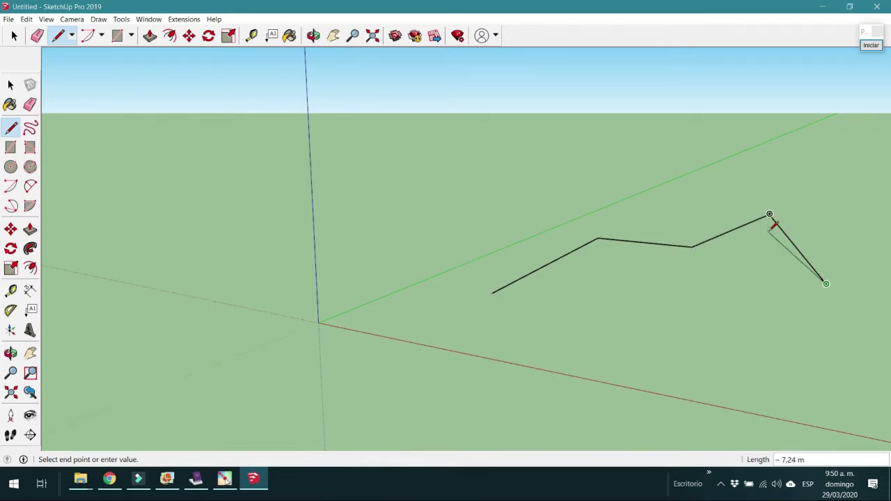
pyautogui.click(723, 284)
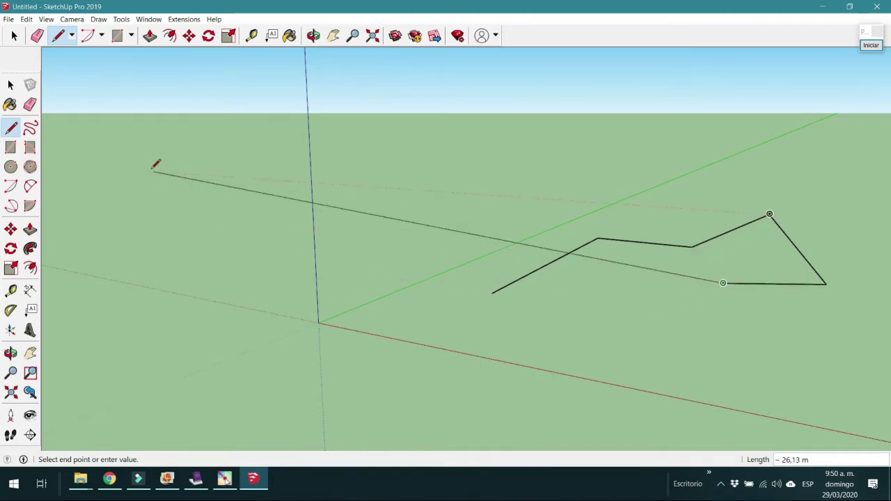
pyautogui.click(10, 84)
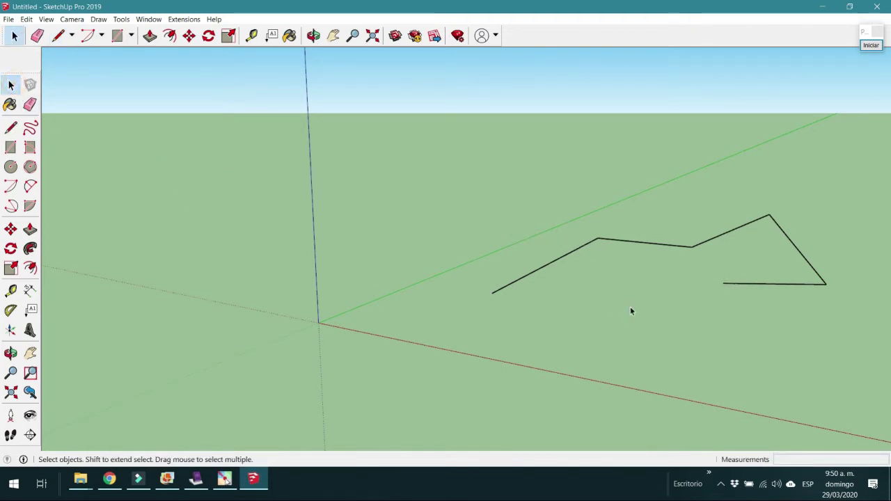
# Step: Draw a separate straight edge in the empty area between the blue and green axes, away from the zigzag chain
pyautogui.moveTo(631, 311); pyautogui.dragTo(559, 346, button='middle')
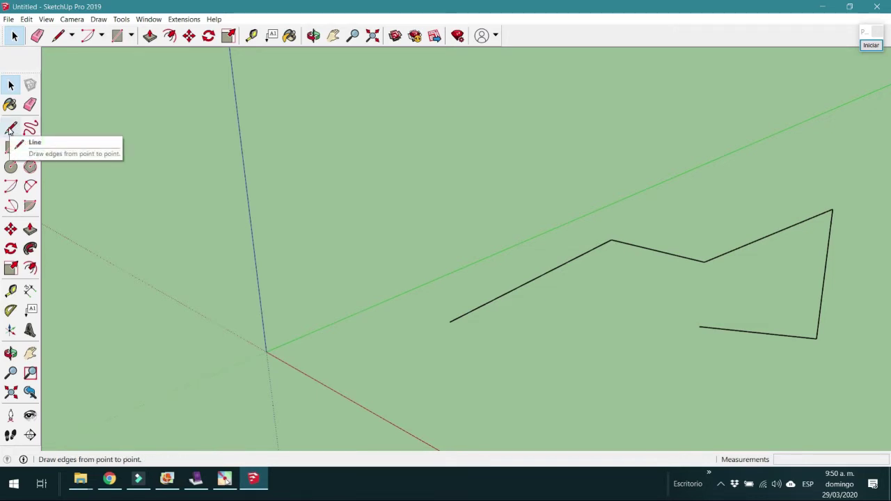
pyautogui.click(11, 129)
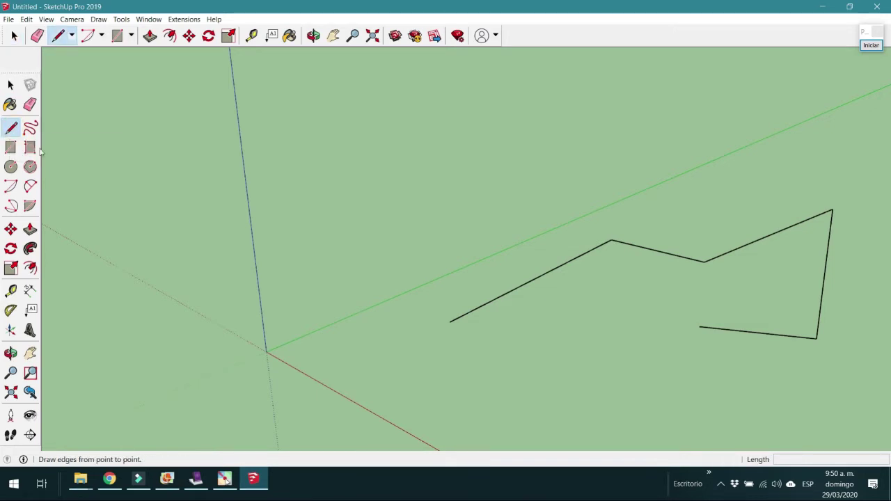
pyautogui.click(366, 228)
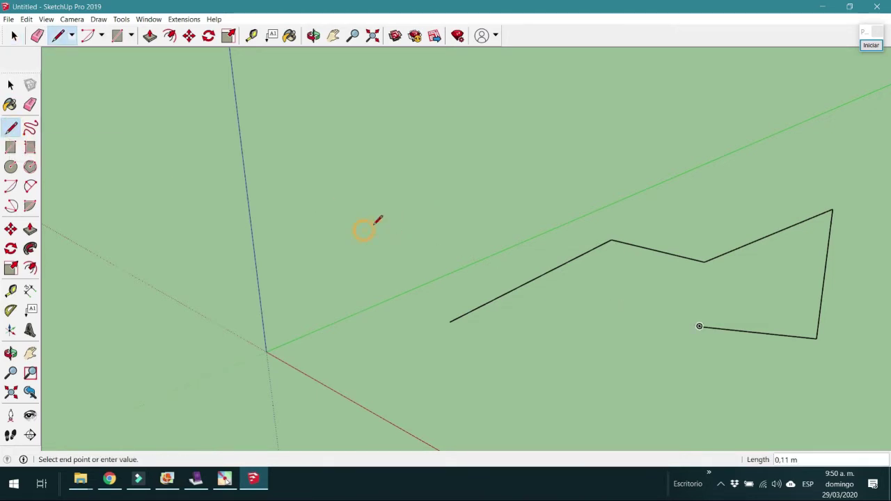
pyautogui.click(486, 187)
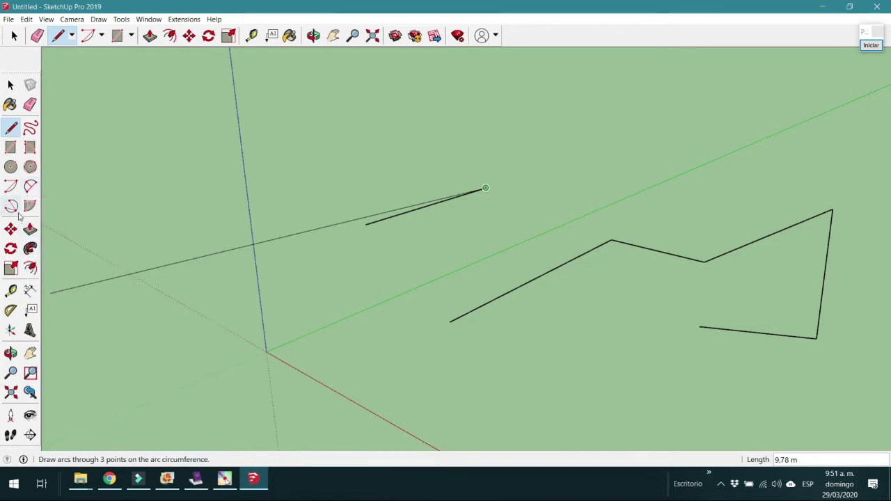
# Step: Create a 45-degree guide line with the Protractor, centred on the far endpoint of the separate edge and aligned to that edge
pyautogui.click(11, 312)
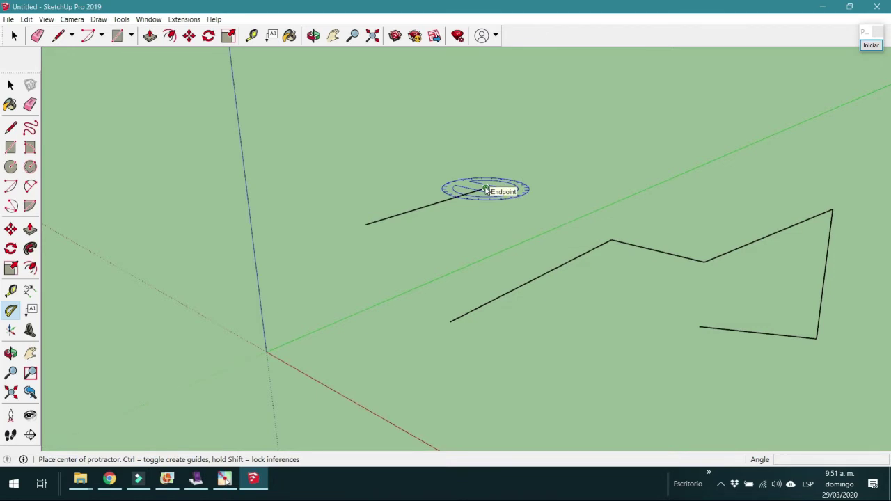
pyautogui.moveTo(485, 189); pyautogui.dragTo(484, 205, button='middle')
pyautogui.click(486, 176)
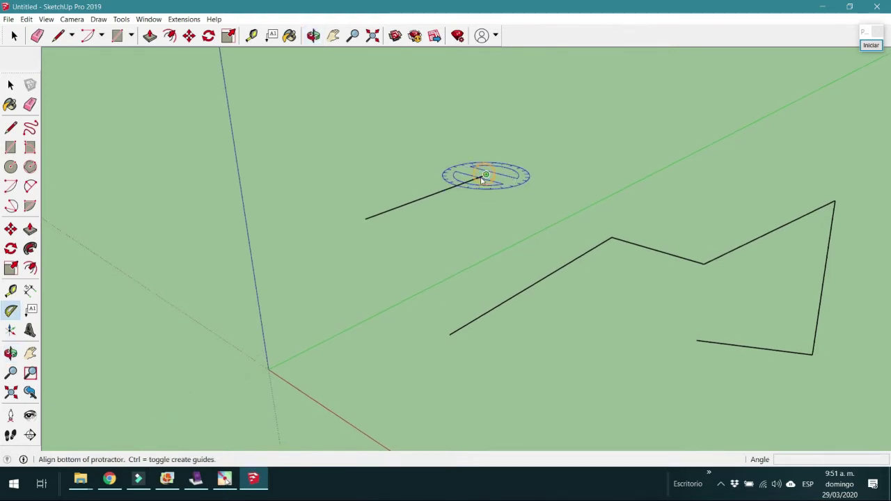
pyautogui.click(421, 200)
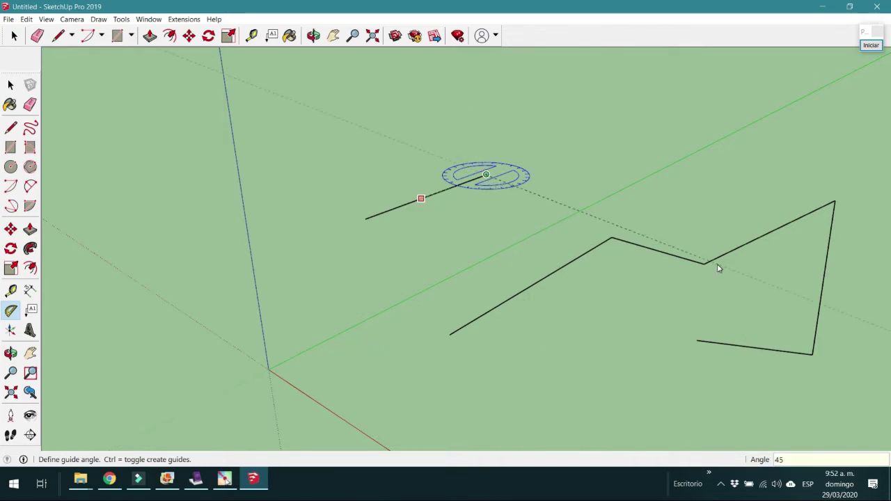
pyautogui.press('Return')
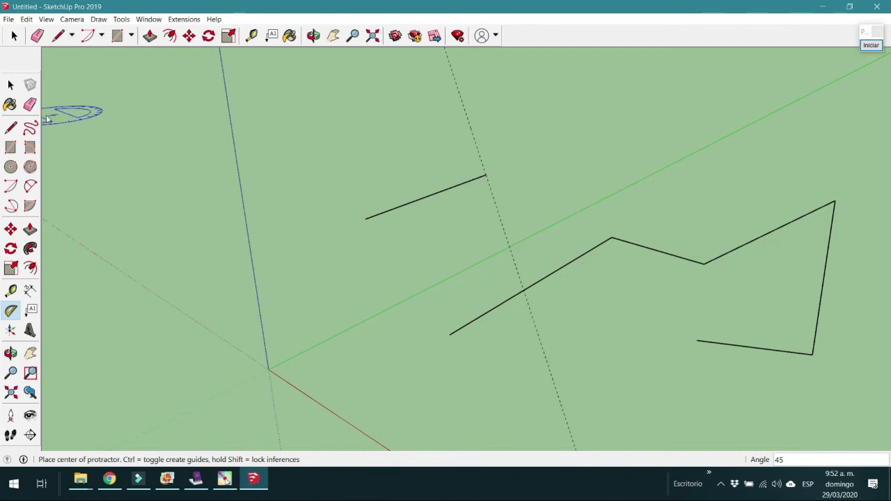
# Step: Draw a 3 m edge from the separate edge's endpoint along the angled guide line
pyautogui.click(11, 128)
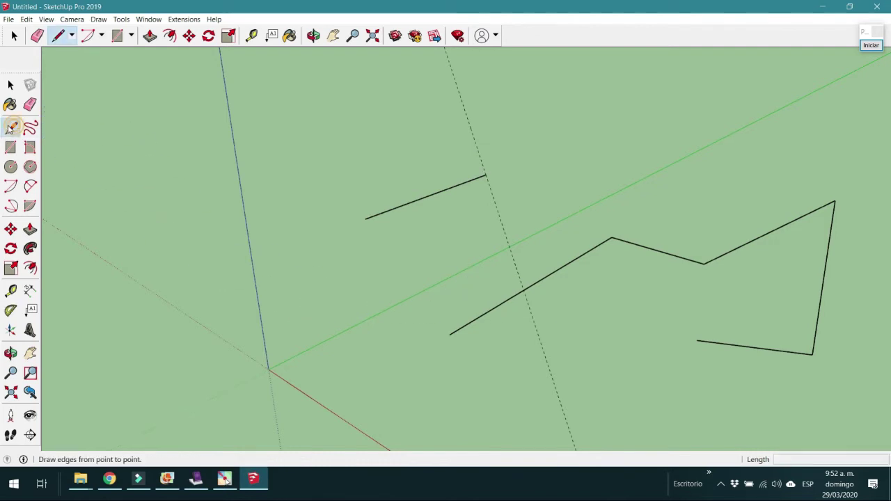
pyautogui.click(487, 174)
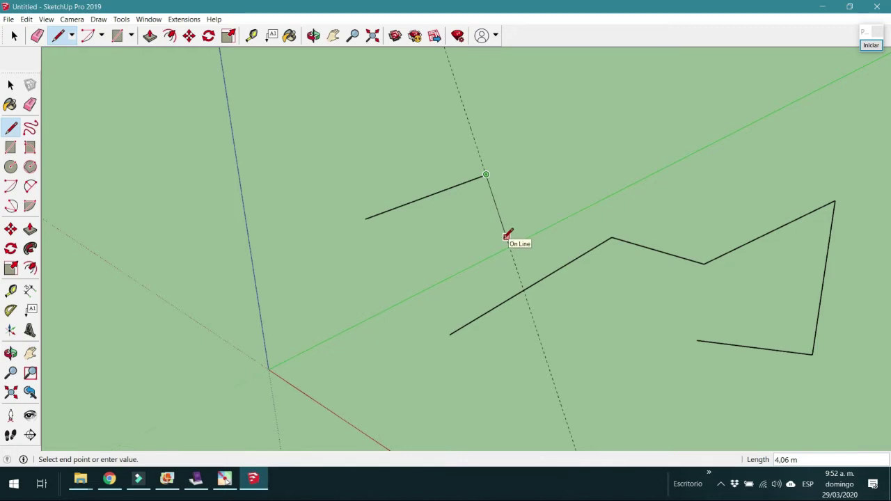
pyautogui.write('3')
pyautogui.press('Return')
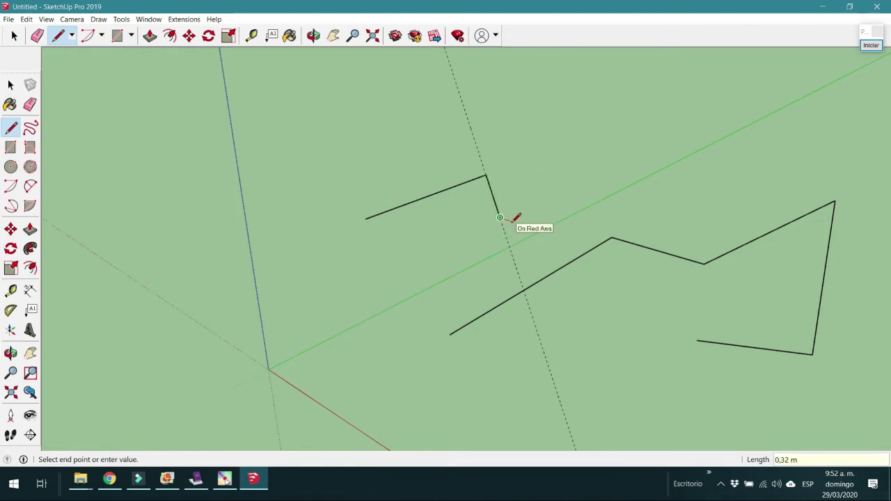
pyautogui.scroll(1, 498, 216)
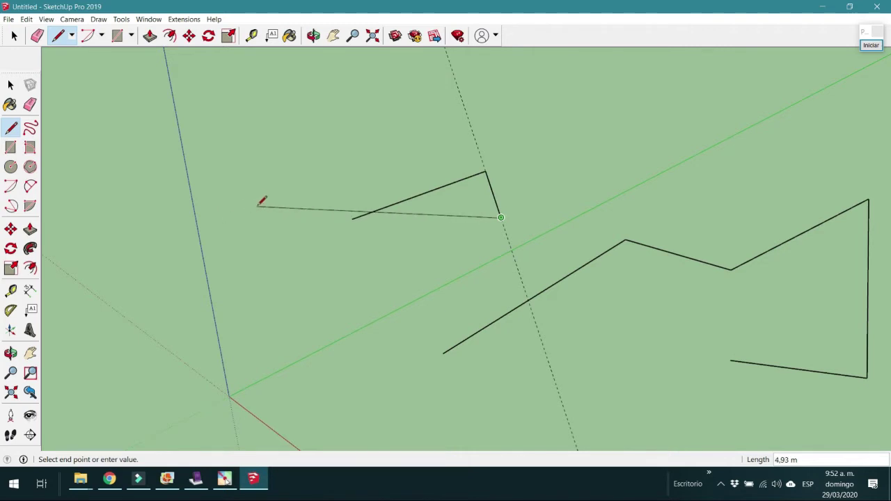
# Step: Create a 30-degree guide line with the Protractor, centred on the separate edge's open endpoint and aligned to that edge
pyautogui.click(11, 84)
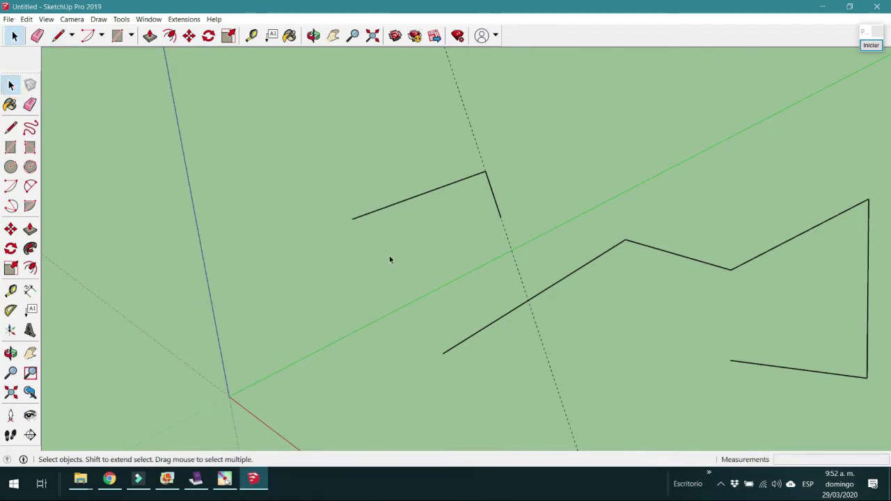
pyautogui.scroll(4, 366, 230)
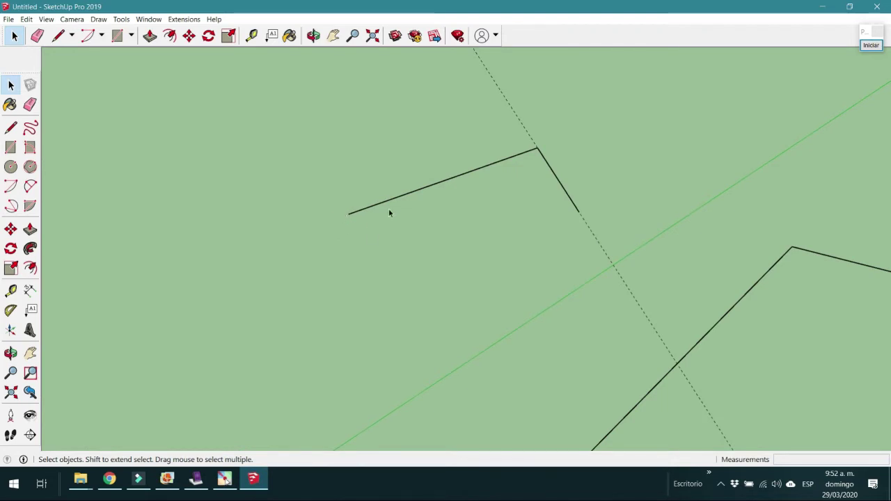
pyautogui.moveTo(436, 277); pyautogui.dragTo(444, 241, button='middle')
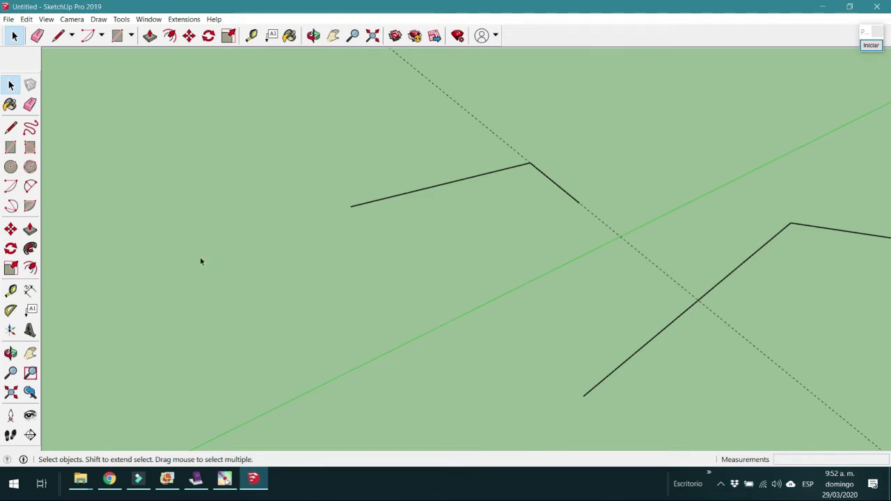
pyautogui.click(10, 311)
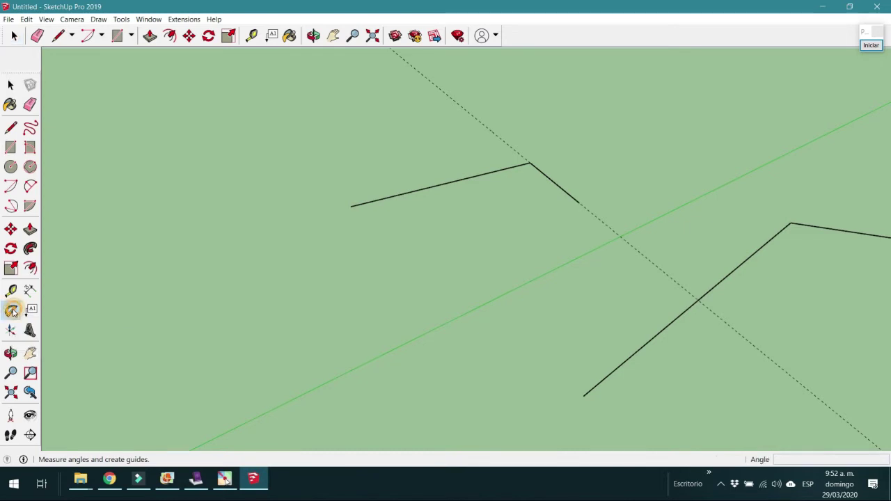
pyautogui.click(351, 208)
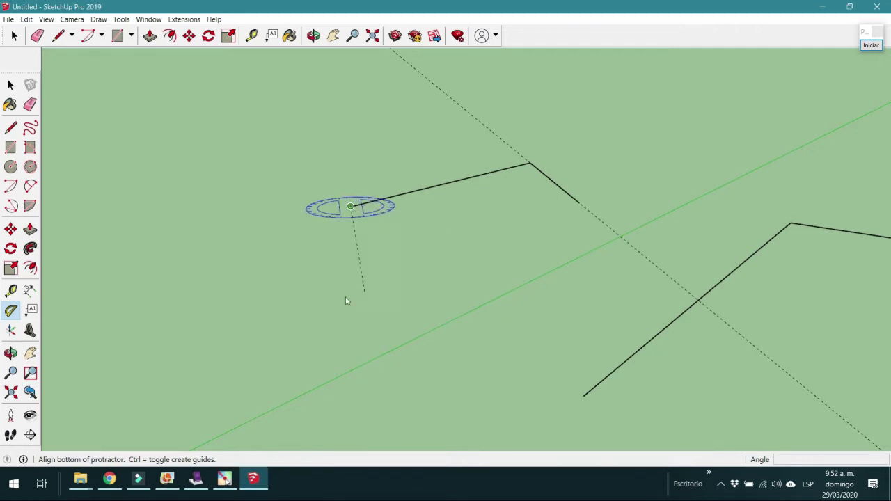
pyautogui.click(486, 173)
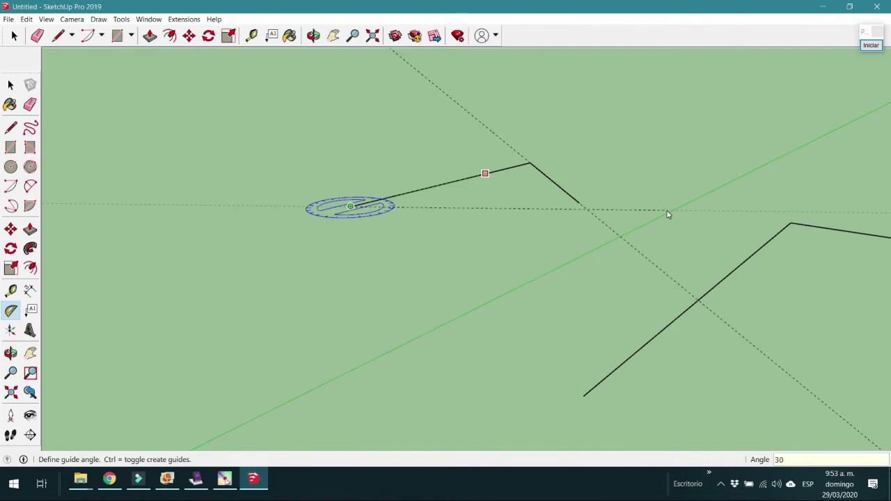
pyautogui.press('Return')
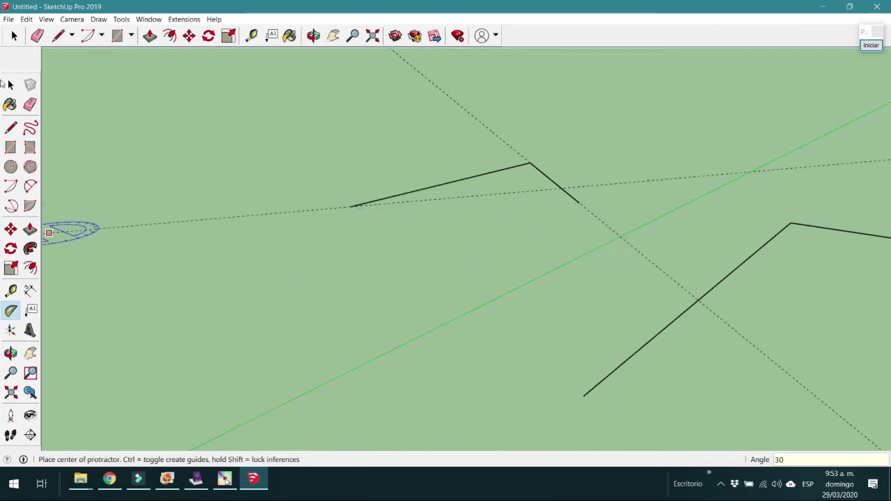
# Step: Draw an edge along the 30-degree guide from the separate edge's open endpoint to the 3 m edge, closing a triangle
pyautogui.click(10, 127)
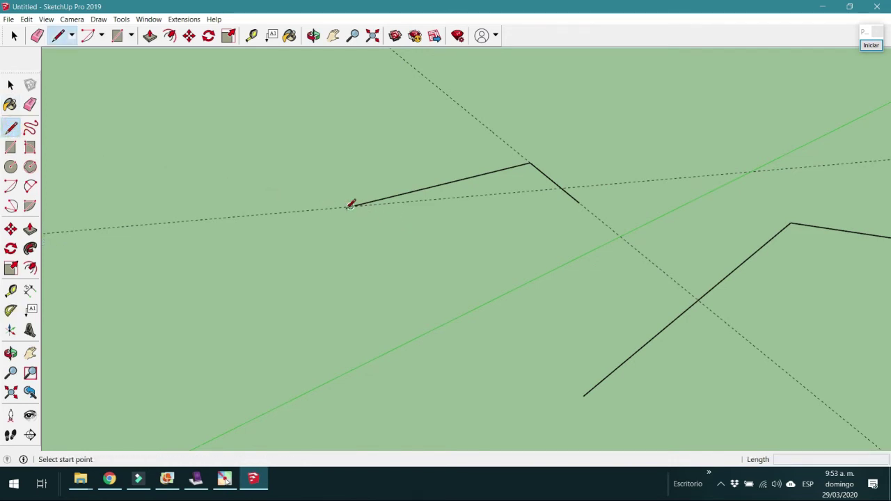
pyautogui.click(350, 206)
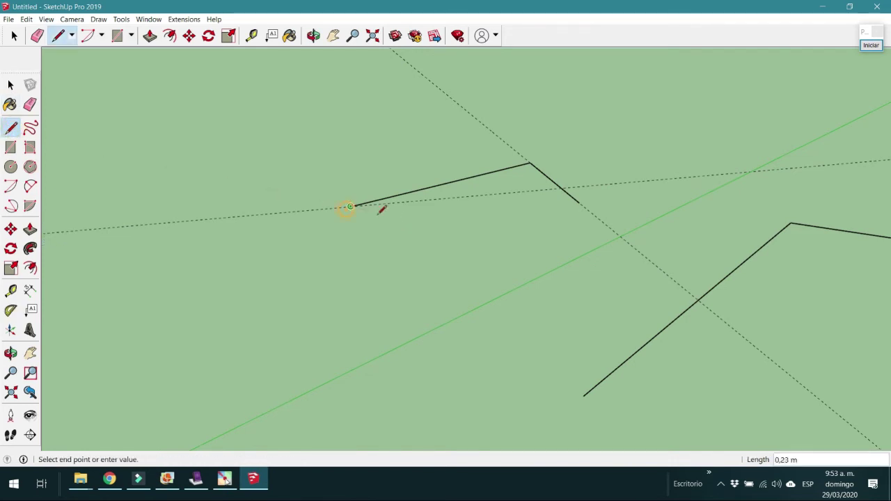
pyautogui.click(561, 188)
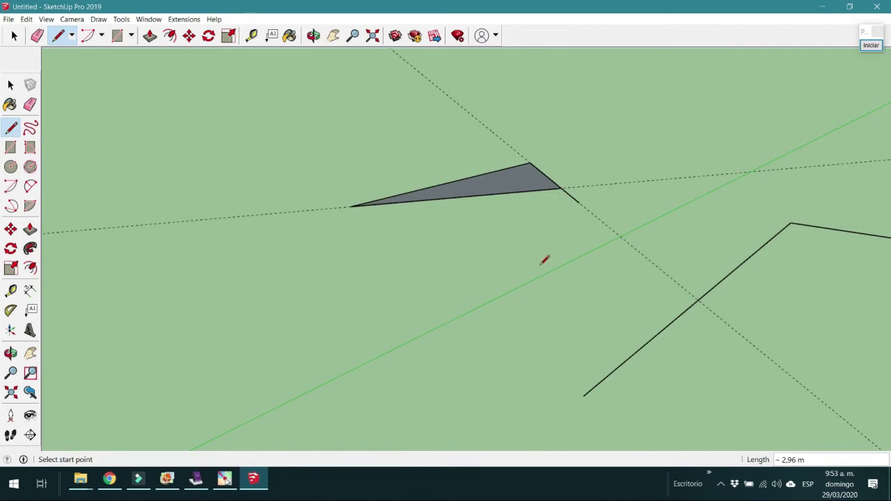
pyautogui.moveTo(551, 240); pyautogui.dragTo(501, 294, button='middle')
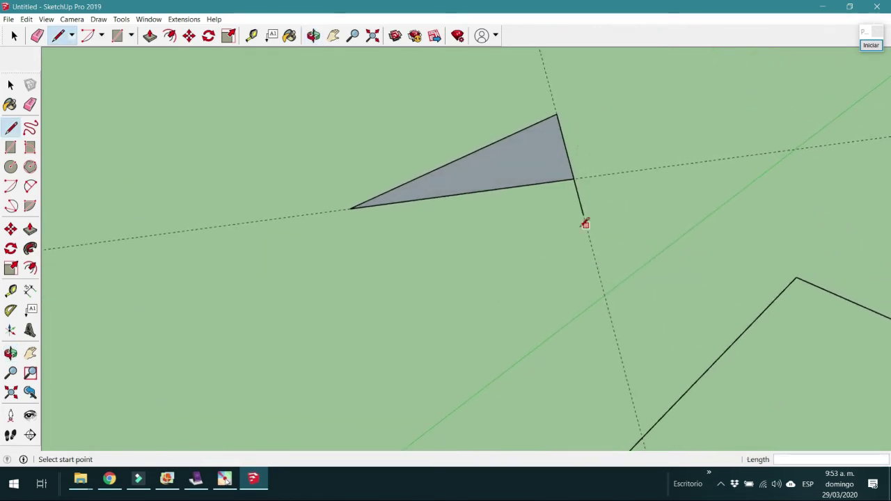
pyautogui.moveTo(493, 263)
pyautogui.mouseDown(button='middle')
pyautogui.moveTo(501, 238)
pyautogui.moveTo(545, 221)
pyautogui.mouseUp(button='middle')
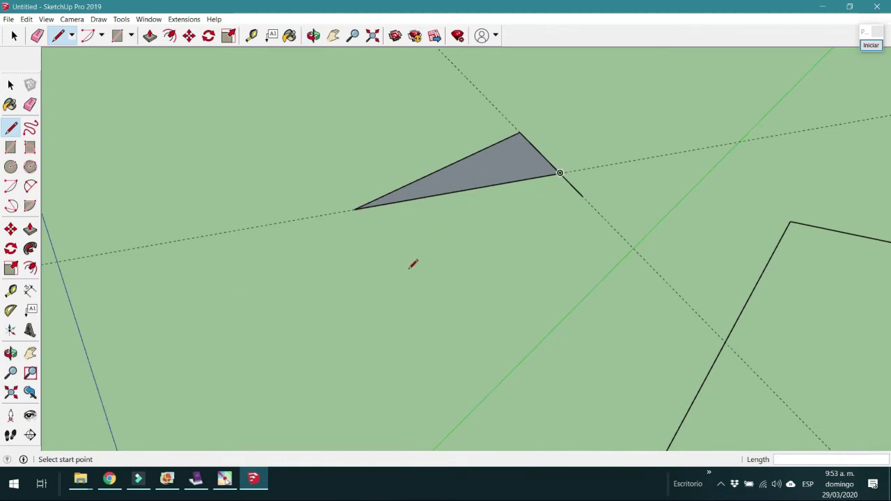
pyautogui.scroll(-3, 429, 226)
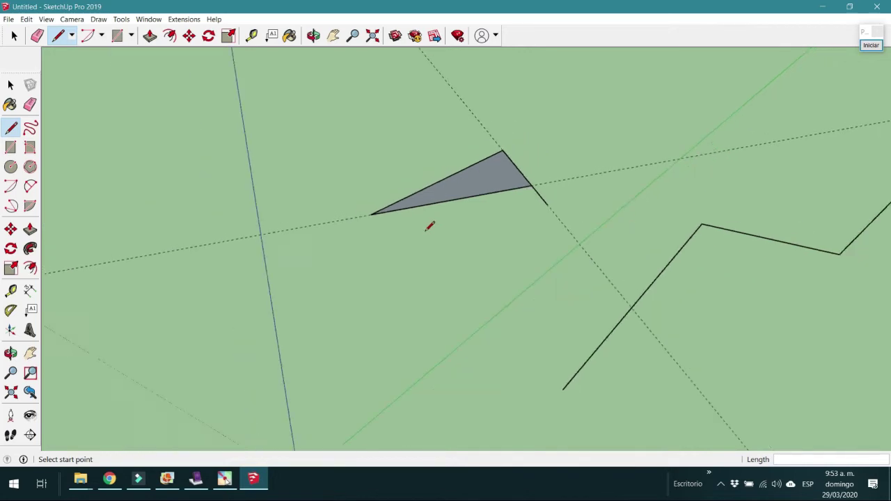
pyautogui.scroll(-2, 429, 226)
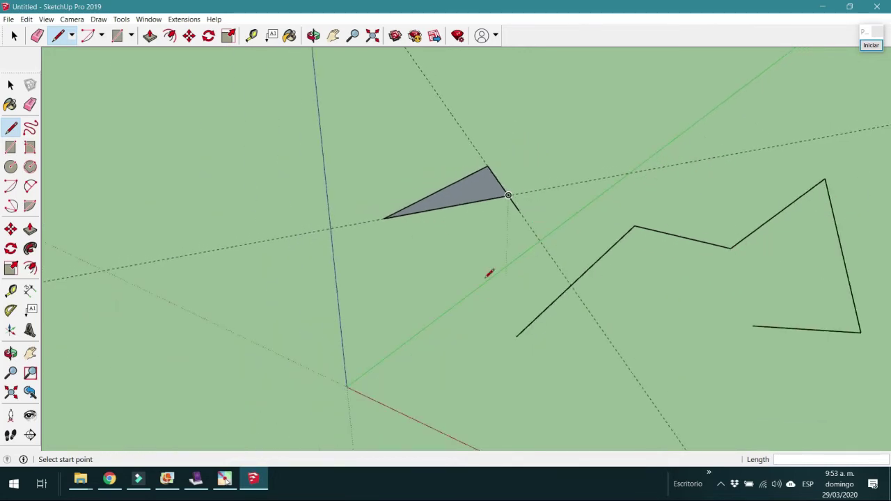
pyautogui.moveTo(450, 237); pyautogui.dragTo(460, 201, button='middle')
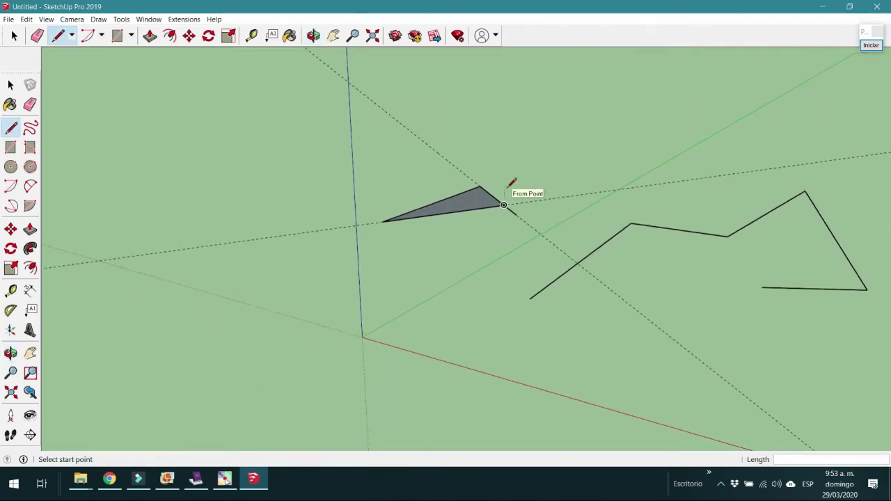
# Step: Delete the triangle, the zigzag chain and both guide lines from the model
pyautogui.click(12, 87)
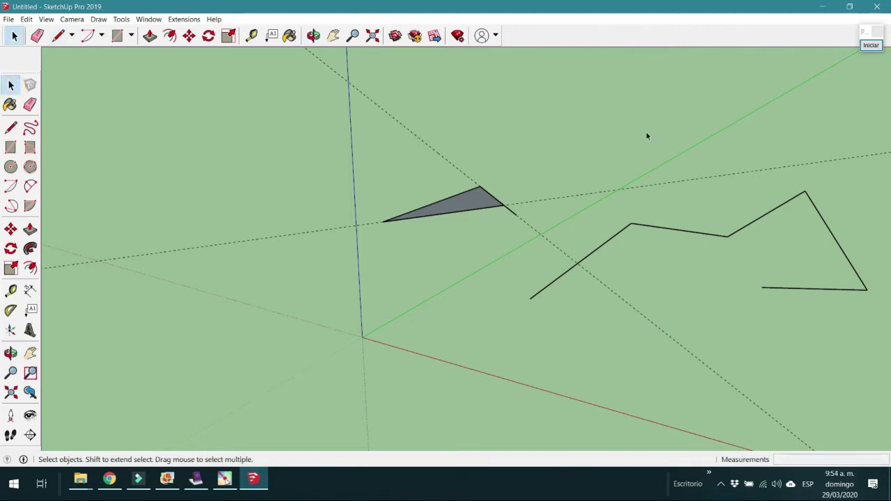
pyautogui.moveTo(713, 220); pyautogui.dragTo(411, 301)
pyautogui.press('Delete')
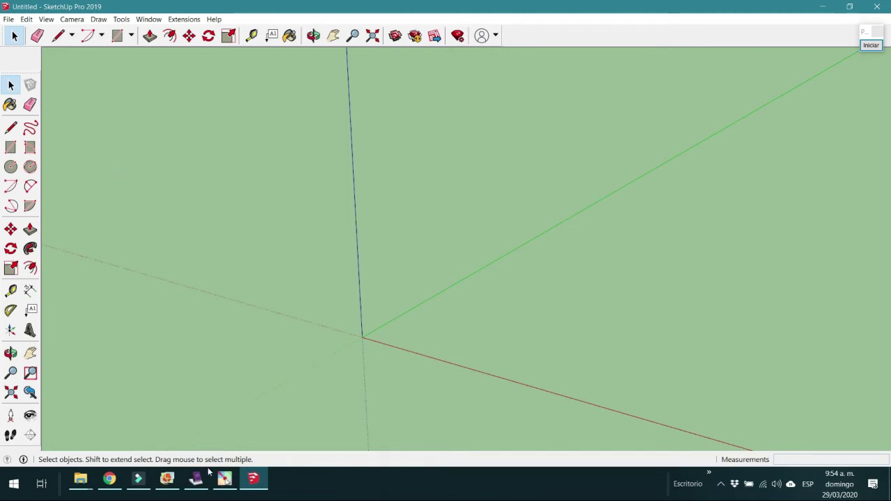
# Step: Switch to MimioStudio Notebook and sketch a right triangle on page 2, labelling both legs 1 and the corner 90°
pyautogui.moveTo(201, 485)
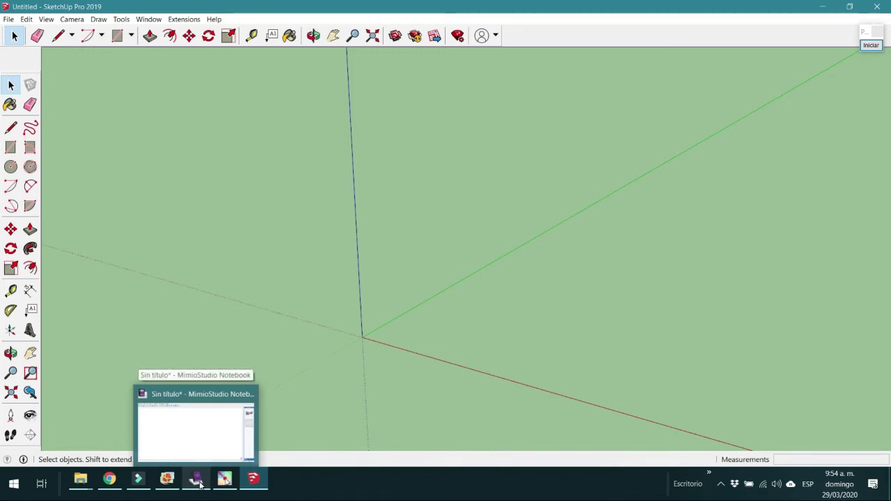
pyautogui.click(199, 482)
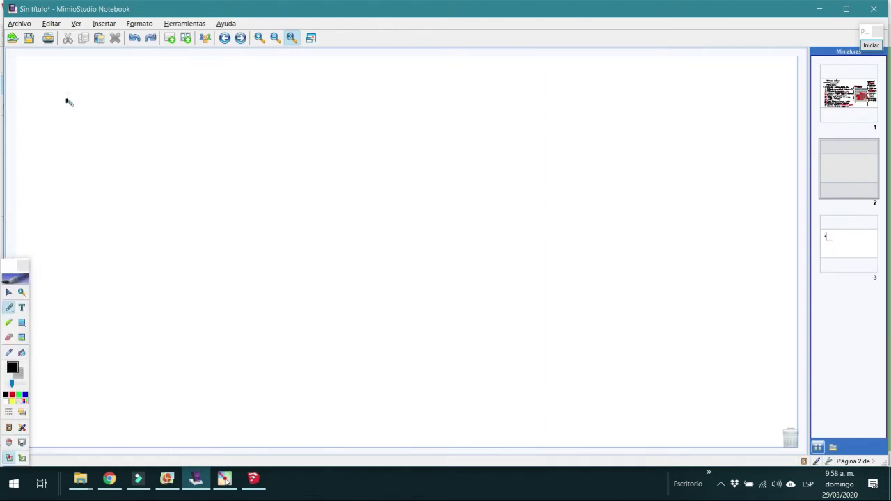
pyautogui.moveTo(67, 99); pyautogui.dragTo(64, 213)
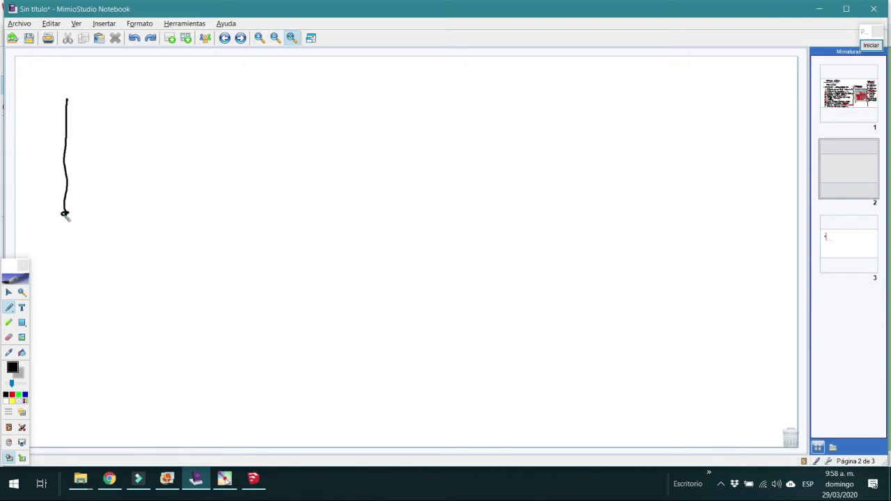
pyautogui.rightClick(67, 103)
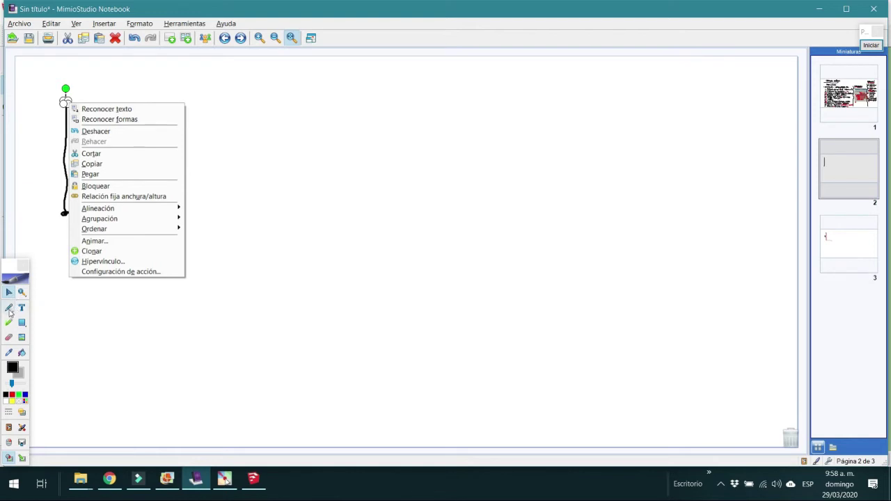
pyautogui.click(8, 307)
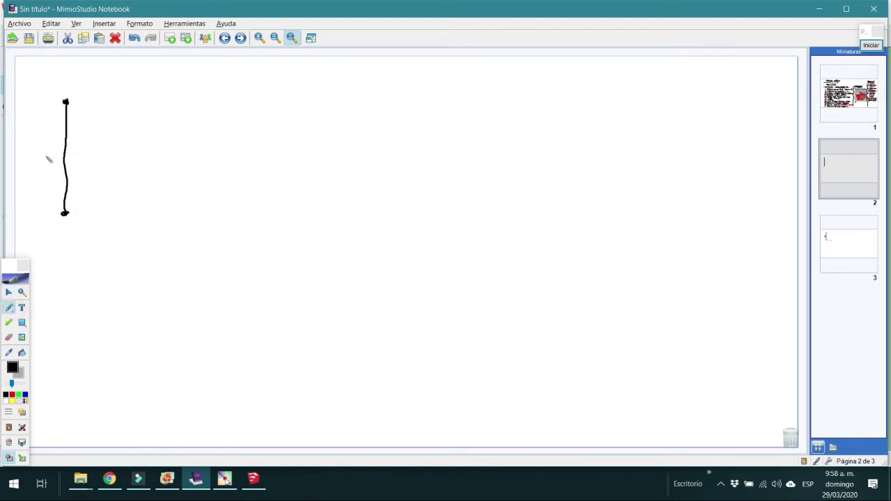
pyautogui.click(49, 153)
pyautogui.moveTo(66, 213); pyautogui.dragTo(179, 215)
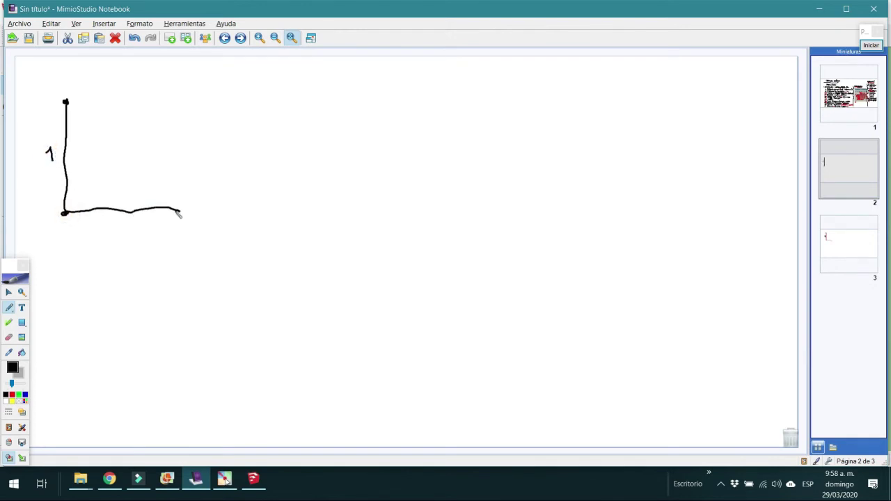
pyautogui.moveTo(123, 229); pyautogui.dragTo(131, 234)
pyautogui.moveTo(64, 200)
pyautogui.mouseDown()
pyautogui.moveTo(78, 214)
pyautogui.moveTo(94, 182)
pyautogui.mouseUp()
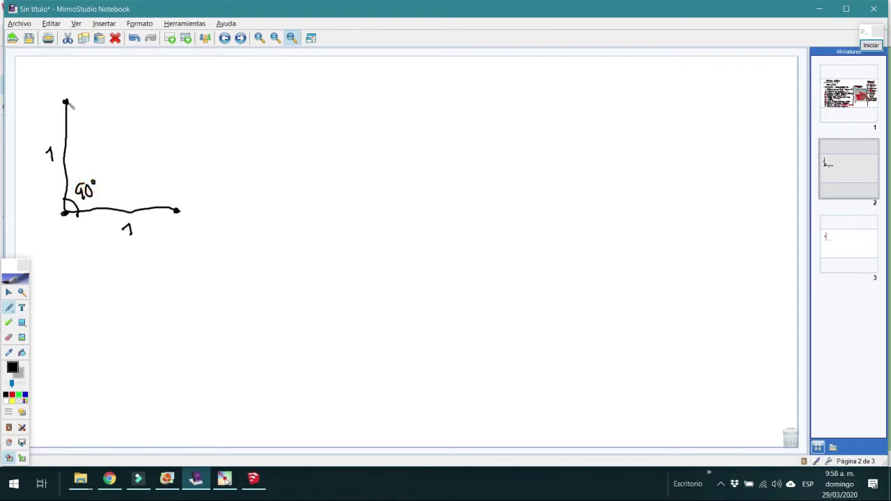
pyautogui.moveTo(68, 102); pyautogui.dragTo(171, 209)
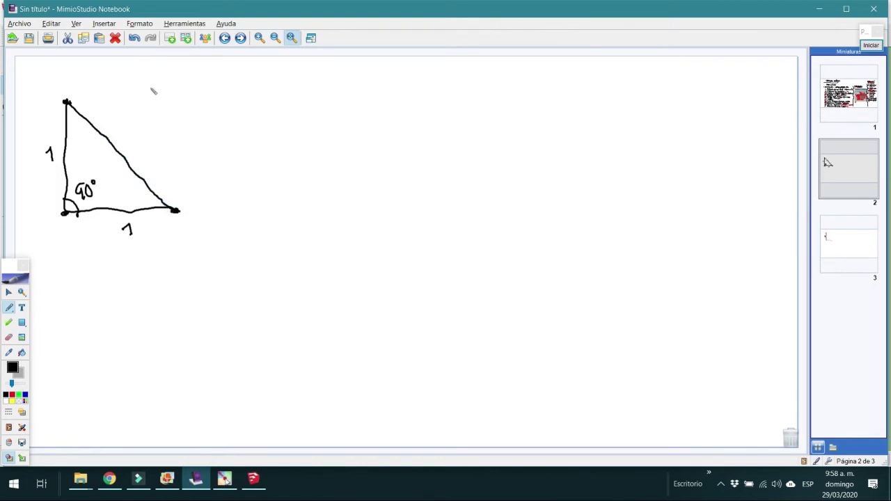
# Step: Write the formula H² = a² + b² beside the triangle and underline it
pyautogui.moveTo(153, 85)
pyautogui.mouseDown()
pyautogui.moveTo(153, 105)
pyautogui.moveTo(170, 93)
pyautogui.moveTo(182, 101)
pyautogui.mouseUp()
pyautogui.moveTo(174, 108)
pyautogui.mouseDown()
pyautogui.moveTo(202, 95)
pyautogui.moveTo(207, 109)
pyautogui.moveTo(236, 102)
pyautogui.moveTo(228, 111)
pyautogui.moveTo(248, 112)
pyautogui.moveTo(262, 97)
pyautogui.mouseUp()
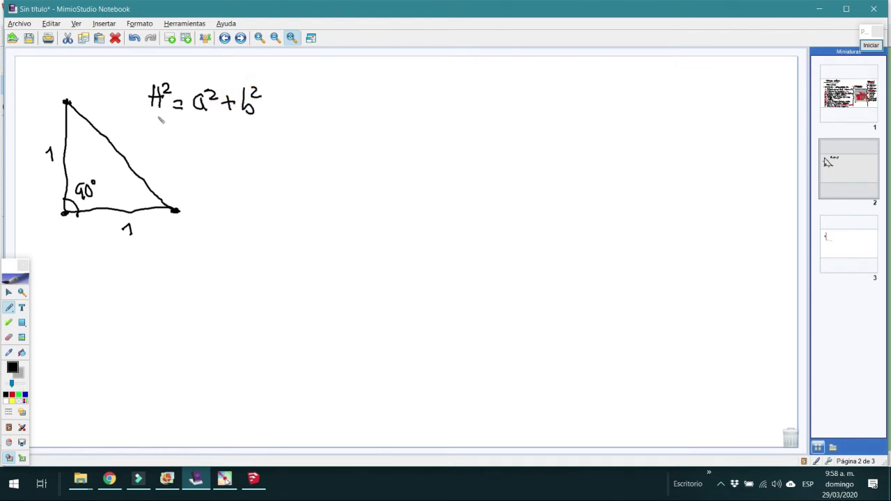
pyautogui.moveTo(158, 116); pyautogui.dragTo(245, 118)
# Step: Label the hypotenuse H and write H² = 1² + 1² under the formula, circling the two leg values
pyautogui.moveTo(197, 131)
pyautogui.mouseDown()
pyautogui.moveTo(196, 147)
pyautogui.moveTo(204, 137)
pyautogui.mouseUp()
pyautogui.moveTo(192, 144); pyautogui.dragTo(211, 136)
pyautogui.moveTo(127, 143); pyautogui.dragTo(127, 159)
pyautogui.moveTo(134, 142)
pyautogui.mouseDown()
pyautogui.moveTo(134, 159)
pyautogui.moveTo(143, 155)
pyautogui.mouseUp()
pyautogui.moveTo(216, 142); pyautogui.dragTo(227, 141)
pyautogui.moveTo(217, 147); pyautogui.dragTo(227, 145)
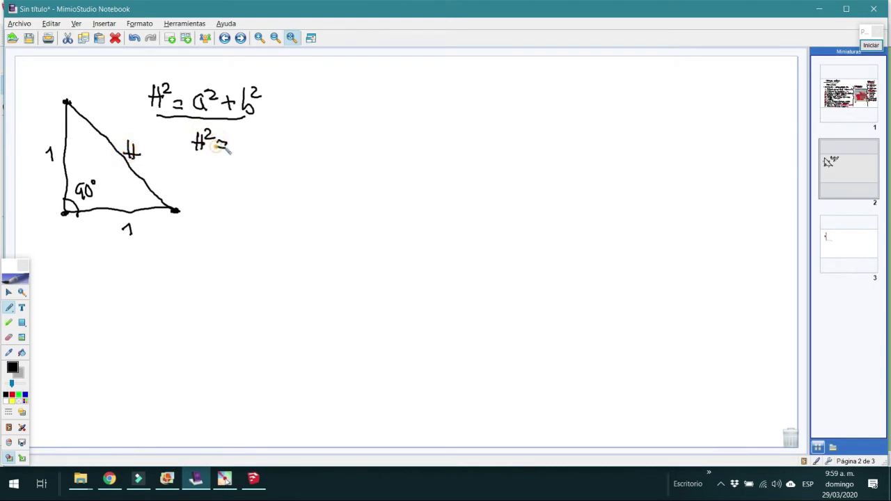
pyautogui.moveTo(139, 221)
pyautogui.mouseDown()
pyautogui.moveTo(142, 244)
pyautogui.moveTo(143, 220)
pyautogui.mouseUp()
pyautogui.moveTo(235, 142)
pyautogui.mouseDown()
pyautogui.moveTo(240, 160)
pyautogui.moveTo(252, 139)
pyautogui.moveTo(277, 145)
pyautogui.moveTo(271, 159)
pyautogui.mouseUp()
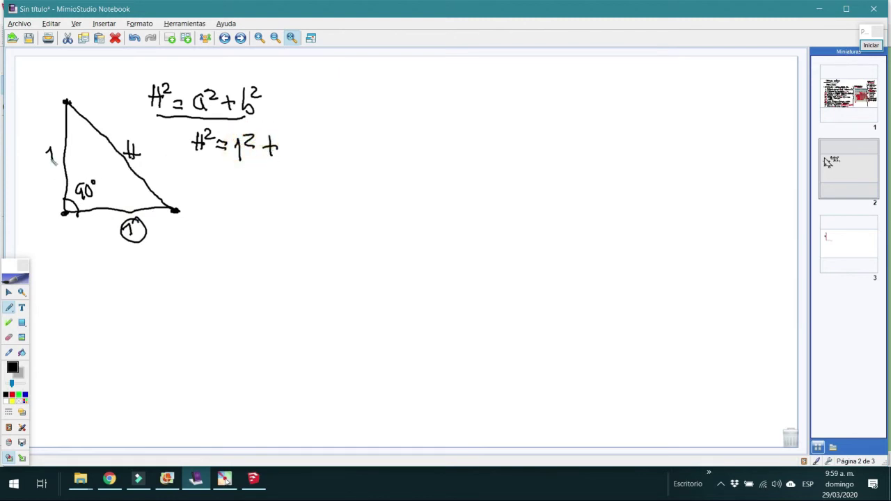
pyautogui.moveTo(58, 136); pyautogui.dragTo(60, 139)
pyautogui.moveTo(281, 136)
pyautogui.mouseDown()
pyautogui.moveTo(283, 153)
pyautogui.moveTo(304, 132)
pyautogui.moveTo(304, 142)
pyautogui.mouseUp()
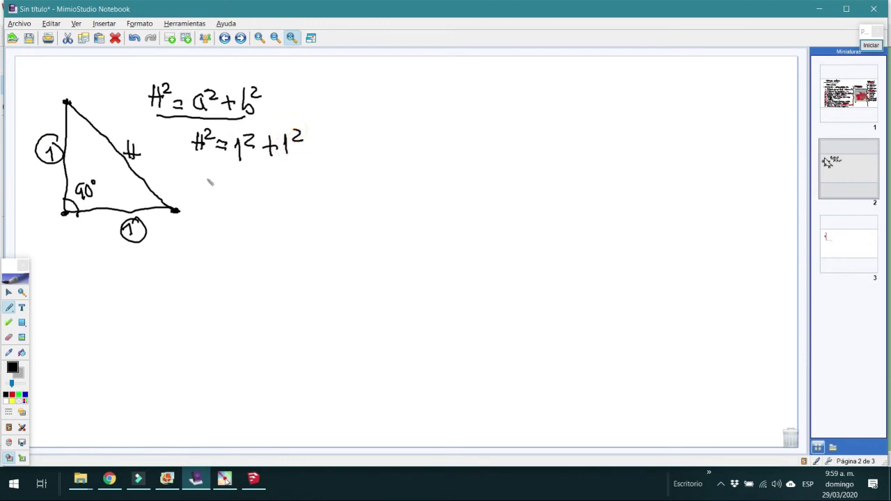
# Step: Write the simplified lines H² = 1 + 1 and H² = 2 below the substitution
pyautogui.moveTo(197, 178)
pyautogui.mouseDown()
pyautogui.moveTo(196, 190)
pyautogui.moveTo(225, 183)
pyautogui.mouseUp()
pyautogui.moveTo(216, 189); pyautogui.dragTo(225, 187)
pyautogui.moveTo(242, 179)
pyautogui.mouseDown()
pyautogui.moveTo(243, 198)
pyautogui.moveTo(266, 187)
pyautogui.moveTo(256, 197)
pyautogui.moveTo(277, 197)
pyautogui.mouseUp()
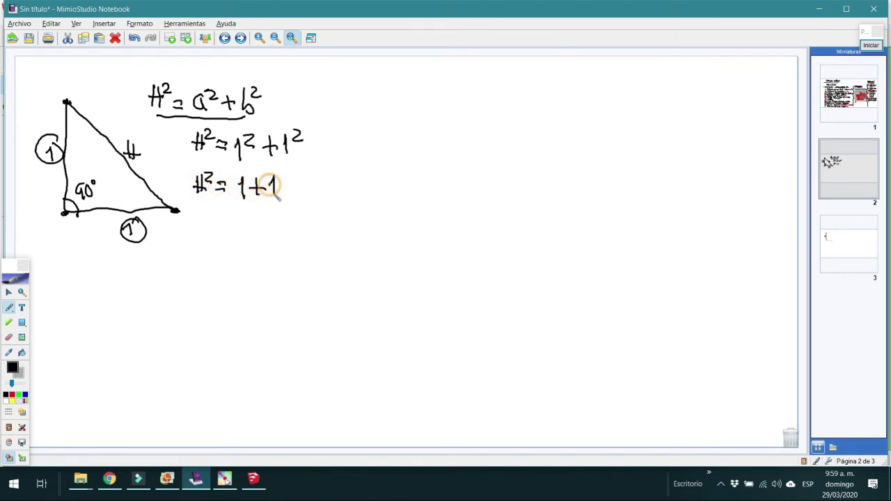
pyautogui.moveTo(196, 212)
pyautogui.mouseDown()
pyautogui.moveTo(195, 230)
pyautogui.moveTo(215, 217)
pyautogui.moveTo(251, 234)
pyautogui.mouseUp()
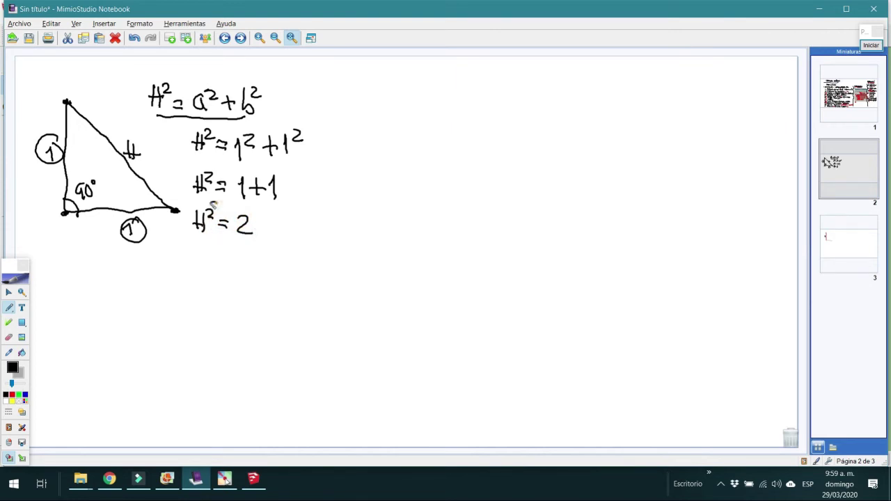
# Step: Write H = √2 = 1.4142 as the last line, underline the result, and circle the exponent above and the hypotenuse label
pyautogui.moveTo(219, 204); pyautogui.dragTo(213, 219)
pyautogui.moveTo(193, 255)
pyautogui.mouseDown()
pyautogui.moveTo(191, 277)
pyautogui.moveTo(218, 262)
pyautogui.mouseUp()
pyautogui.moveTo(208, 269)
pyautogui.mouseDown()
pyautogui.moveTo(229, 280)
pyautogui.moveTo(229, 248)
pyautogui.moveTo(253, 255)
pyautogui.moveTo(246, 277)
pyautogui.mouseUp()
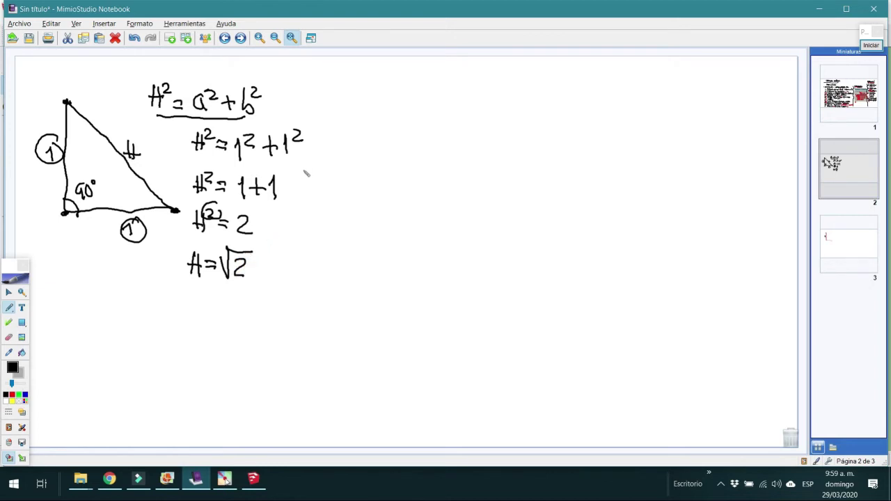
pyautogui.moveTo(282, 195); pyautogui.dragTo(282, 202)
pyautogui.moveTo(257, 265)
pyautogui.mouseDown()
pyautogui.moveTo(270, 271)
pyautogui.moveTo(280, 258)
pyautogui.moveTo(282, 274)
pyautogui.moveTo(302, 268)
pyautogui.moveTo(298, 276)
pyautogui.moveTo(324, 256)
pyautogui.moveTo(326, 275)
pyautogui.moveTo(343, 272)
pyautogui.mouseUp()
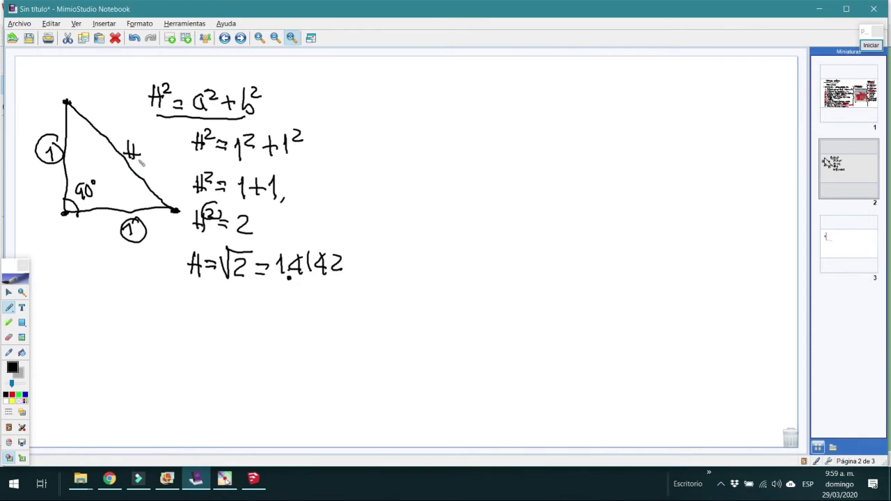
pyautogui.moveTo(143, 136)
pyautogui.mouseDown()
pyautogui.moveTo(112, 156)
pyautogui.moveTo(133, 178)
pyautogui.moveTo(149, 161)
pyautogui.moveTo(134, 133)
pyautogui.mouseUp()
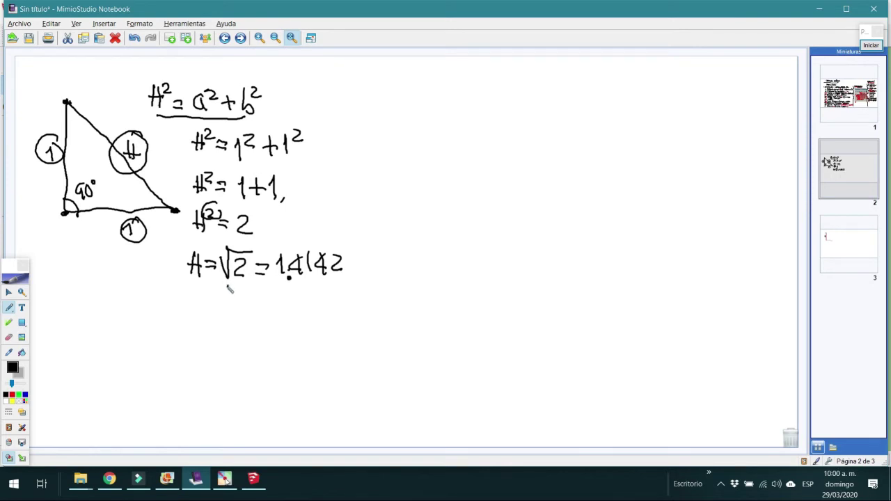
pyautogui.moveTo(229, 286); pyautogui.dragTo(343, 294)
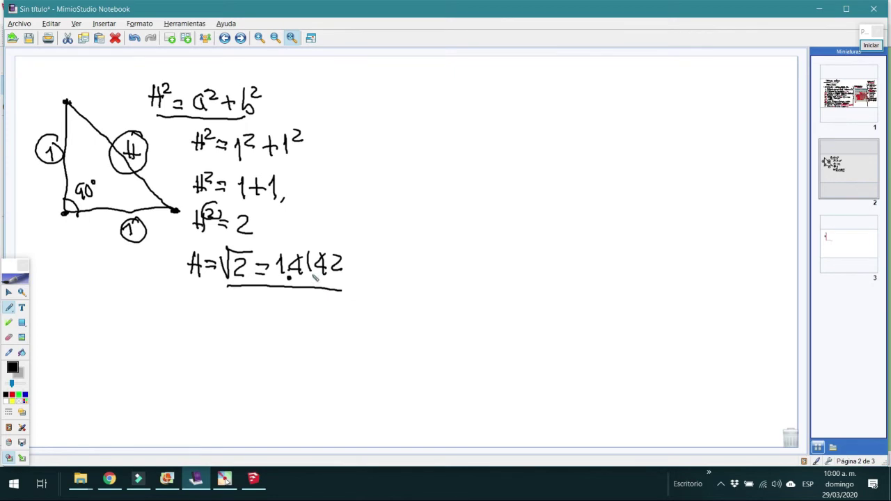
# Step: Link the triangle's right-angle corner to the H = √2 line with a bent double-headed arrow
pyautogui.moveTo(87, 220)
pyautogui.mouseDown()
pyautogui.moveTo(88, 258)
pyautogui.moveTo(108, 270)
pyautogui.moveTo(176, 267)
pyautogui.mouseUp()
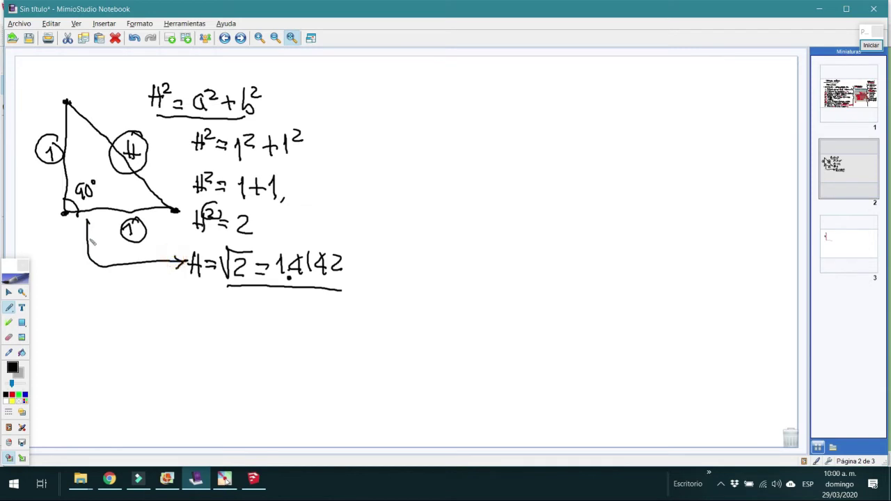
pyautogui.moveTo(81, 233); pyautogui.dragTo(94, 231)
# Step: Write the partly underlined heading LEVANTAMIENTO ARQ. and sketch a two-wall corner with an angle arrow beneath it
pyautogui.moveTo(391, 87)
pyautogui.mouseDown()
pyautogui.moveTo(417, 90)
pyautogui.moveTo(418, 103)
pyautogui.moveTo(453, 97)
pyautogui.moveTo(464, 106)
pyautogui.moveTo(497, 97)
pyautogui.moveTo(532, 110)
pyautogui.moveTo(537, 103)
pyautogui.moveTo(521, 103)
pyautogui.moveTo(568, 94)
pyautogui.moveTo(584, 110)
pyautogui.moveTo(622, 108)
pyautogui.mouseUp()
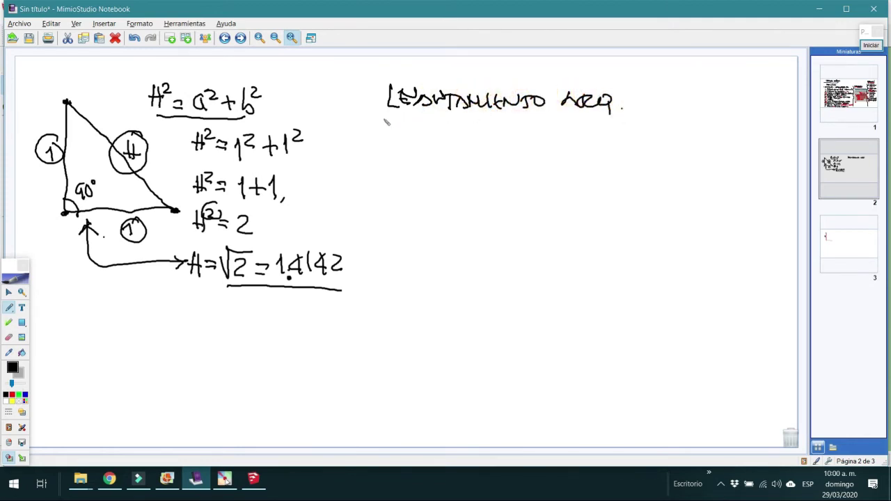
pyautogui.moveTo(385, 122); pyautogui.dragTo(421, 122)
pyautogui.moveTo(394, 149); pyautogui.dragTo(397, 204)
pyautogui.moveTo(394, 145); pyautogui.dragTo(393, 202)
pyautogui.moveTo(392, 148); pyautogui.dragTo(449, 168)
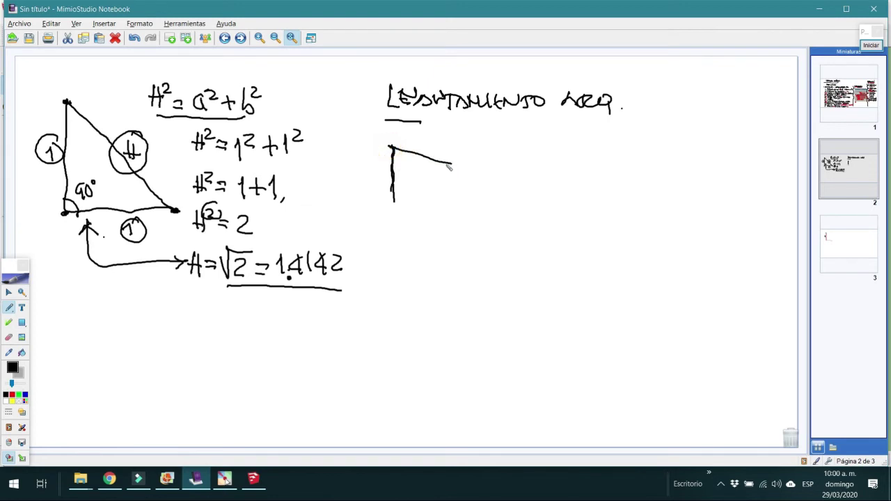
pyautogui.moveTo(383, 180)
pyautogui.mouseDown()
pyautogui.moveTo(422, 172)
pyautogui.moveTo(431, 149)
pyautogui.moveTo(395, 182)
pyautogui.mouseUp()
pyautogui.click(429, 151)
# Step: Sketch two slightly diverging lines beside the corner, followed by a vertical dimension mark with a question mark and arrow
pyautogui.moveTo(478, 165); pyautogui.dragTo(603, 154)
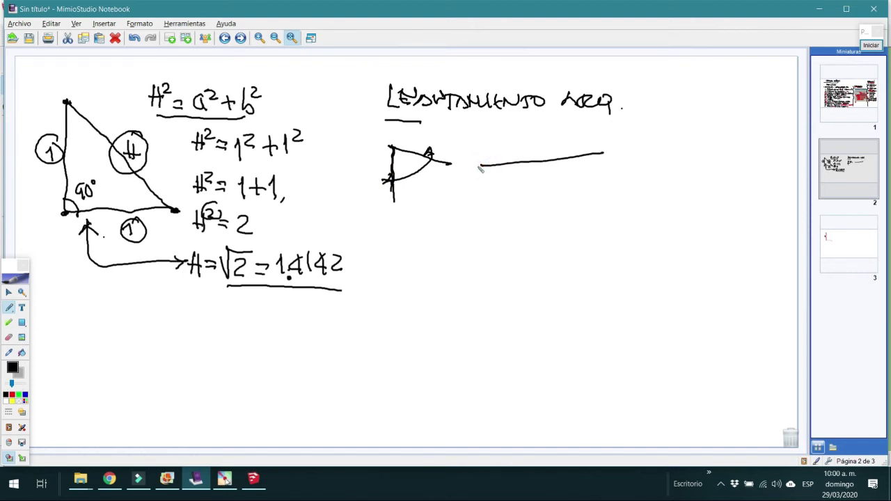
pyautogui.moveTo(477, 165); pyautogui.dragTo(579, 169)
pyautogui.moveTo(631, 143); pyautogui.dragTo(664, 143)
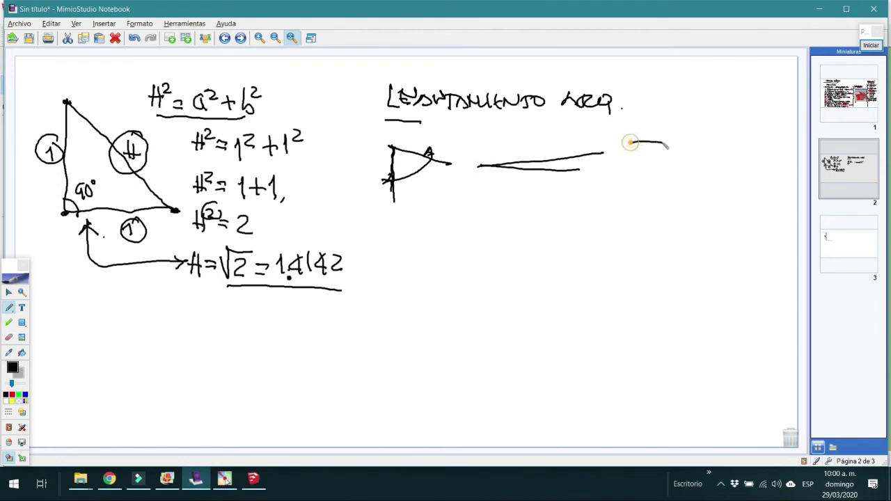
pyautogui.moveTo(627, 165)
pyautogui.mouseDown()
pyautogui.moveTo(648, 165)
pyautogui.moveTo(641, 127)
pyautogui.moveTo(645, 171)
pyautogui.mouseUp()
pyautogui.moveTo(655, 138)
pyautogui.mouseDown()
pyautogui.moveTo(637, 149)
pyautogui.moveTo(661, 144)
pyautogui.moveTo(681, 167)
pyautogui.moveTo(720, 163)
pyautogui.mouseUp()
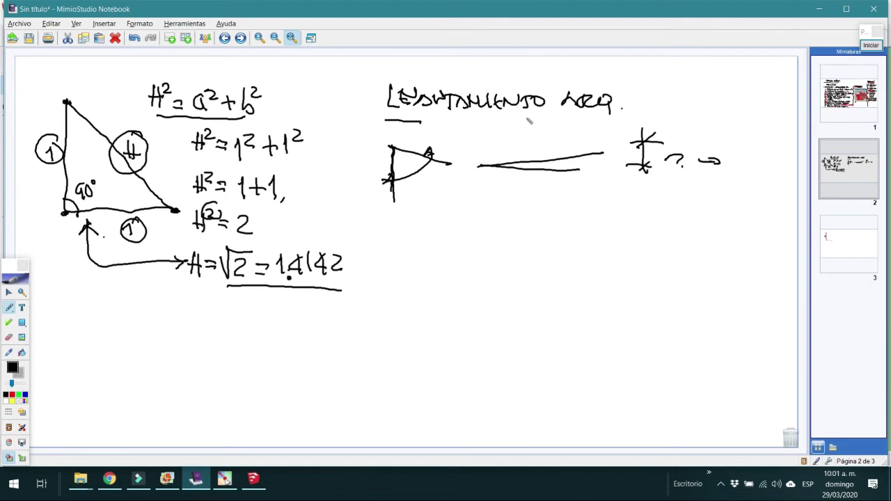
# Step: Underline the end of the heading and emphasize the small corner's vertex and slanted wall
pyautogui.moveTo(527, 122); pyautogui.dragTo(568, 119)
pyautogui.click(577, 119)
pyautogui.click(391, 148)
pyautogui.moveTo(400, 148)
pyautogui.mouseDown()
pyautogui.moveTo(392, 149)
pyautogui.moveTo(462, 167)
pyautogui.mouseUp()
# Step: Sketch a larger two-wall corner, mark a distance of 1 along each wall, and join the marks with a double-headed arrow
pyautogui.moveTo(413, 221); pyautogui.dragTo(414, 284)
pyautogui.moveTo(412, 220); pyautogui.dragTo(556, 249)
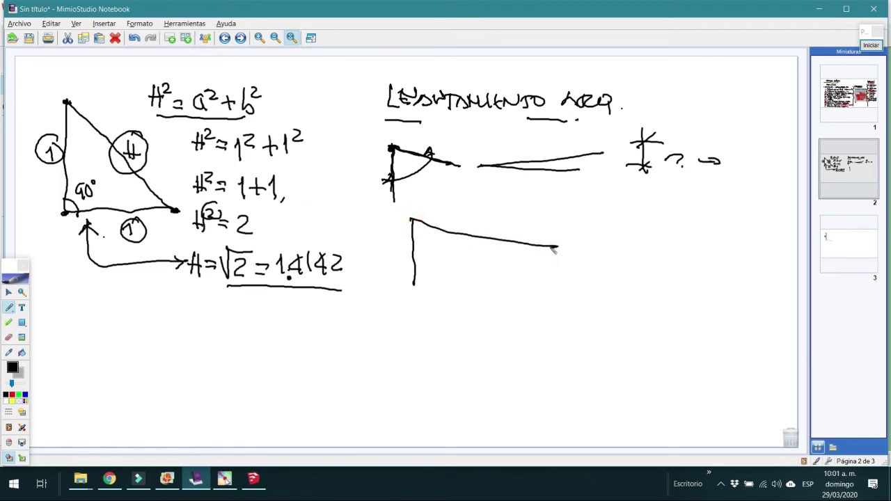
pyautogui.moveTo(414, 284); pyautogui.dragTo(412, 359)
pyautogui.moveTo(412, 214)
pyautogui.mouseDown()
pyautogui.moveTo(507, 242)
pyautogui.moveTo(504, 249)
pyautogui.mouseUp()
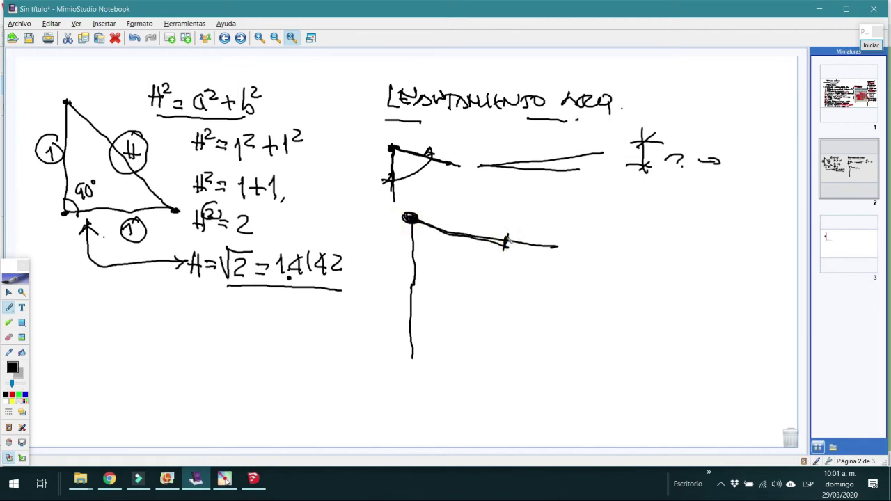
pyautogui.moveTo(509, 217); pyautogui.dragTo(514, 225)
pyautogui.moveTo(413, 225)
pyautogui.mouseDown()
pyautogui.moveTo(413, 281)
pyautogui.moveTo(392, 318)
pyautogui.mouseUp()
pyautogui.moveTo(420, 307)
pyautogui.mouseDown()
pyautogui.moveTo(503, 251)
pyautogui.moveTo(418, 305)
pyautogui.moveTo(430, 305)
pyautogui.mouseUp()
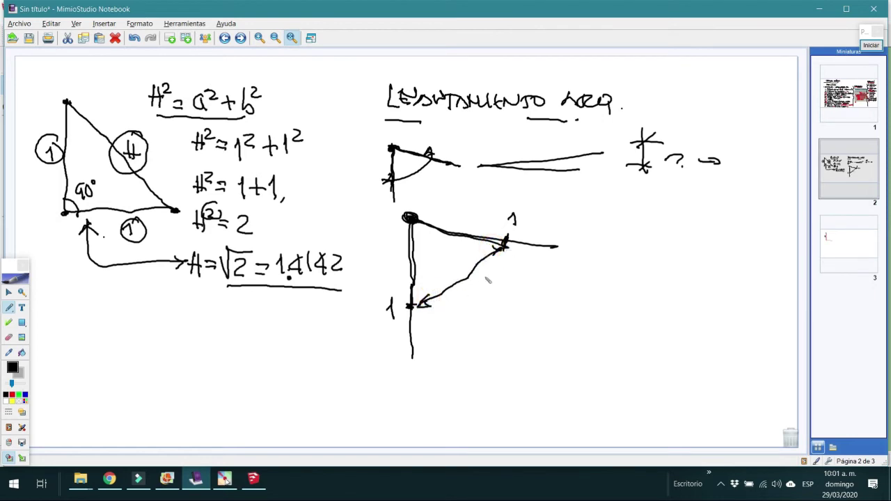
# Step: Write 1.30 < 90° beside the corner's diagonal, underline 1.30, and mark the corner's angle and slanted wall
pyautogui.moveTo(471, 285); pyautogui.dragTo(491, 293)
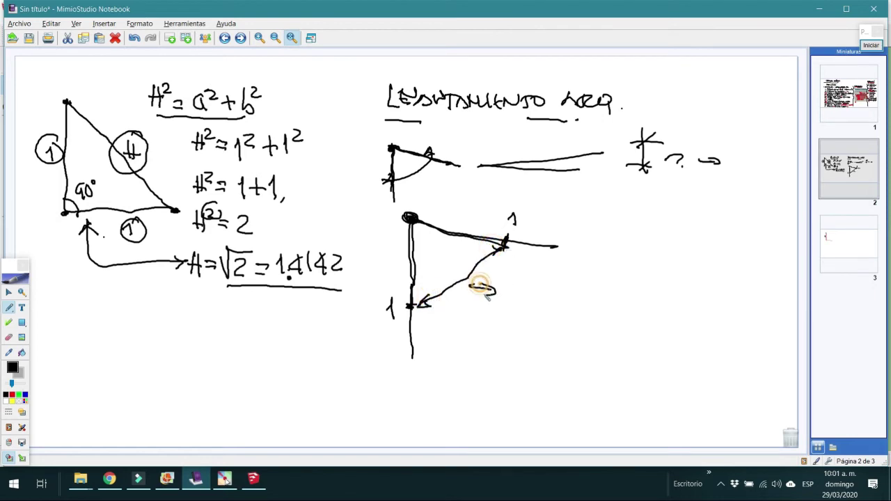
pyautogui.moveTo(509, 286)
pyautogui.mouseDown()
pyautogui.moveTo(514, 298)
pyautogui.moveTo(532, 284)
pyautogui.moveTo(531, 298)
pyautogui.moveTo(543, 284)
pyautogui.moveTo(569, 310)
pyautogui.mouseUp()
pyautogui.click(519, 295)
pyautogui.click(561, 293)
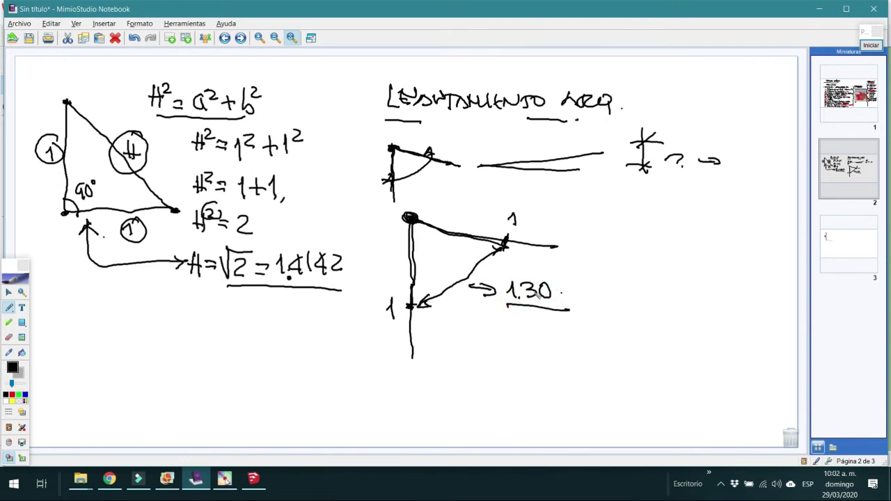
pyautogui.moveTo(577, 282)
pyautogui.mouseDown()
pyautogui.moveTo(577, 297)
pyautogui.moveTo(596, 286)
pyautogui.moveTo(600, 300)
pyautogui.moveTo(619, 280)
pyautogui.mouseUp()
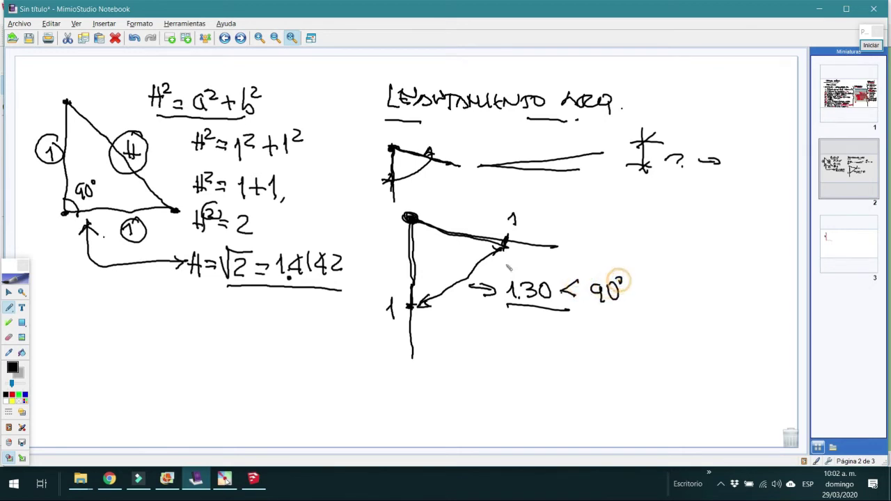
pyautogui.moveTo(444, 227)
pyautogui.mouseDown()
pyautogui.moveTo(449, 219)
pyautogui.moveTo(557, 248)
pyautogui.moveTo(562, 272)
pyautogui.mouseUp()
pyautogui.click(592, 291)
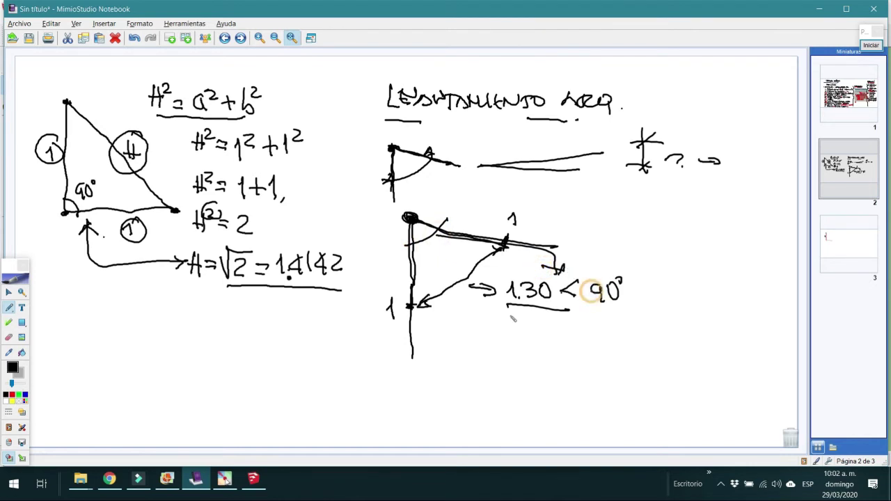
# Step: Thicken the underline below 1.30 and link it to the 1.4142 result with a curved arrow
pyautogui.moveTo(516, 316)
pyautogui.mouseDown()
pyautogui.moveTo(505, 314)
pyautogui.moveTo(557, 311)
pyautogui.moveTo(508, 313)
pyautogui.moveTo(529, 316)
pyautogui.mouseUp()
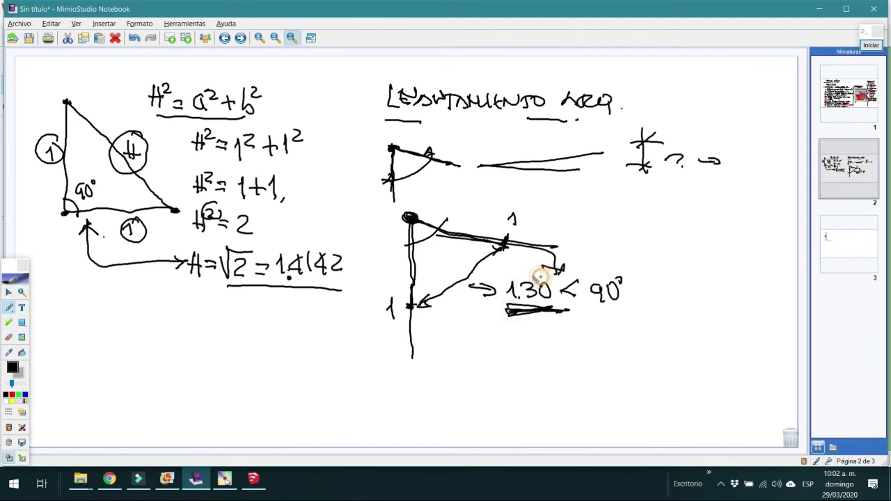
pyautogui.moveTo(314, 300)
pyautogui.mouseDown()
pyautogui.moveTo(359, 327)
pyautogui.moveTo(432, 331)
pyautogui.moveTo(498, 304)
pyautogui.mouseUp()
pyautogui.moveTo(316, 306); pyautogui.dragTo(340, 310)
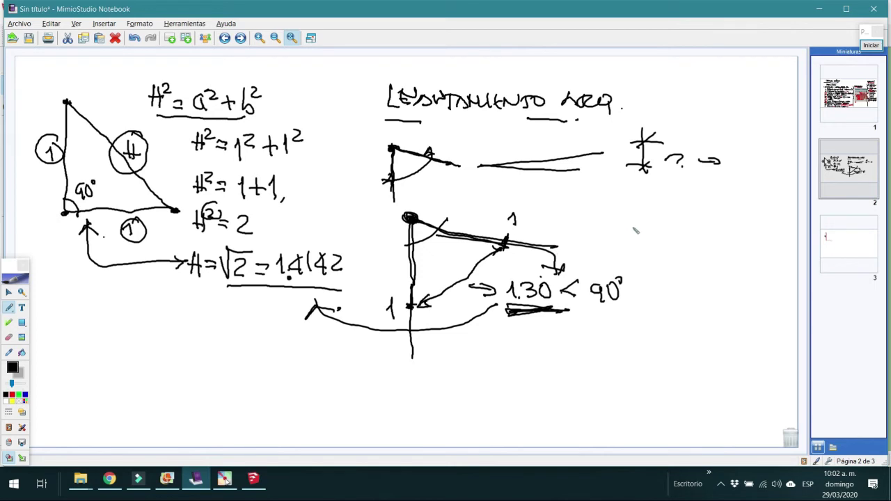
# Step: Sketch a second two-wall corner beside the first, mark 1 along each wall, and join the marks with a diagonal
pyautogui.moveTo(636, 222); pyautogui.dragTo(649, 372)
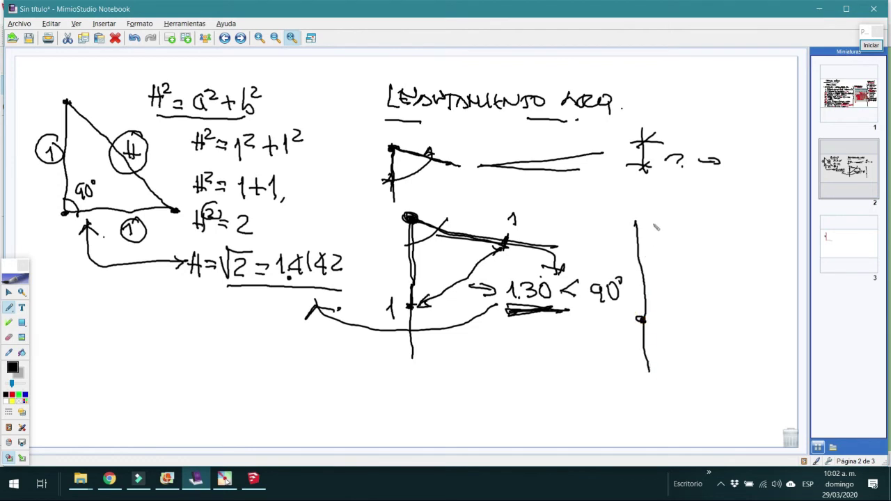
pyautogui.moveTo(636, 224)
pyautogui.mouseDown()
pyautogui.moveTo(780, 223)
pyautogui.moveTo(729, 232)
pyautogui.moveTo(734, 212)
pyautogui.mouseUp()
pyautogui.moveTo(623, 314); pyautogui.dragTo(626, 321)
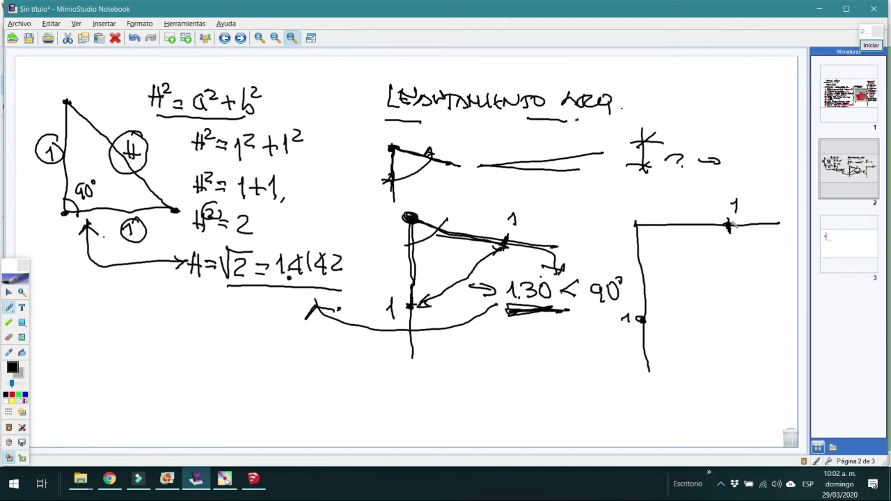
pyautogui.moveTo(728, 224); pyautogui.dragTo(640, 320)
# Step: Write an underlined 150 beside the second corner's diagonal, draw its angle arc, and add > 90°
pyautogui.moveTo(688, 297)
pyautogui.mouseDown()
pyautogui.moveTo(696, 317)
pyautogui.moveTo(703, 301)
pyautogui.moveTo(725, 296)
pyautogui.mouseUp()
pyautogui.click(745, 302)
pyautogui.moveTo(691, 324); pyautogui.dragTo(749, 323)
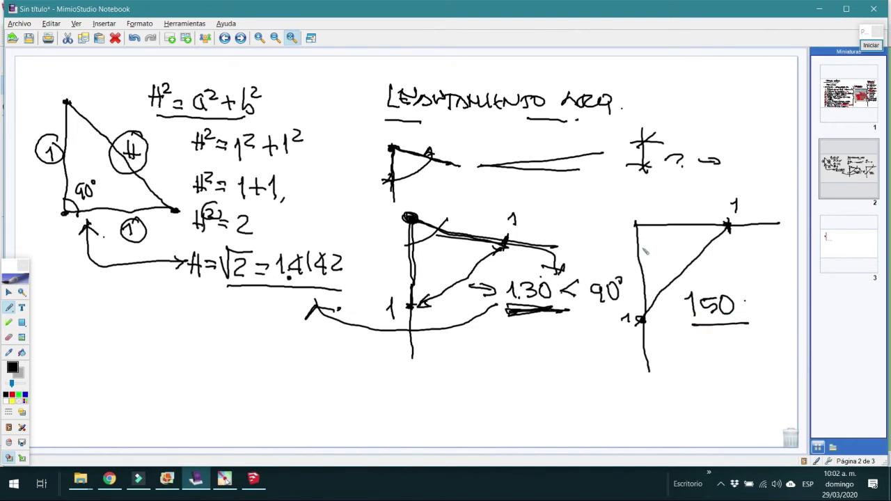
pyautogui.moveTo(639, 245)
pyautogui.mouseDown()
pyautogui.moveTo(658, 245)
pyautogui.moveTo(667, 229)
pyautogui.mouseUp()
pyautogui.moveTo(740, 258); pyautogui.dragTo(758, 268)
pyautogui.moveTo(758, 268)
pyautogui.mouseDown()
pyautogui.moveTo(739, 280)
pyautogui.moveTo(770, 273)
pyautogui.moveTo(775, 281)
pyautogui.moveTo(776, 261)
pyautogui.mouseUp()
pyautogui.moveTo(782, 259); pyautogui.dragTo(784, 263)
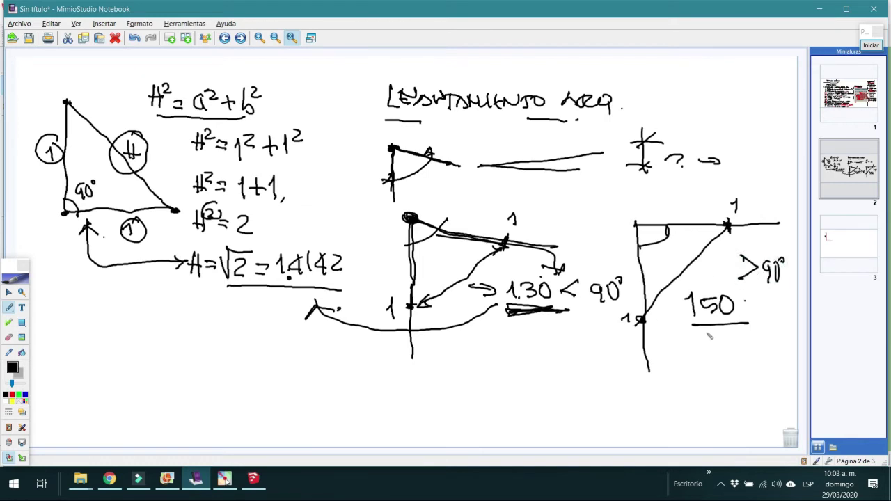
# Step: Link the underlined 150 back to the 1.4142 result with a long curved arrow
pyautogui.moveTo(317, 327)
pyautogui.mouseDown()
pyautogui.moveTo(456, 373)
pyautogui.moveTo(566, 375)
pyautogui.moveTo(651, 363)
pyautogui.moveTo(693, 343)
pyautogui.mouseUp()
pyautogui.click(390, 339)
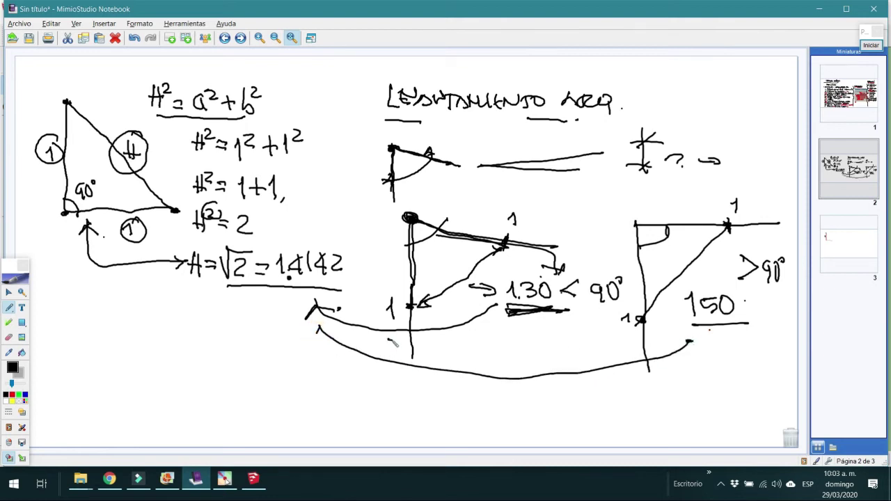
pyautogui.moveTo(316, 346)
pyautogui.mouseDown()
pyautogui.moveTo(319, 327)
pyautogui.moveTo(344, 335)
pyautogui.mouseUp()
# Step: Add a blank page and sketch an irregular four-sided outline on it
pyautogui.hotkey('ctrl', 'm')
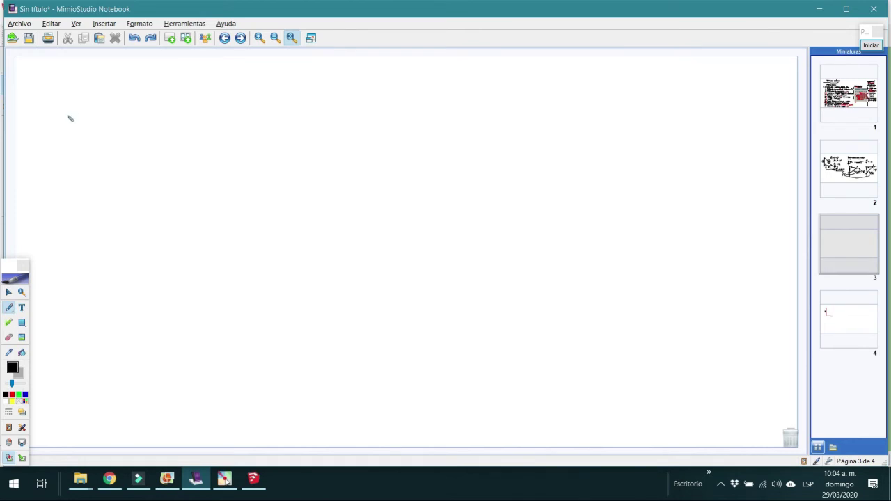
pyautogui.moveTo(67, 102); pyautogui.dragTo(72, 191)
pyautogui.moveTo(65, 101); pyautogui.dragTo(182, 159)
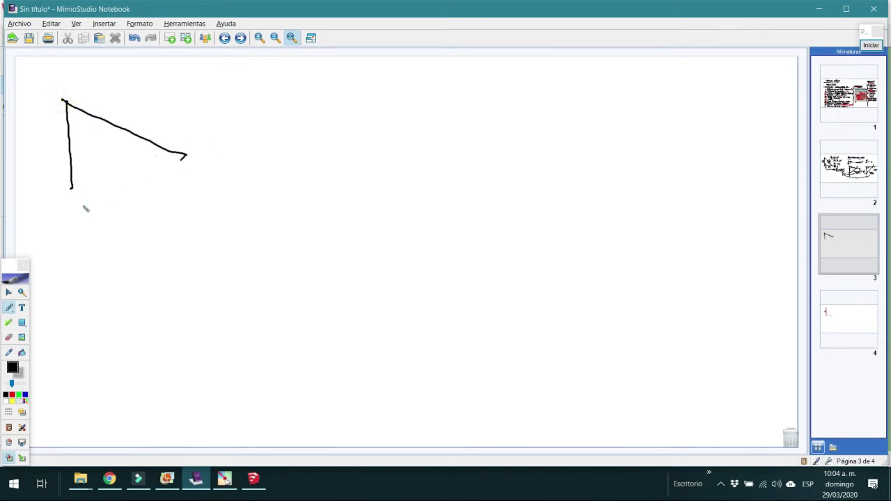
pyautogui.moveTo(182, 156); pyautogui.dragTo(263, 180)
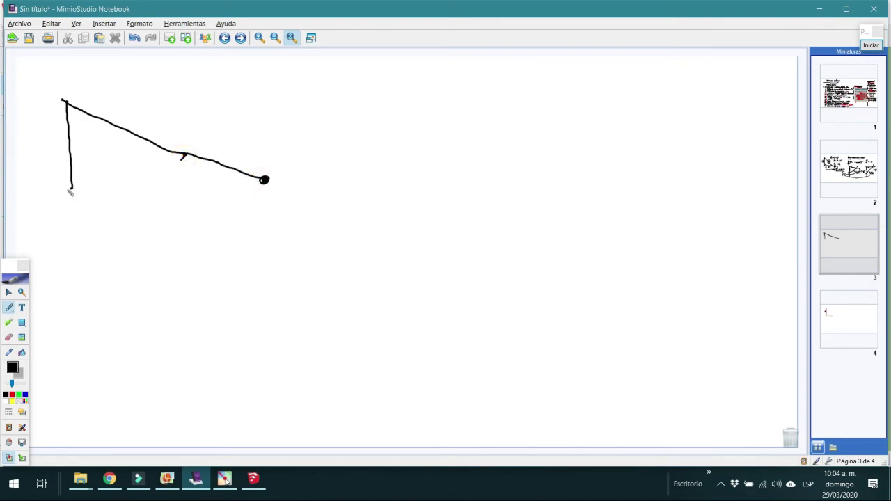
pyautogui.moveTo(69, 186)
pyautogui.mouseDown()
pyautogui.moveTo(84, 308)
pyautogui.moveTo(213, 294)
pyautogui.mouseUp()
pyautogui.moveTo(264, 181); pyautogui.dragTo(211, 305)
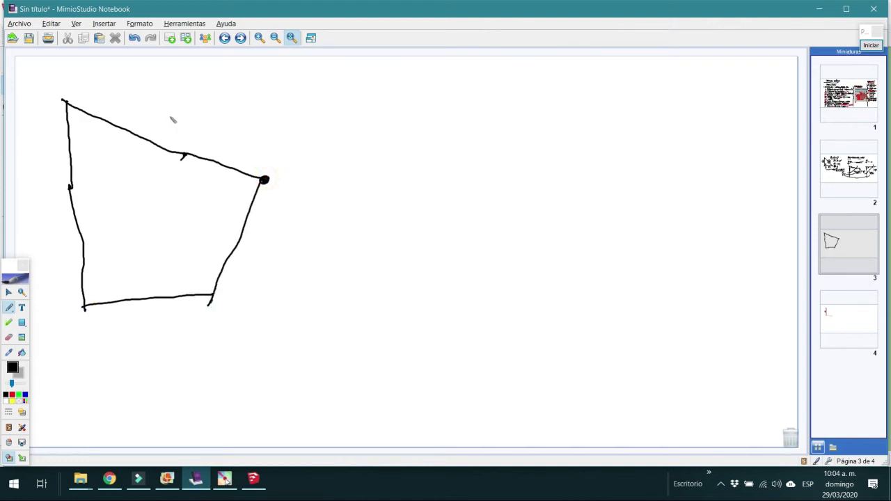
# Step: Label the outline's upper side 5, left side 6, right side 4 and lower side 3
pyautogui.moveTo(183, 110)
pyautogui.mouseDown()
pyautogui.moveTo(167, 114)
pyautogui.moveTo(179, 127)
pyautogui.mouseUp()
pyautogui.moveTo(58, 221); pyautogui.dragTo(54, 230)
pyautogui.moveTo(258, 239); pyautogui.dragTo(262, 260)
pyautogui.moveTo(150, 314); pyautogui.dragTo(149, 327)
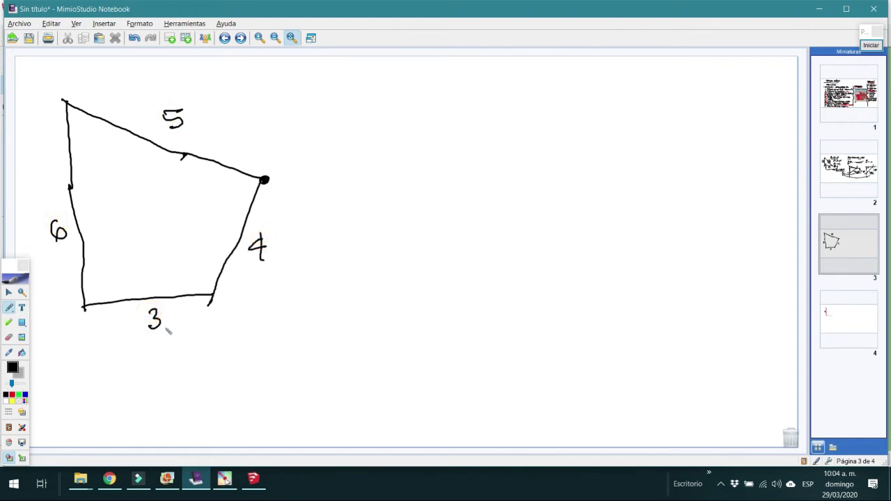
pyautogui.click(166, 326)
# Step: Mark the outline's upper-left corner and a point 1 along each adjoining side, then connect both points with a line
pyautogui.click(65, 104)
pyautogui.moveTo(134, 129); pyautogui.dragTo(124, 138)
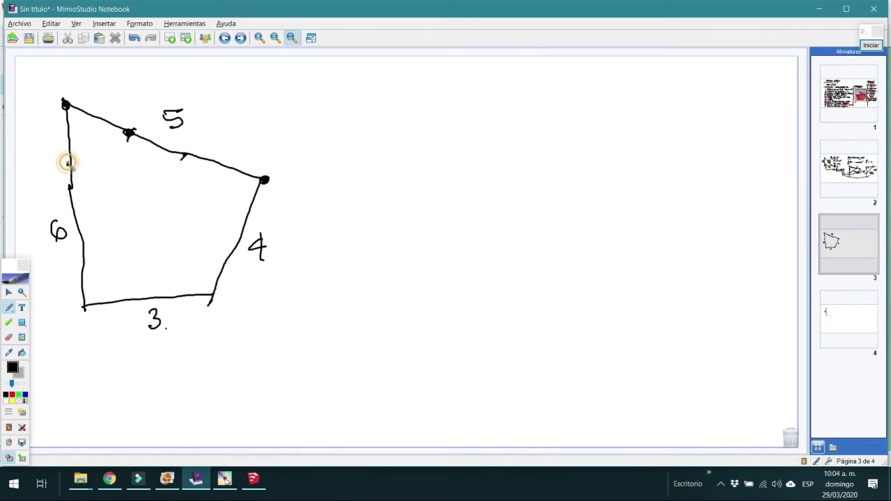
pyautogui.moveTo(67, 159); pyautogui.dragTo(74, 166)
pyautogui.moveTo(54, 134); pyautogui.dragTo(58, 141)
pyautogui.moveTo(94, 104); pyautogui.dragTo(99, 110)
pyautogui.moveTo(70, 163); pyautogui.dragTo(129, 132)
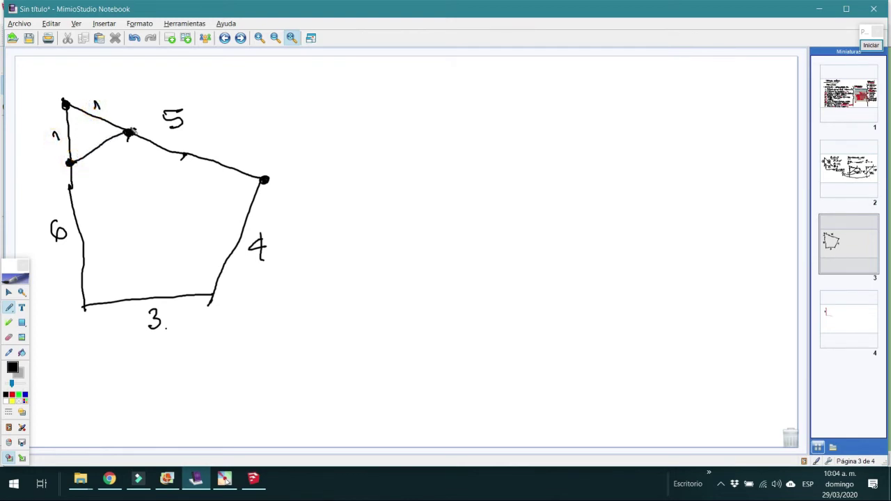
pyautogui.moveTo(70, 164); pyautogui.dragTo(127, 132)
# Step: Label the line across the upper-left corner C = 1.25
pyautogui.moveTo(104, 162); pyautogui.dragTo(109, 171)
pyautogui.moveTo(110, 161)
pyautogui.mouseDown()
pyautogui.moveTo(109, 170)
pyautogui.moveTo(117, 162)
pyautogui.moveTo(143, 177)
pyautogui.mouseUp()
pyautogui.click(128, 172)
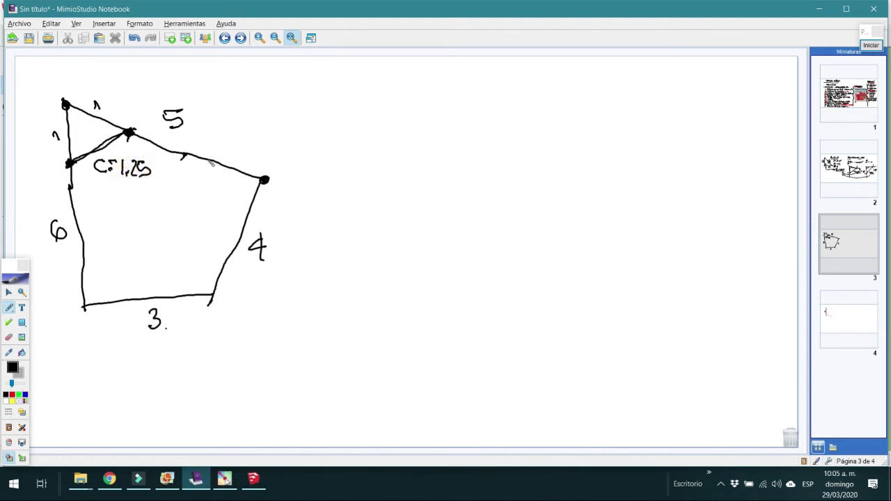
# Step: Mark a point 1 along each side from the outline's right corner and connect both points with a line
pyautogui.moveTo(205, 159); pyautogui.dragTo(208, 165)
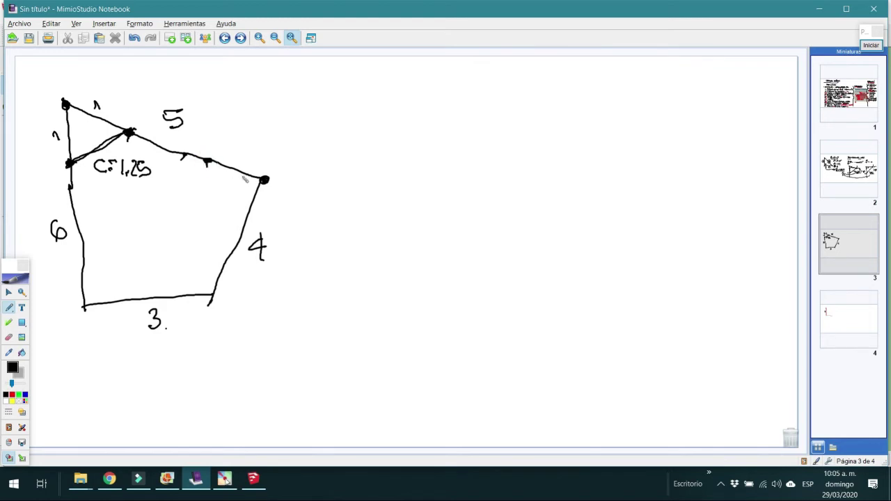
pyautogui.rightClick(241, 229)
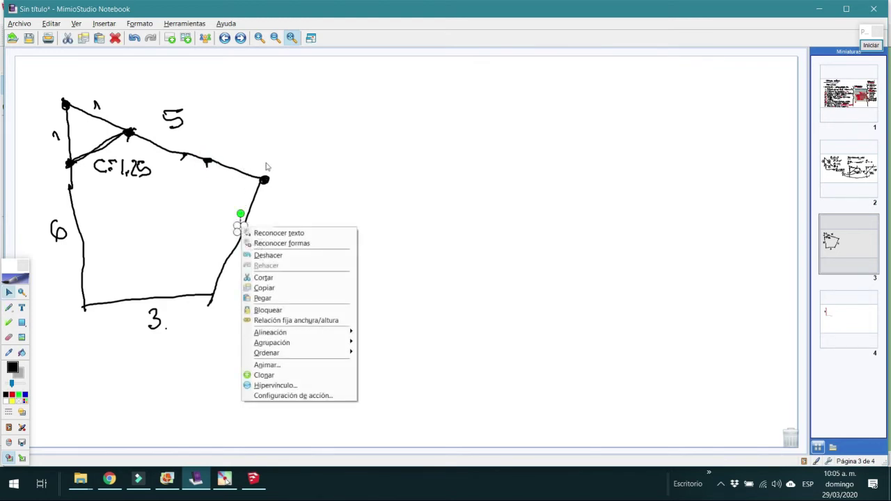
pyautogui.click(8, 307)
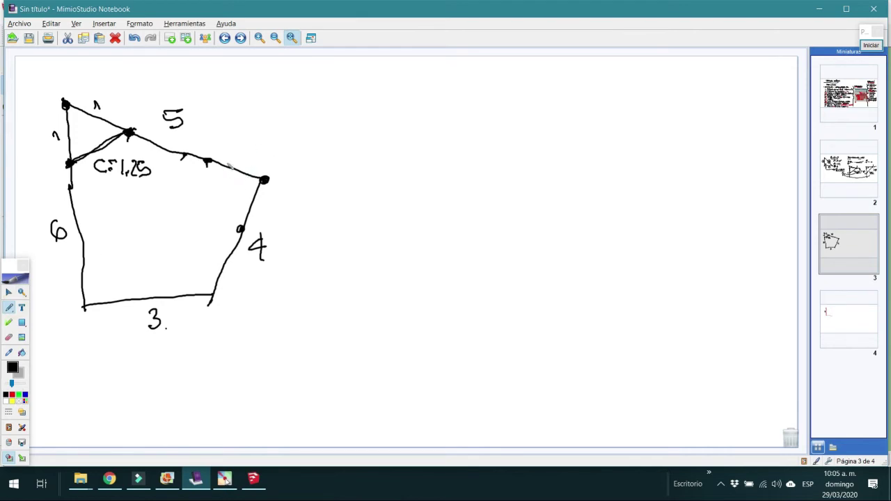
pyautogui.moveTo(235, 146); pyautogui.dragTo(237, 159)
pyautogui.moveTo(268, 196); pyautogui.dragTo(267, 204)
pyautogui.moveTo(207, 162); pyautogui.dragTo(240, 230)
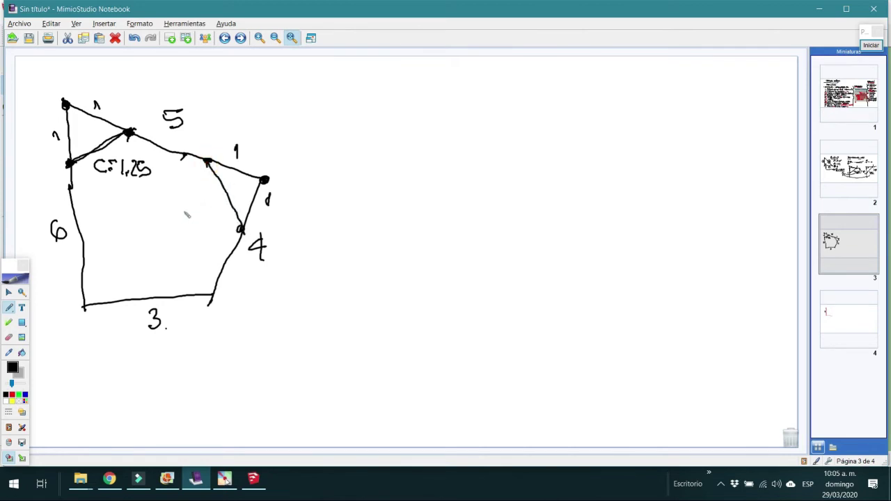
# Step: Label the line across the right corner c = 1.50
pyautogui.moveTo(181, 209)
pyautogui.mouseDown()
pyautogui.moveTo(179, 219)
pyautogui.moveTo(195, 211)
pyautogui.mouseUp()
pyautogui.moveTo(185, 216); pyautogui.dragTo(194, 216)
pyautogui.moveTo(198, 206)
pyautogui.mouseDown()
pyautogui.moveTo(199, 221)
pyautogui.moveTo(225, 207)
pyautogui.mouseUp()
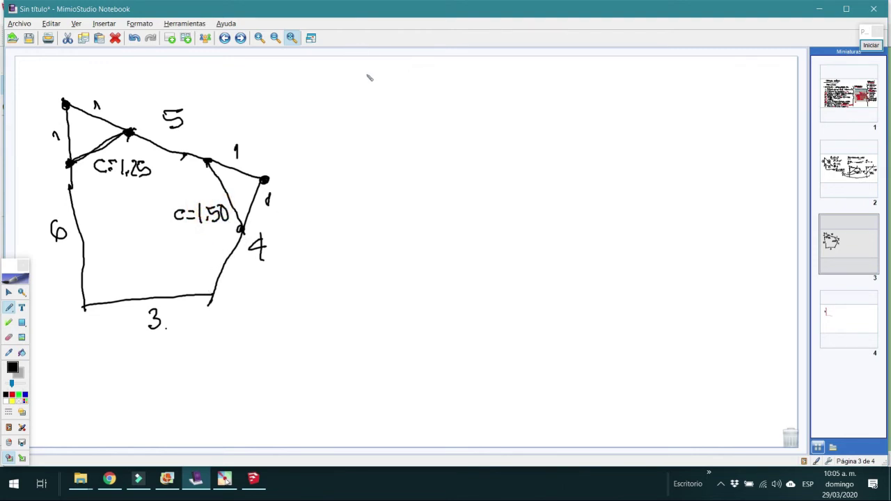
# Step: Draw a curved arrow from the outline's upper side to a handwritten note, underlining and circling the note
pyautogui.moveTo(265, 81); pyautogui.dragTo(298, 99)
pyautogui.moveTo(212, 149)
pyautogui.mouseDown()
pyautogui.moveTo(326, 113)
pyautogui.moveTo(333, 123)
pyautogui.moveTo(317, 121)
pyautogui.moveTo(345, 123)
pyautogui.moveTo(355, 110)
pyautogui.moveTo(368, 119)
pyautogui.moveTo(383, 112)
pyautogui.moveTo(381, 134)
pyautogui.moveTo(348, 101)
pyautogui.moveTo(390, 104)
pyautogui.mouseUp()
pyautogui.click(403, 117)
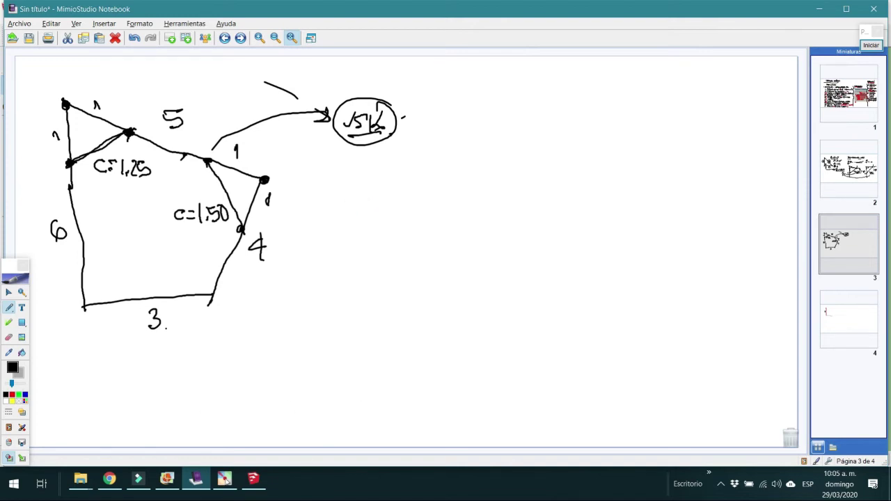
# Step: Switch to the empty model in SketchUp Pro 2019
pyautogui.click(255, 479)
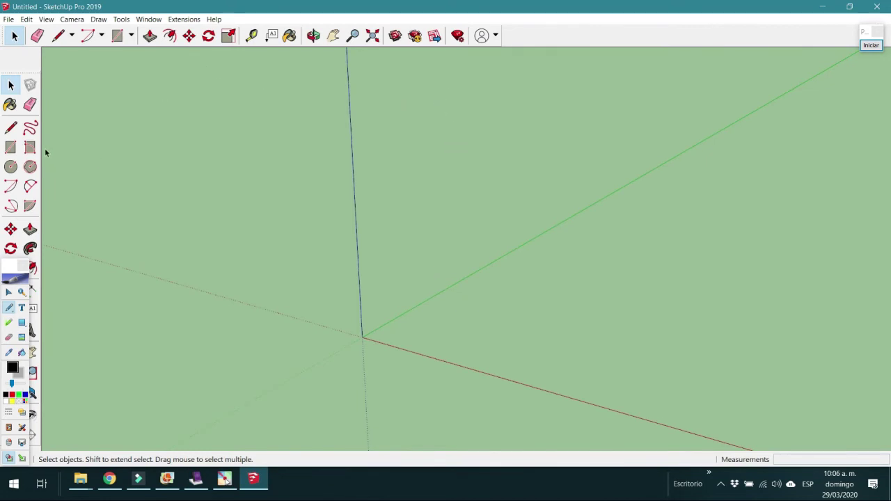
# Step: Check the side length in the notebook sketch and draw a 6 m line in the green axis direction near the blue axis
pyautogui.click(12, 127)
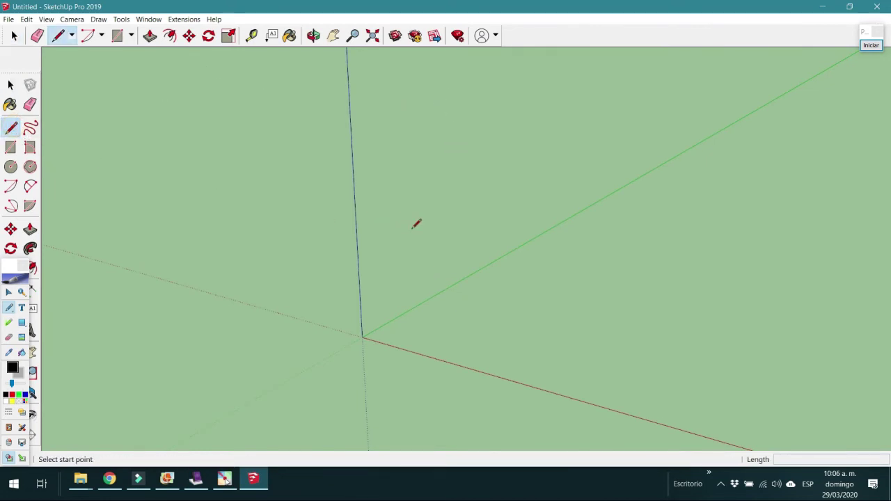
pyautogui.click(374, 252)
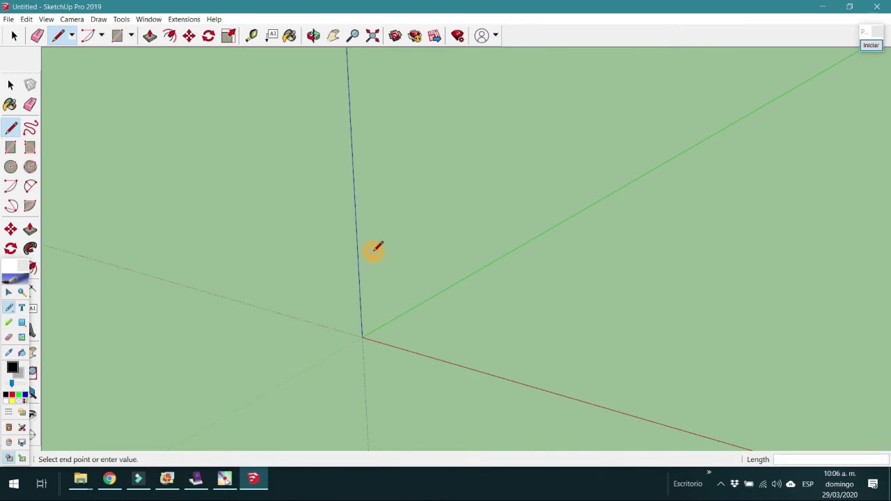
pyautogui.click(198, 480)
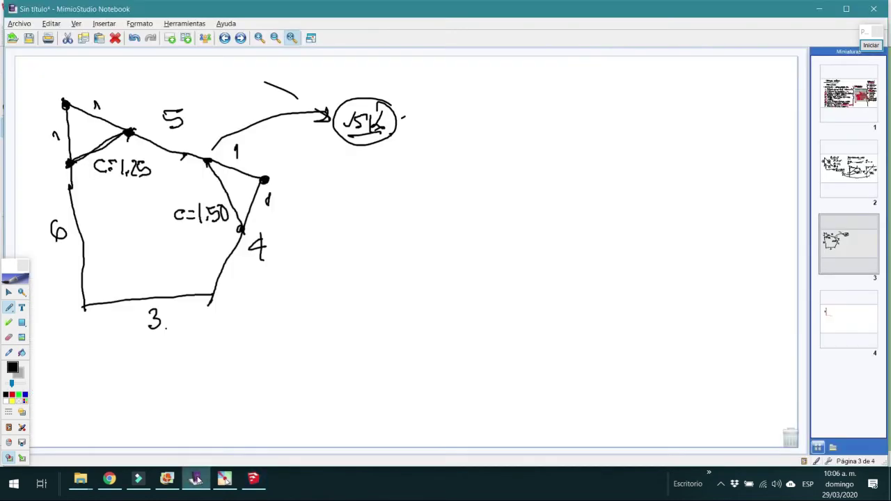
pyautogui.click(253, 480)
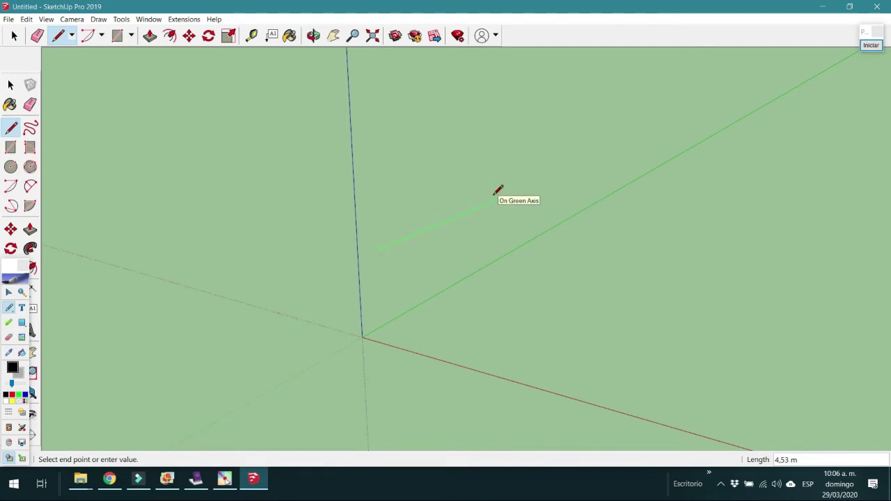
pyautogui.write('6')
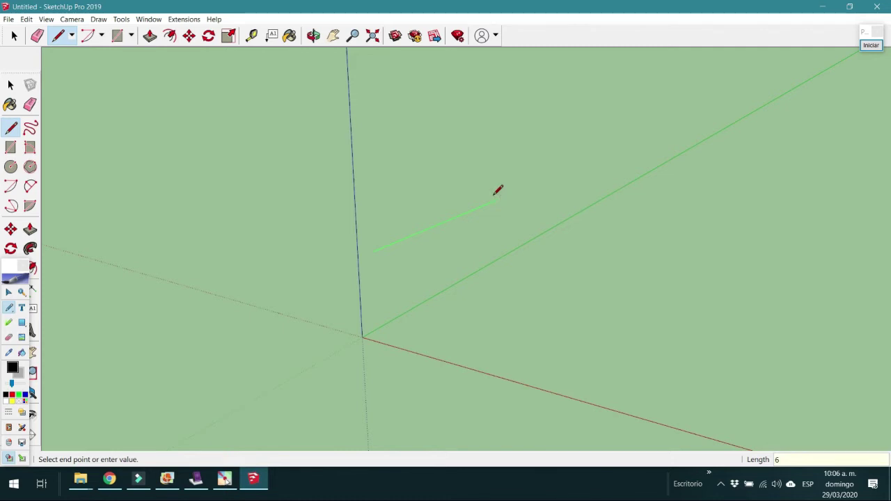
pyautogui.press('Return')
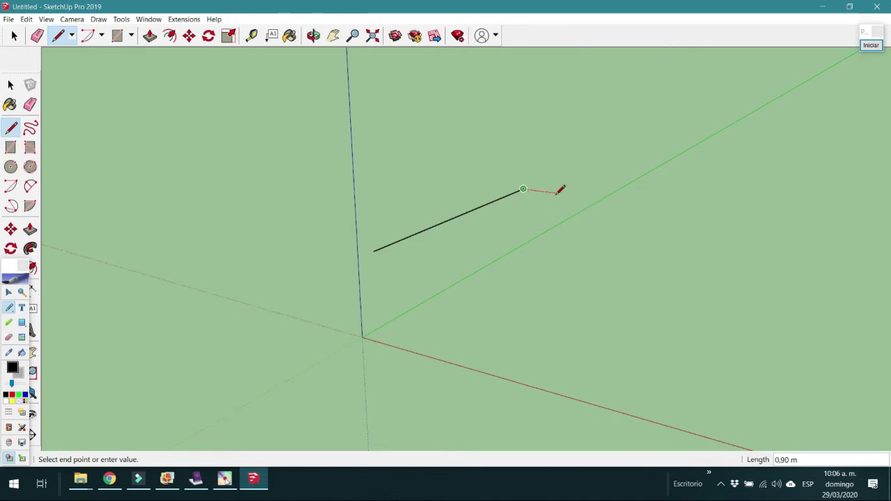
pyautogui.scroll(2, 557, 195)
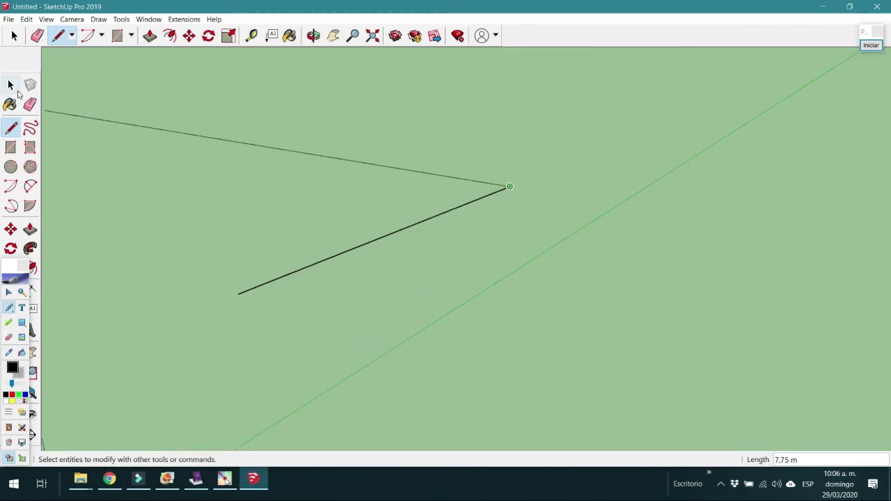
pyautogui.click(10, 85)
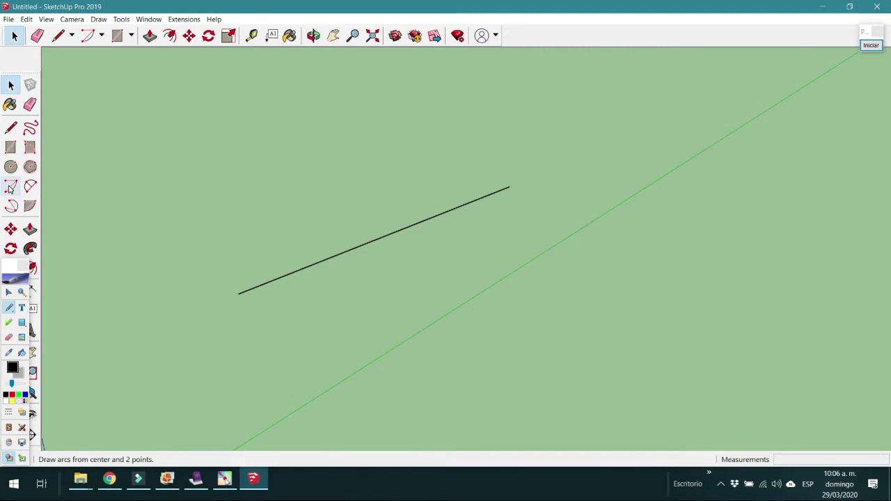
pyautogui.click(10, 187)
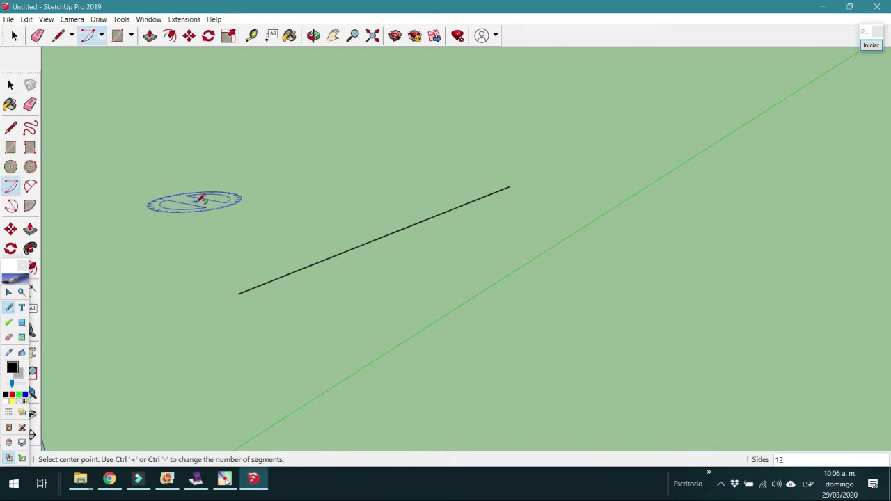
pyautogui.moveTo(288, 203); pyautogui.dragTo(282, 252, button='middle')
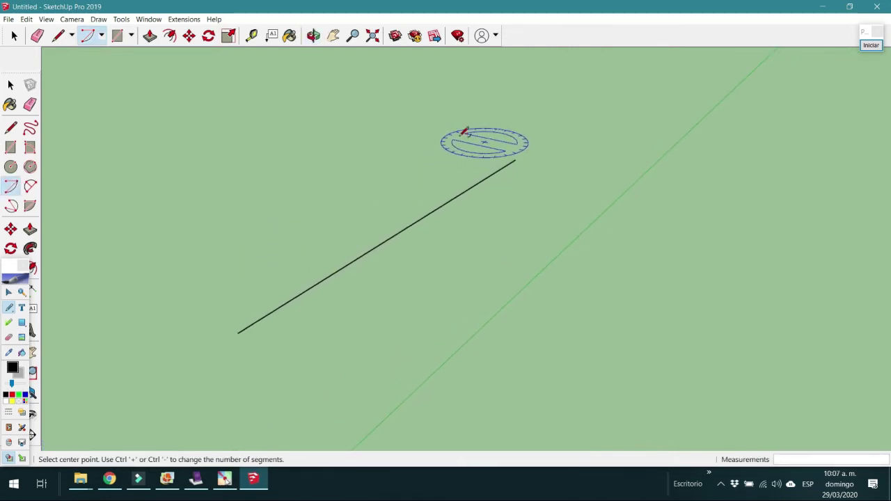
pyautogui.click(515, 160)
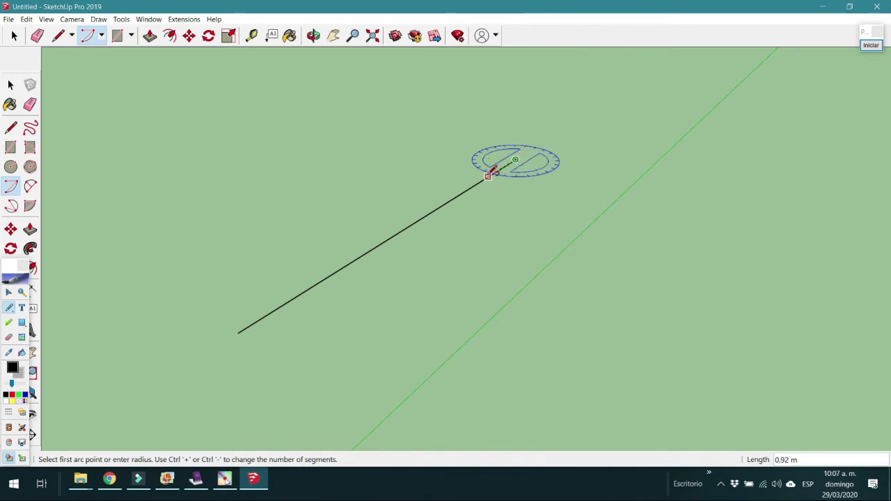
pyautogui.click(440, 206)
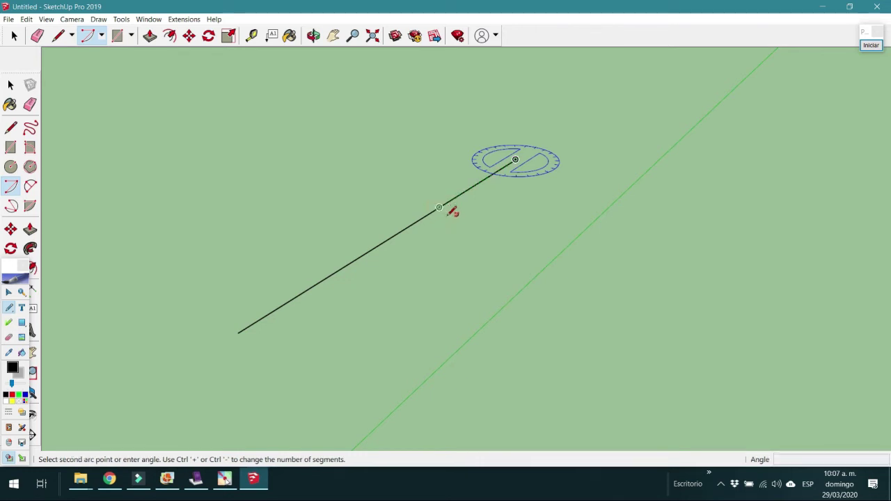
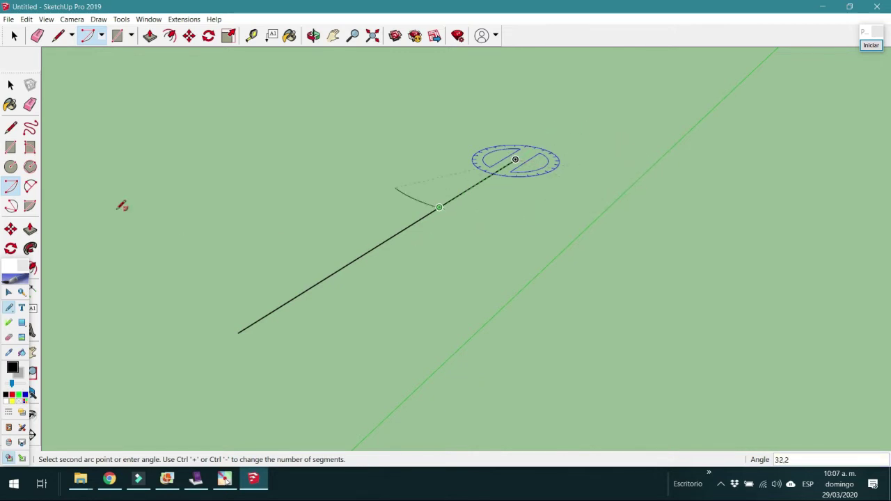
pyautogui.click(10, 85)
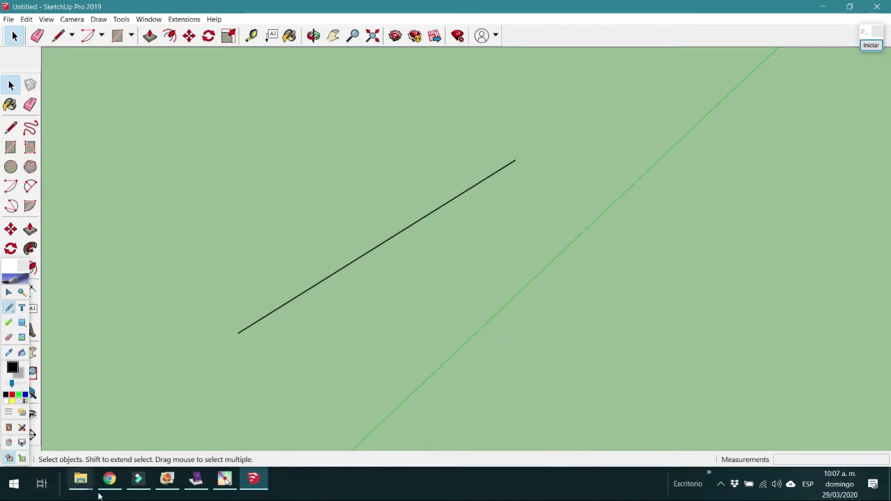
# Step: Switch to the MimioStudio notebook and mark the ends of the c = 1.25 chord, adding a curve around its label
pyautogui.click(196, 480)
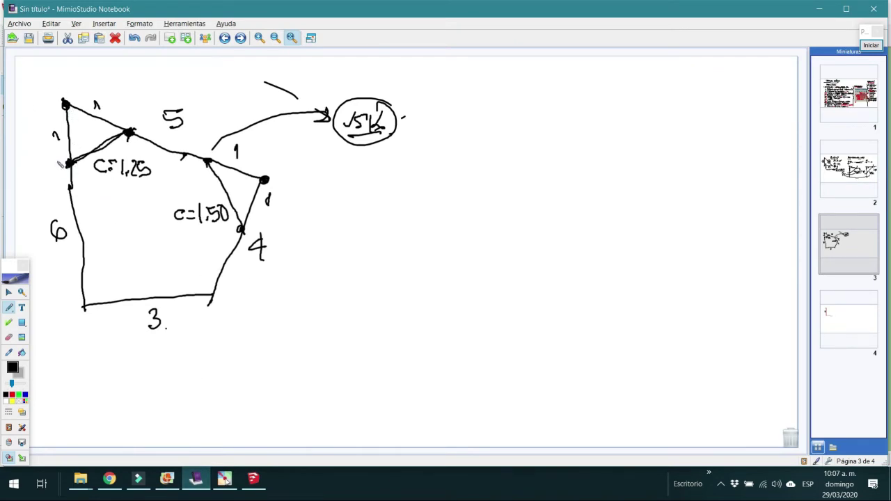
pyautogui.moveTo(134, 125); pyautogui.dragTo(129, 138)
pyautogui.moveTo(141, 150); pyautogui.dragTo(109, 167)
# Step: Switch to SketchUp and draw a 1 m radius arc of about 230 degrees centred on the line's far end, starting on the line
pyautogui.click(254, 479)
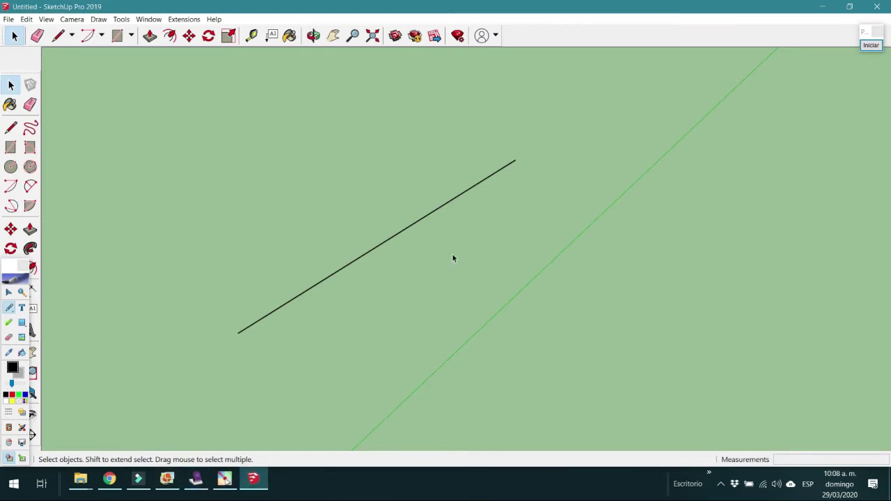
pyautogui.click(9, 184)
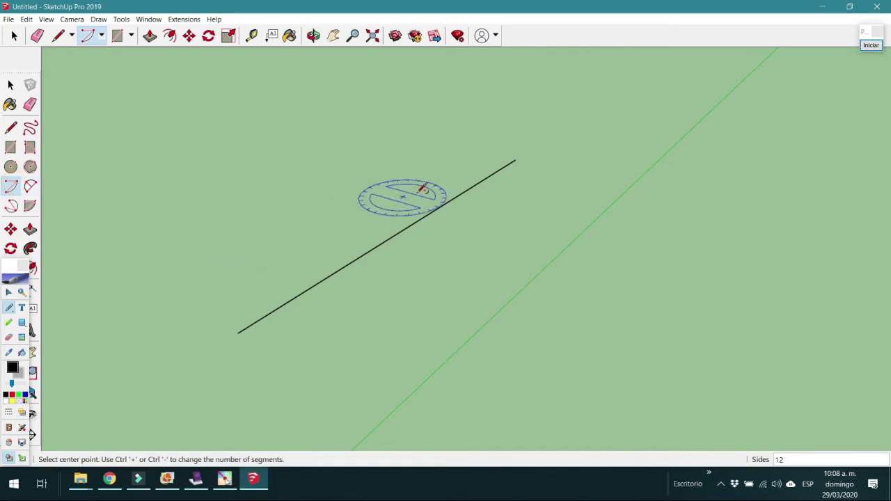
pyautogui.click(518, 160)
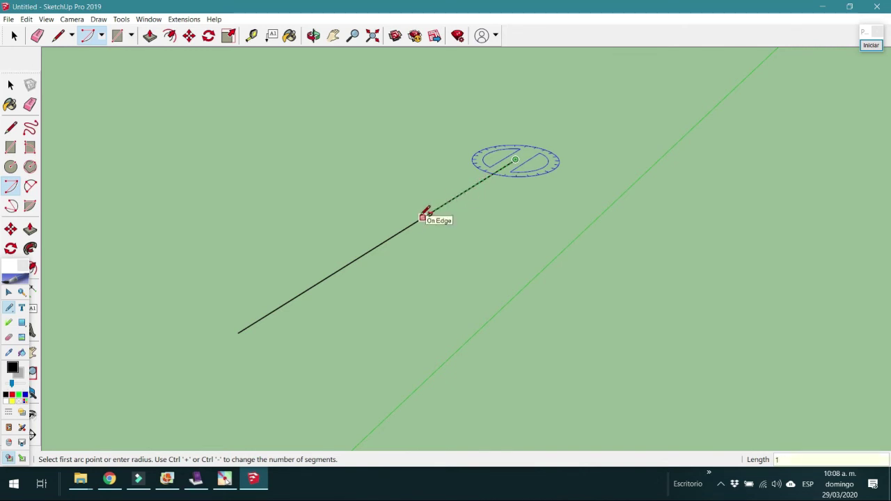
pyautogui.press('Return')
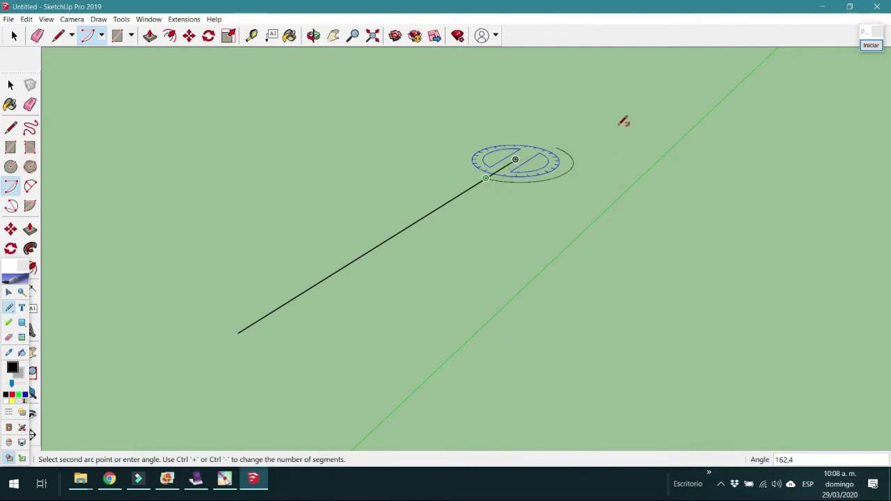
pyautogui.moveTo(555, 94); pyautogui.dragTo(537, 103, button='middle')
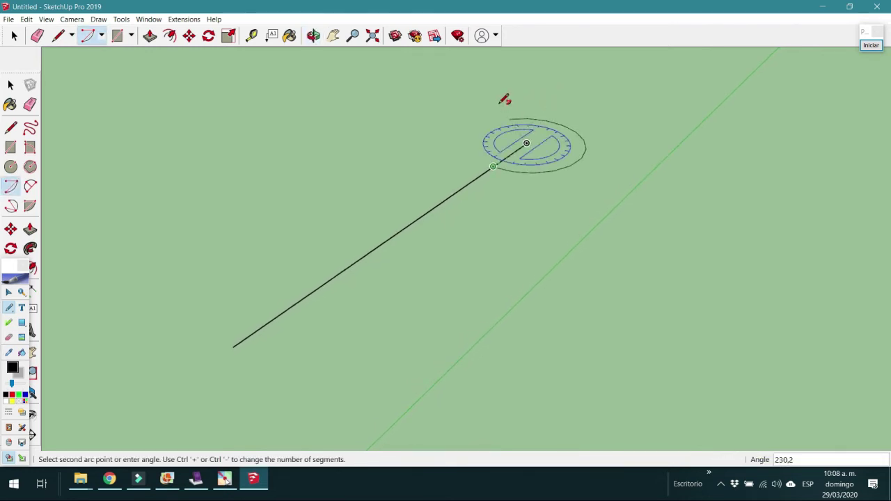
pyautogui.click(504, 100)
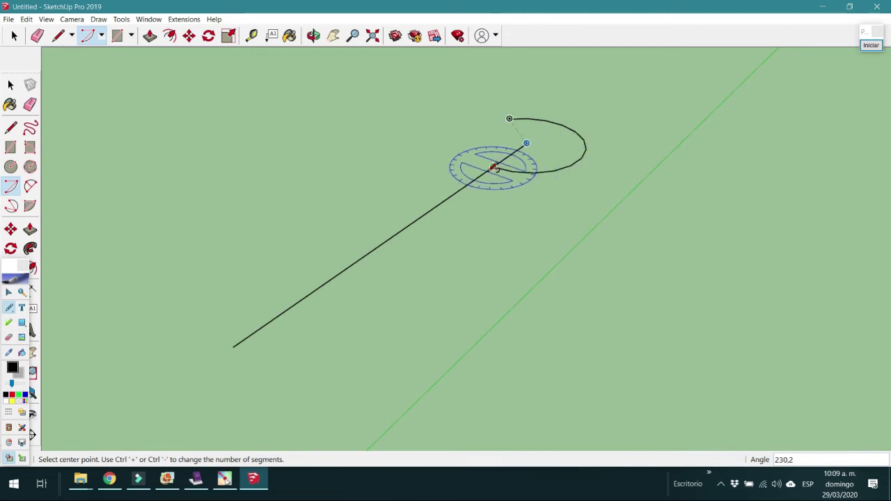
# Step: Draw a 90-degree arc centred where the first arc meets the line, using the notebook's 1.25 chord as the radius
pyautogui.scroll(3, 497, 159)
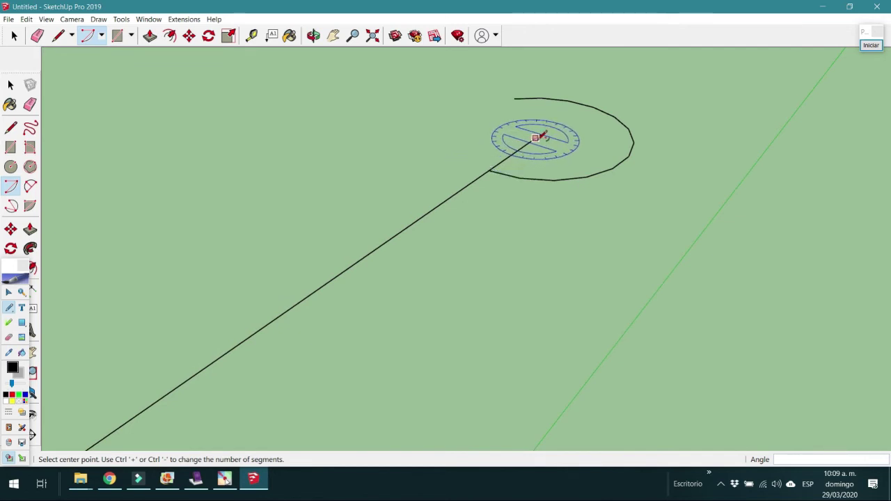
pyautogui.click(491, 171)
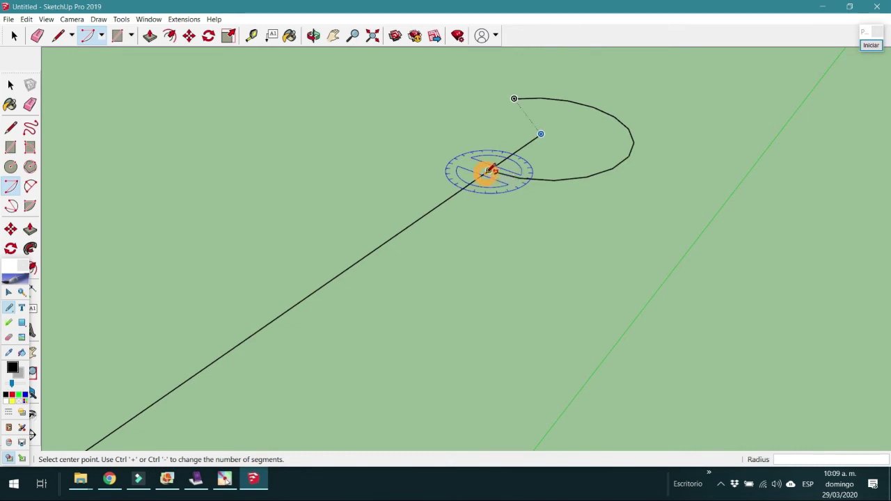
pyautogui.click(491, 171)
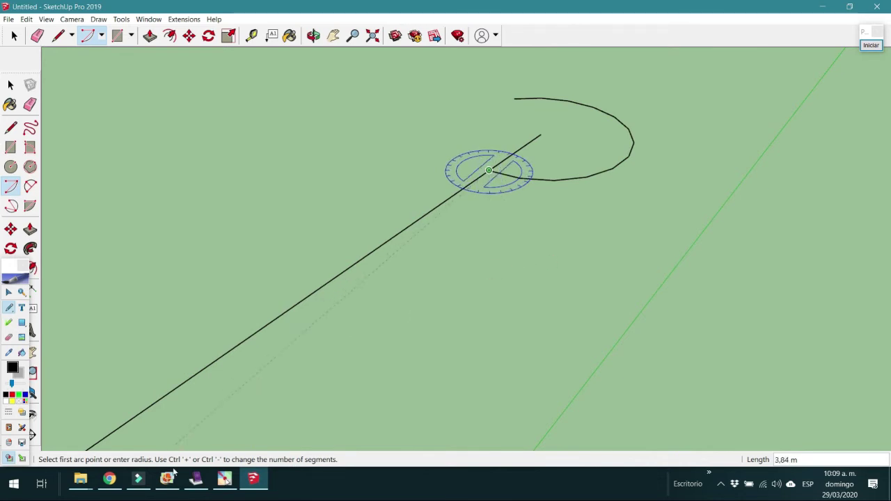
pyautogui.click(196, 480)
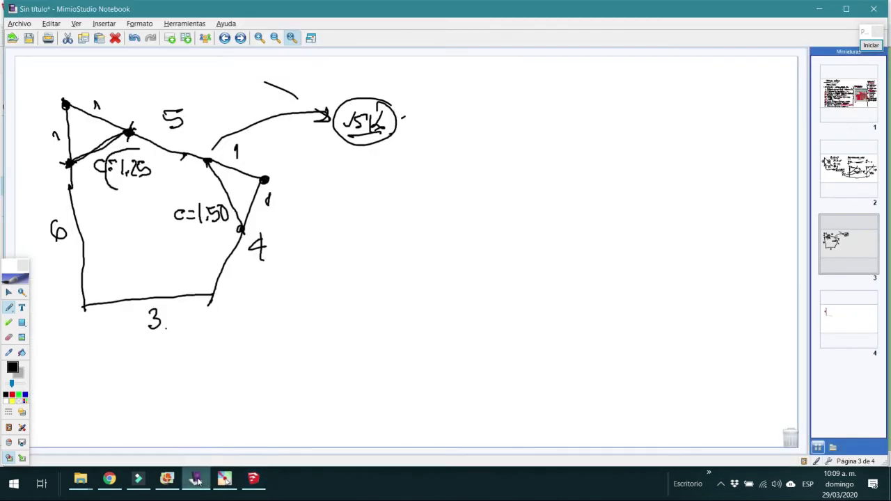
pyautogui.click(196, 479)
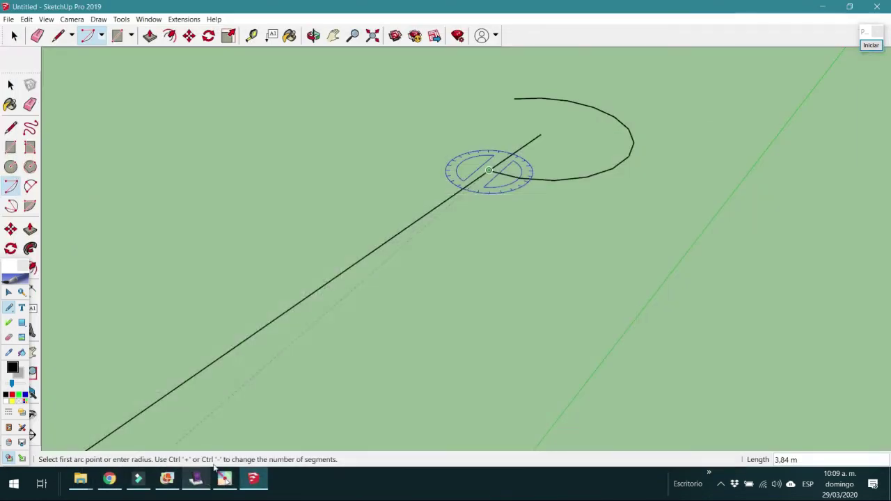
pyautogui.click(577, 225)
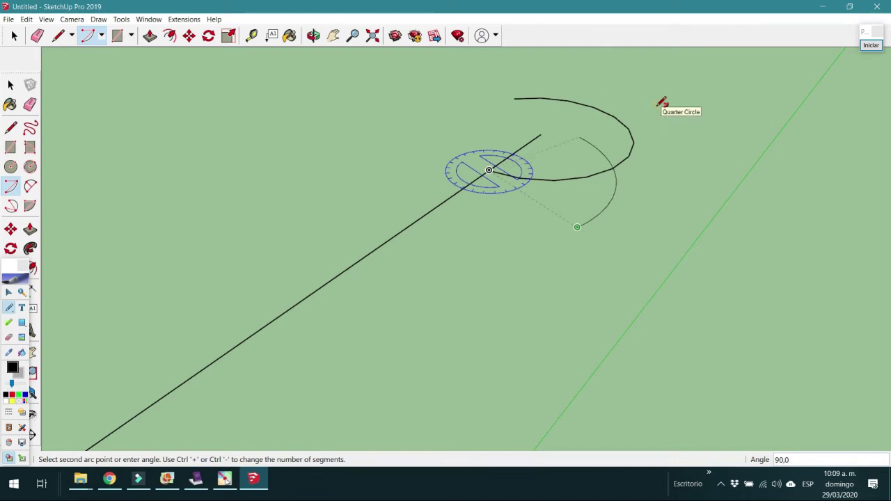
pyautogui.click(662, 103)
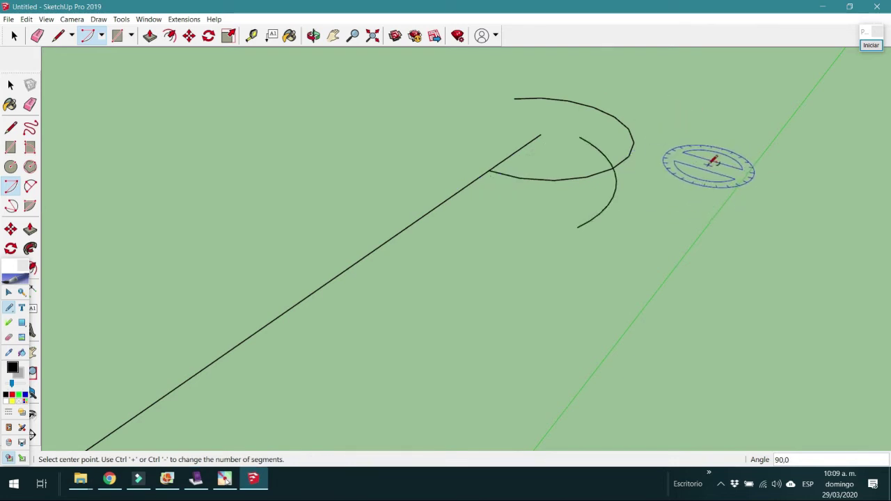
# Step: Connect the 6 m line's far end to the intersection of the two arcs with a straight line
pyautogui.scroll(3, 637, 174)
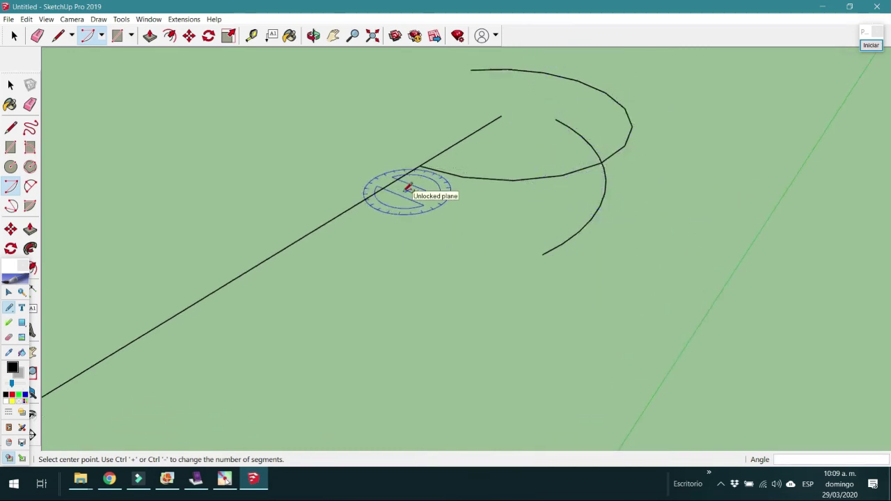
pyautogui.click(12, 129)
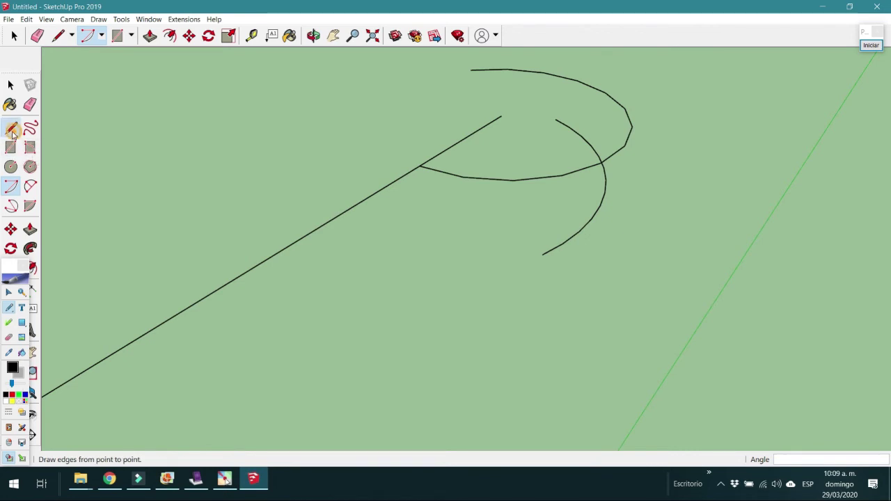
pyautogui.click(501, 115)
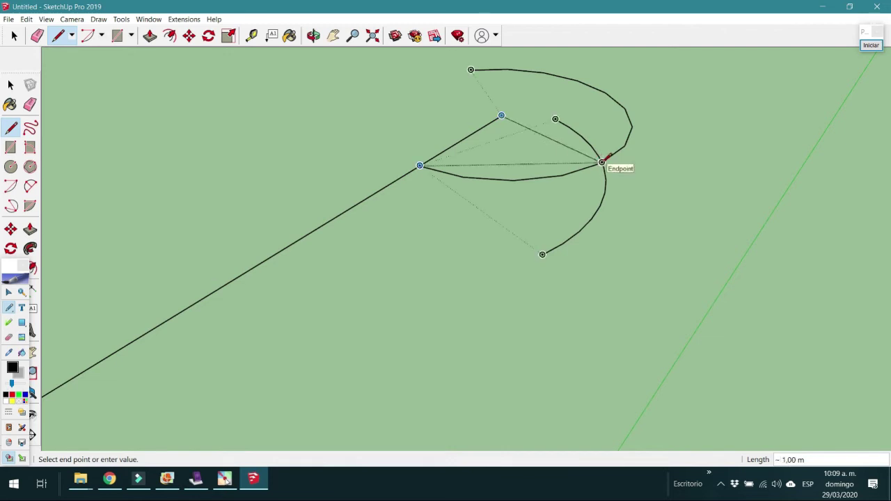
pyautogui.scroll(4, 603, 163)
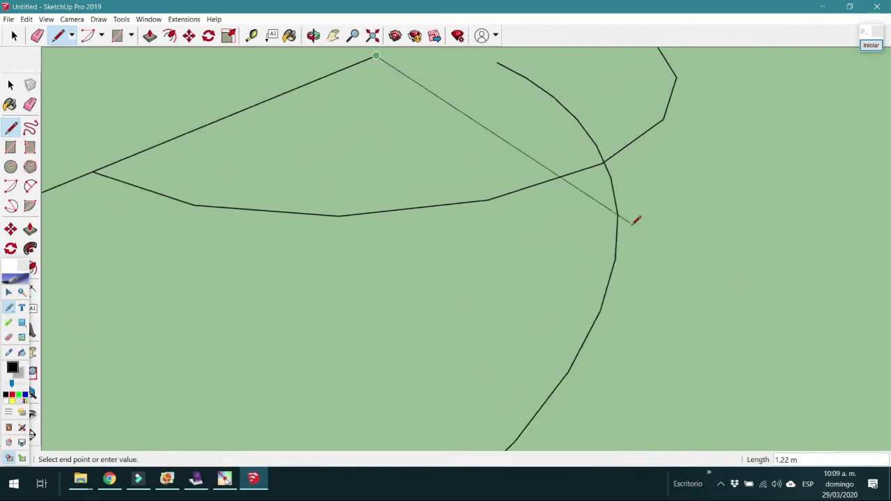
pyautogui.scroll(2, 600, 165)
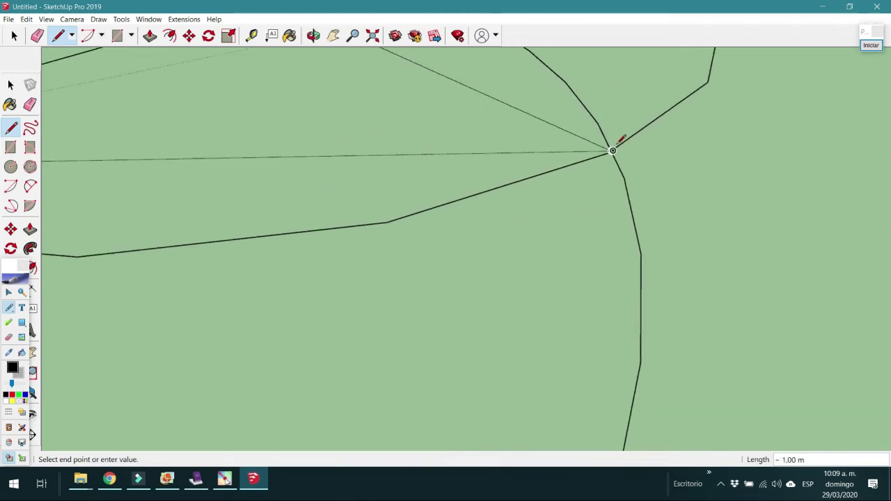
pyautogui.click(613, 150)
pyautogui.scroll(-3, 615, 154)
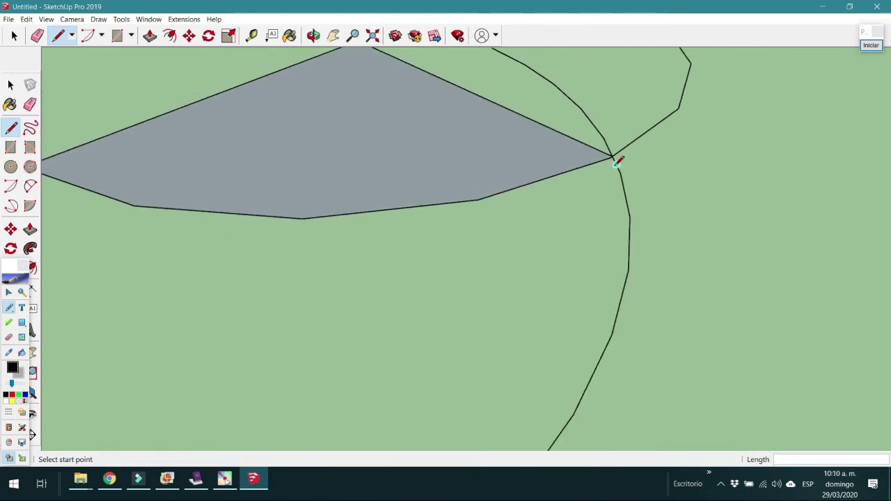
pyautogui.scroll(-2, 613, 160)
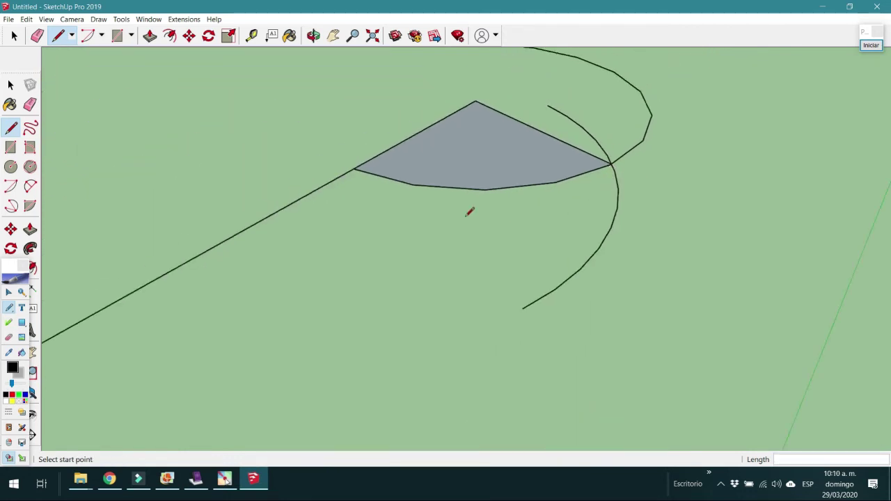
# Step: Check the next side in the MimioStudio notebook and, in SketchUp, draw a 5 m line from the 6 m line's far end along the short edge
pyautogui.scroll(-1, 471, 197)
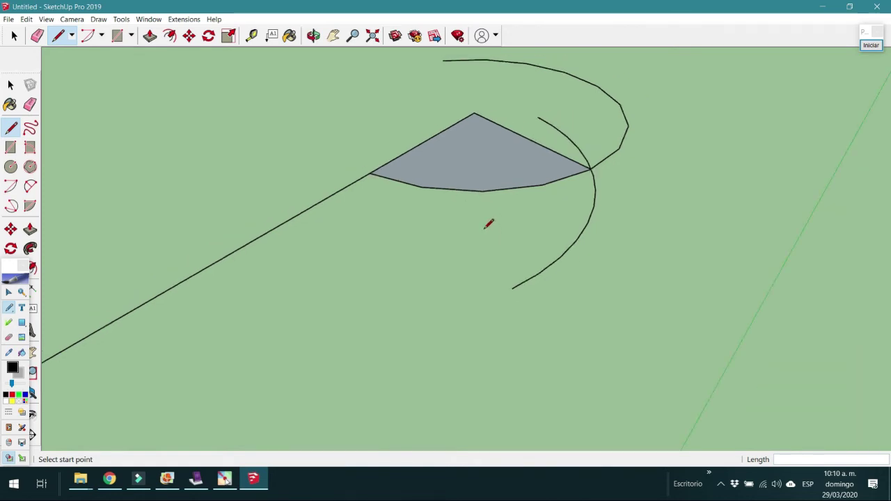
pyautogui.scroll(-2, 489, 224)
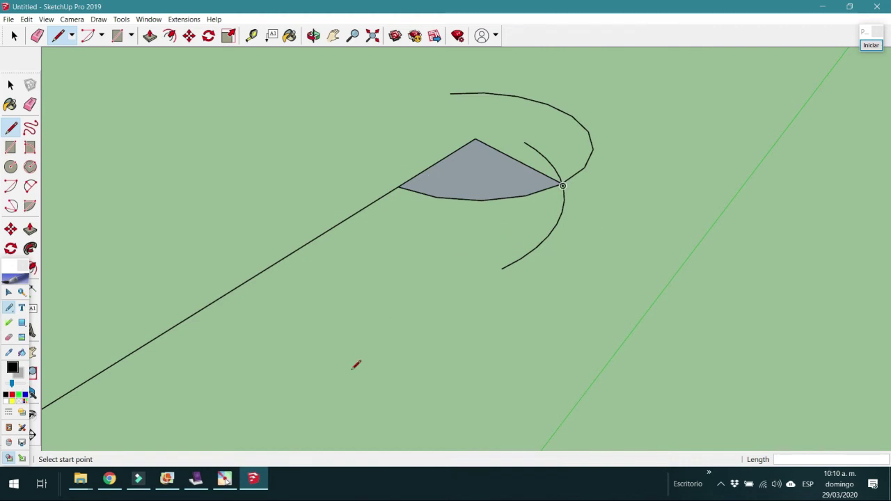
pyautogui.click(196, 479)
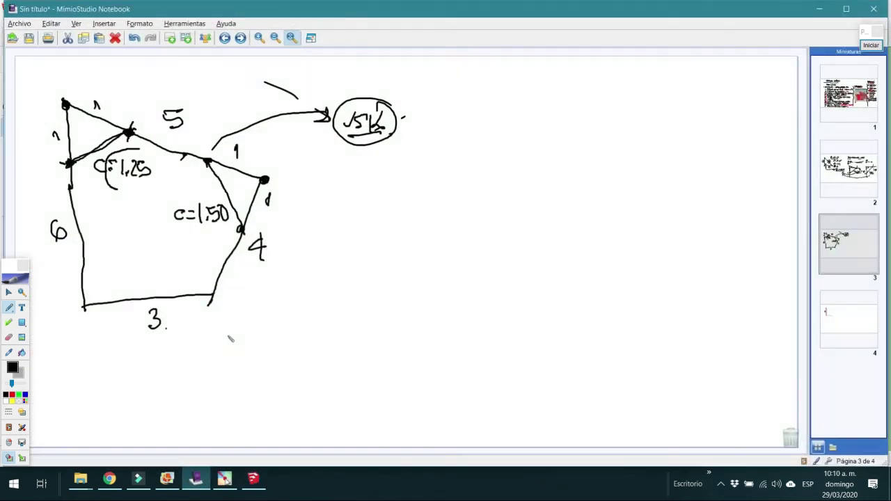
pyautogui.click(196, 478)
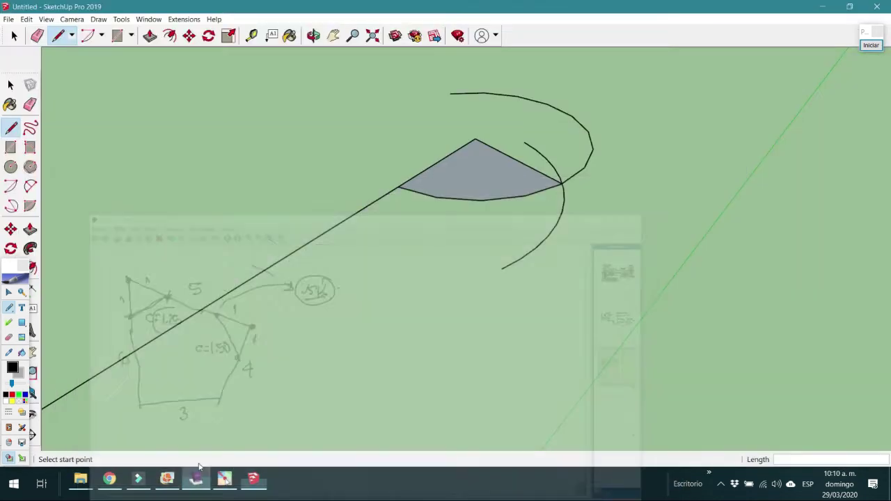
pyautogui.click(11, 129)
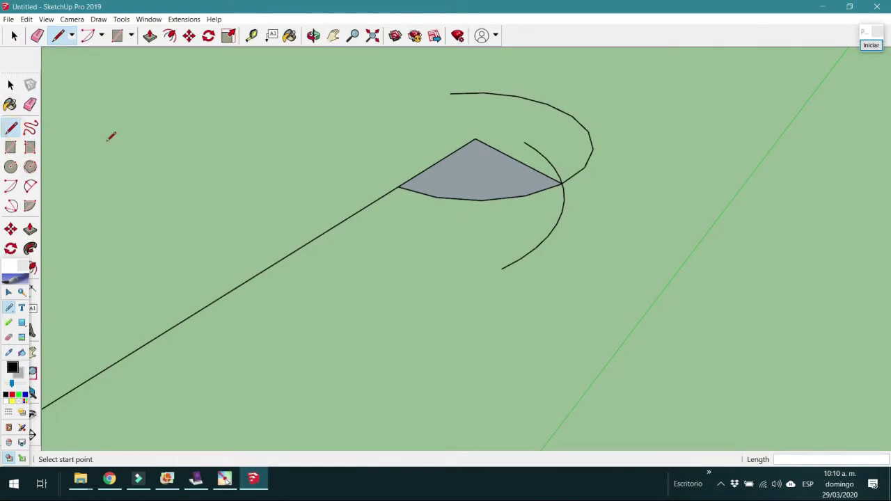
pyautogui.click(476, 139)
pyautogui.click(561, 183)
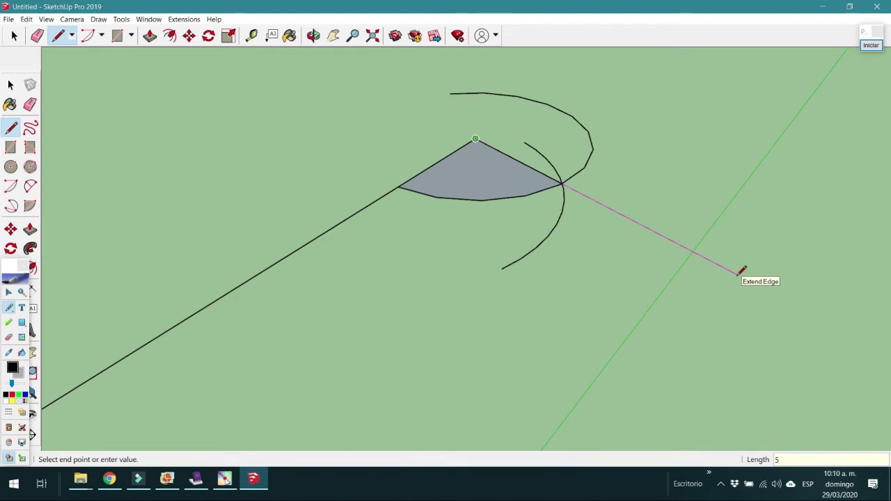
pyautogui.write('5')
pyautogui.press('Return')
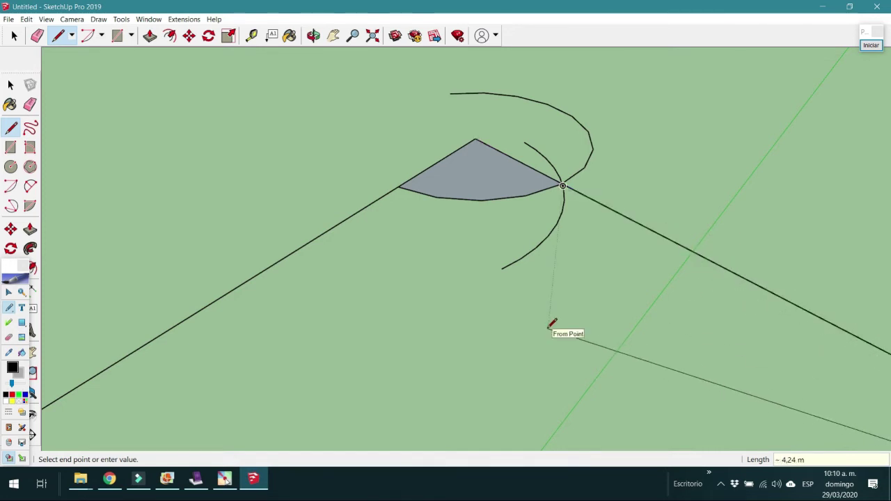
pyautogui.hotkey('ctrl', 'z')
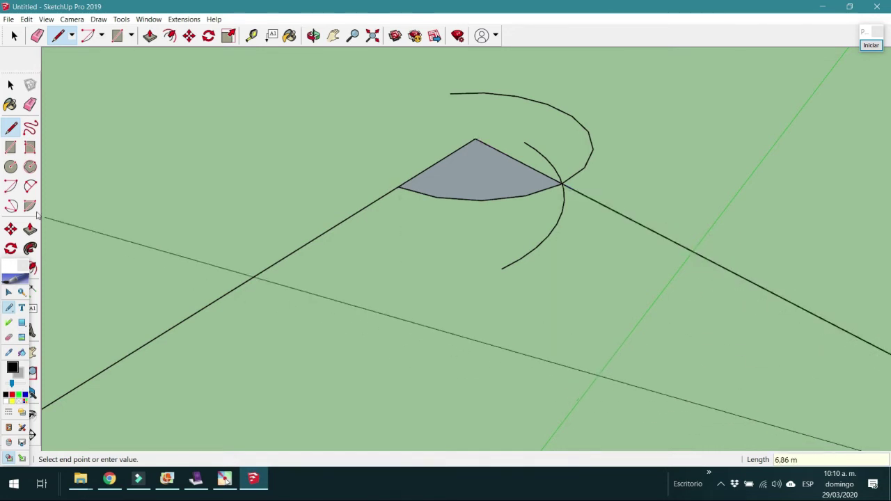
pyautogui.click(10, 84)
pyautogui.scroll(-1, 378, 202)
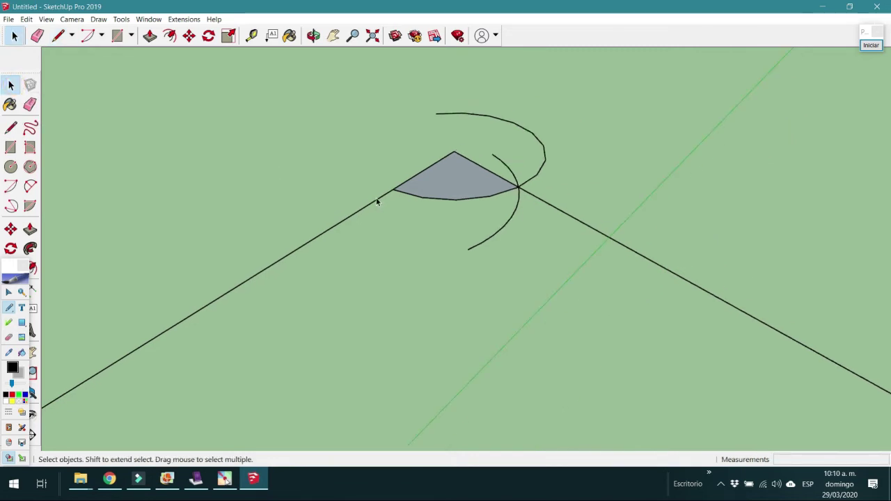
pyautogui.scroll(-1, 376, 201)
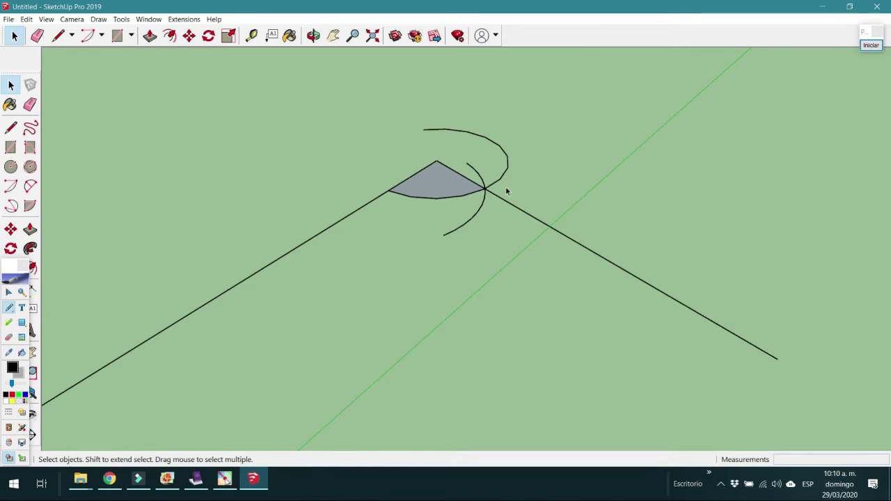
# Step: Bring the 5 m line's free end into view, examine the next corner's measurements in the MimioStudio notebook, and return to SketchUp
pyautogui.press('o')
pyautogui.press('space')
pyautogui.click(333, 35)
pyautogui.moveTo(509, 180); pyautogui.dragTo(411, 126)
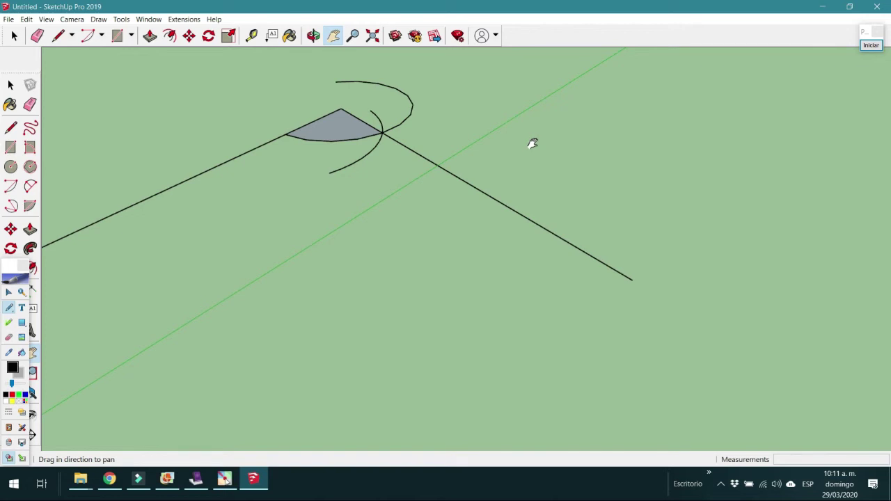
pyautogui.click(196, 479)
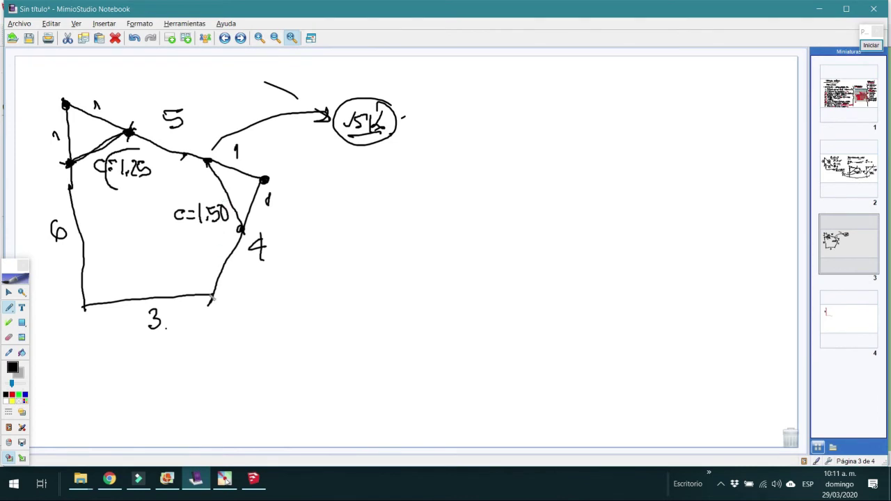
pyautogui.click(254, 488)
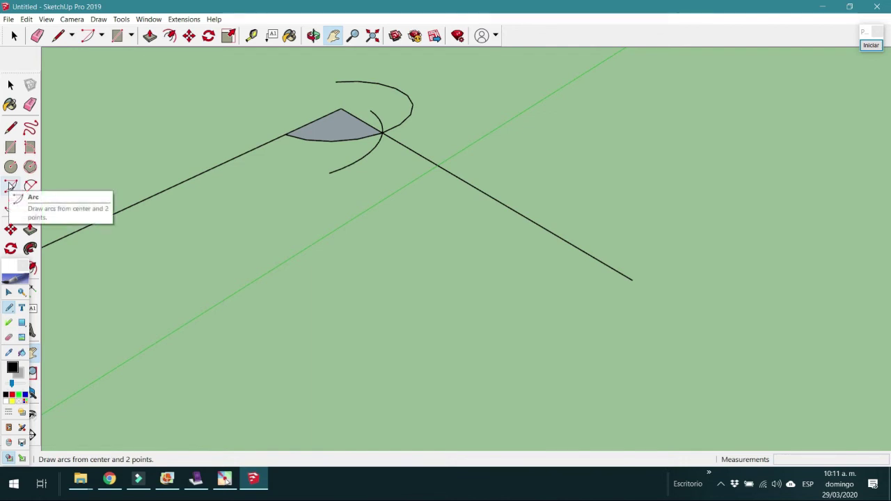
pyautogui.click(11, 185)
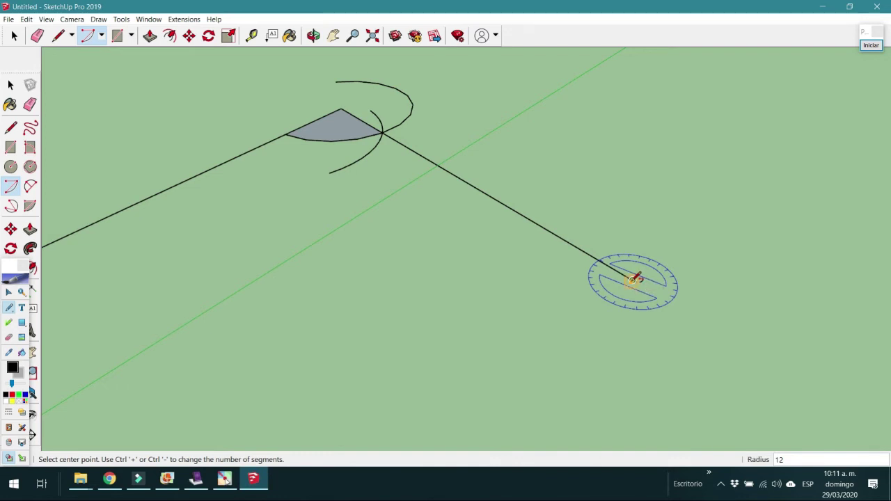
pyautogui.click(633, 279)
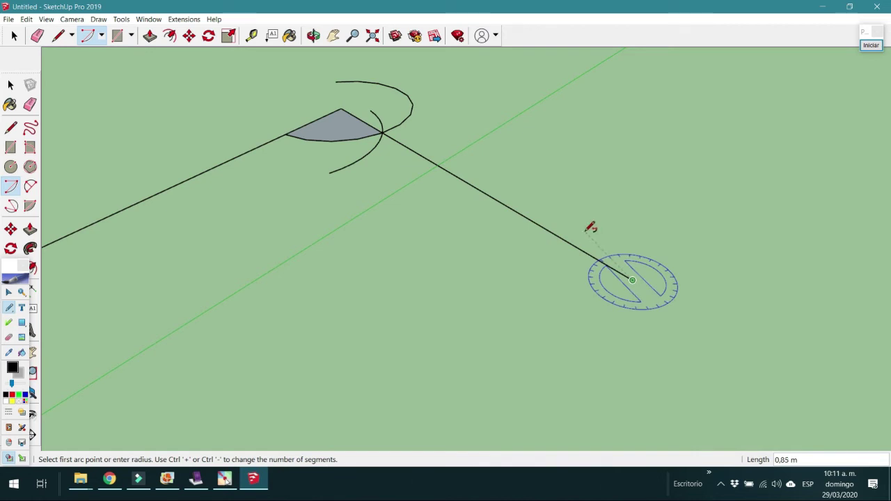
pyautogui.write('1')
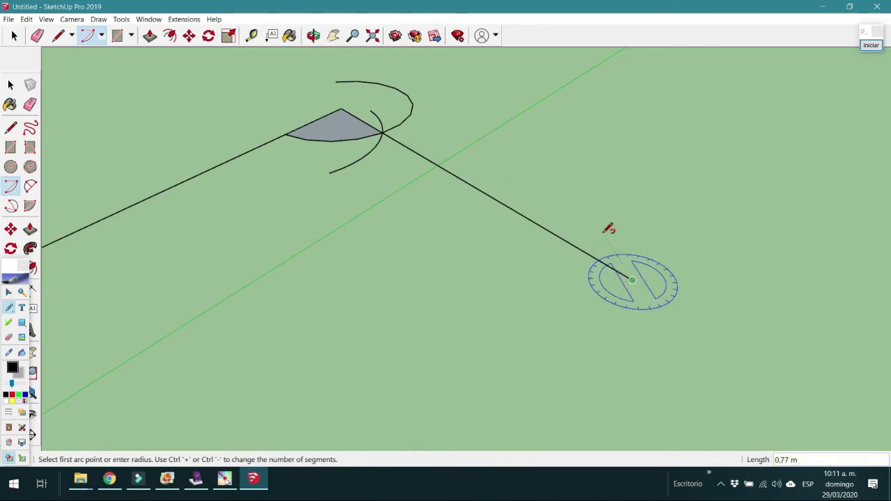
pyautogui.click(603, 233)
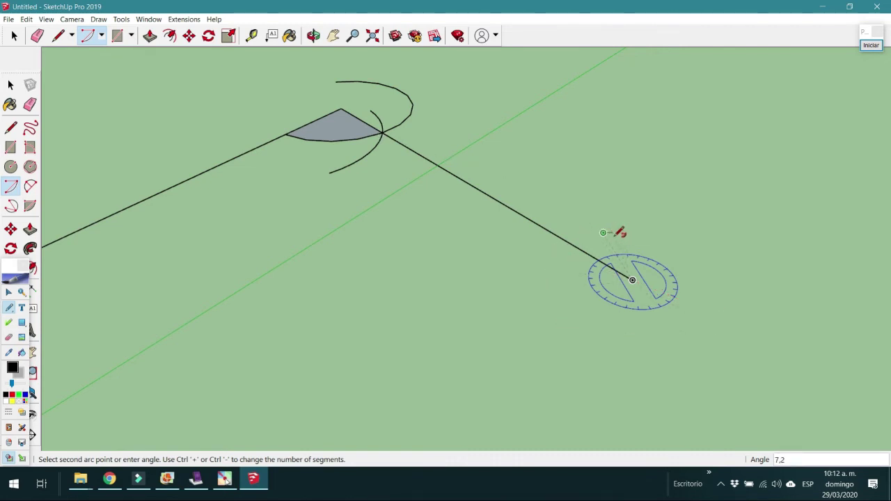
pyautogui.press('Escape')
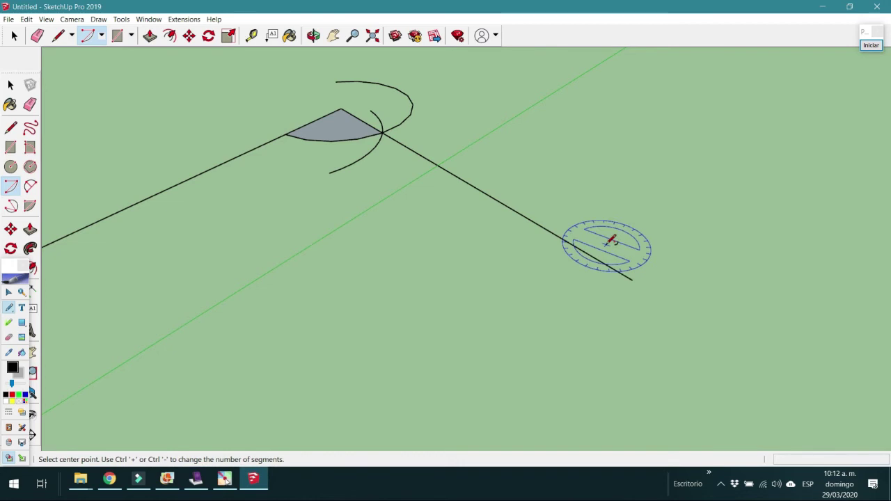
# Step: Draw a 1 m radius arc of about 285 degrees centred on the 5 m line's free end, crossing the line
pyautogui.click(632, 280)
pyautogui.write('1')
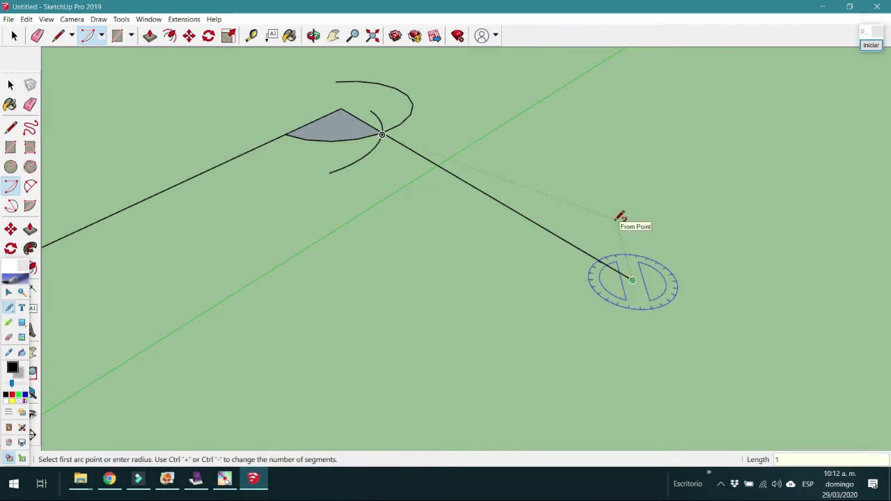
pyautogui.click(615, 220)
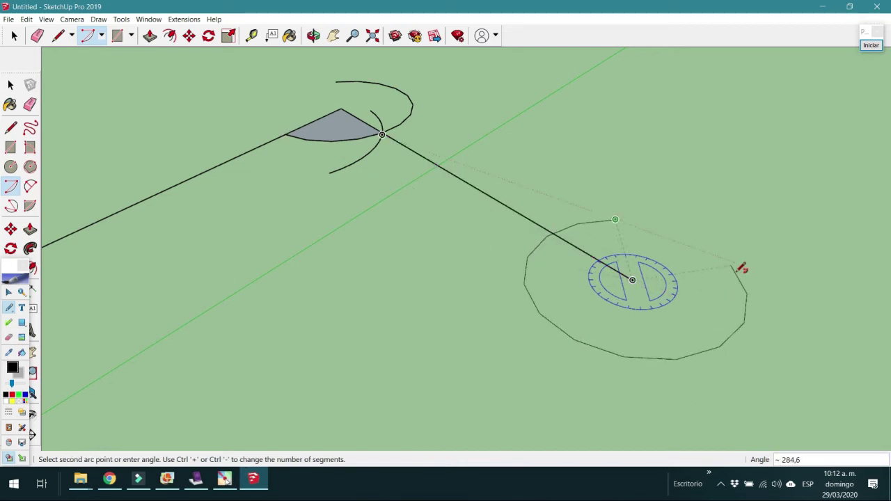
pyautogui.click(742, 268)
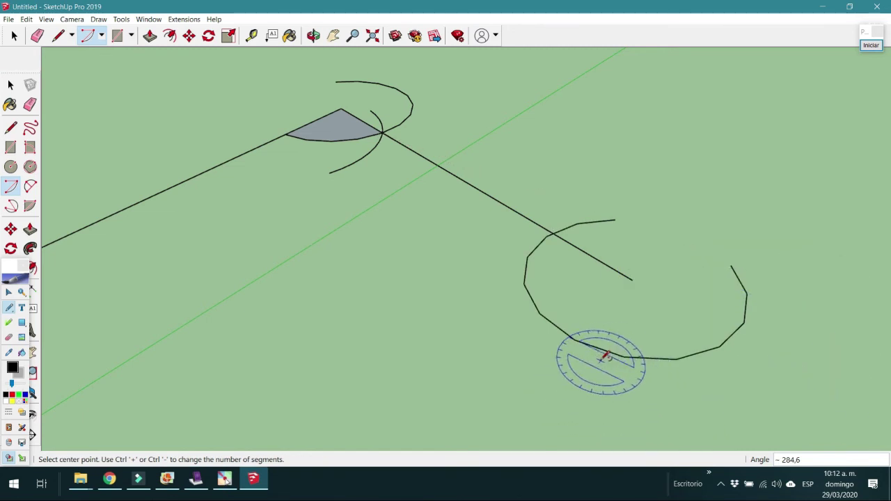
# Step: Draw an arc of about 35 degrees centred where the 1 m arc crosses the 5 m line, using the notebook's 1.50 chord as the radius
pyautogui.click(553, 233)
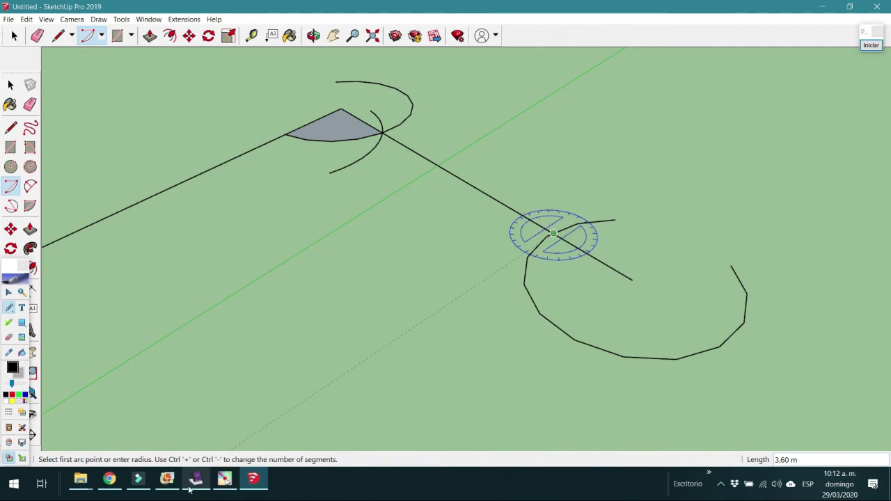
pyautogui.click(196, 481)
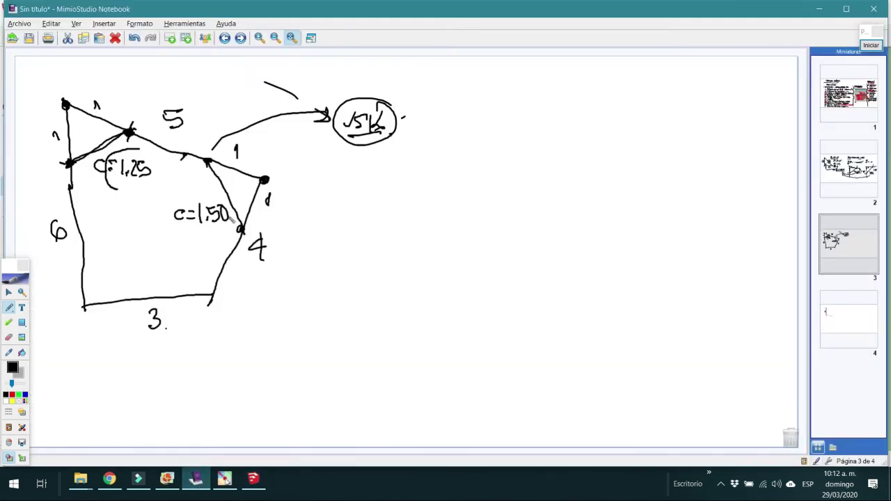
pyautogui.click(197, 481)
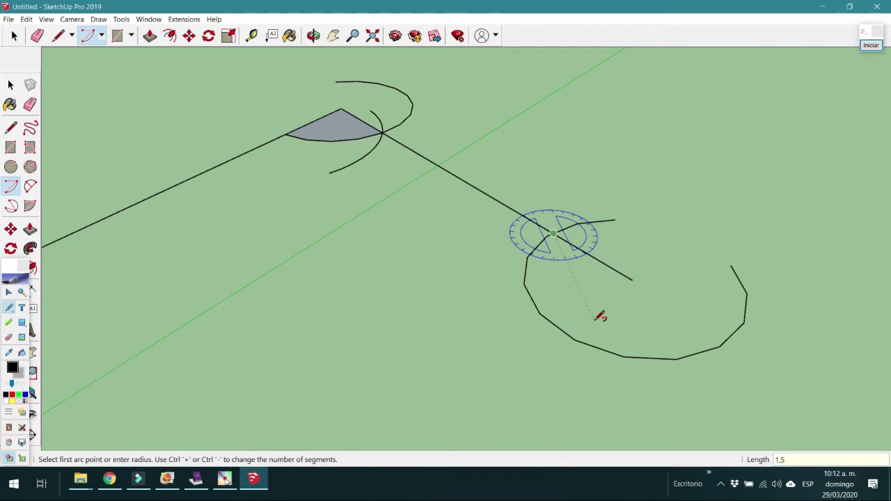
pyautogui.click(601, 317)
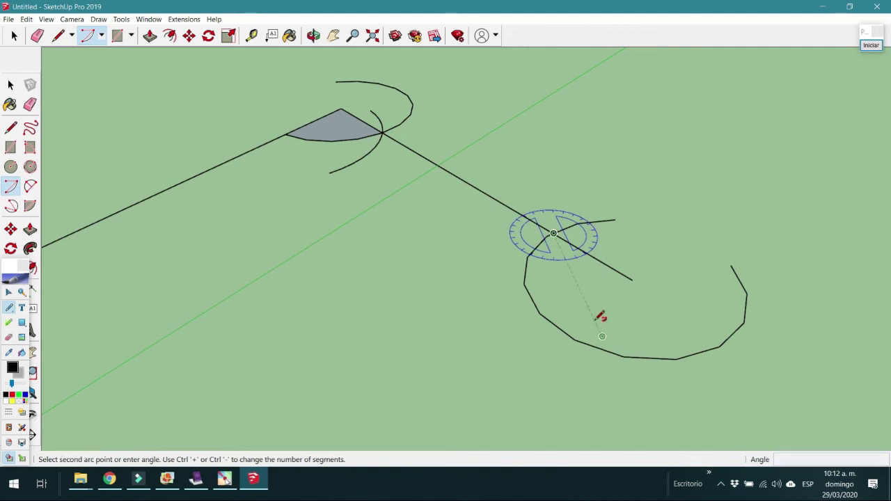
pyautogui.click(490, 339)
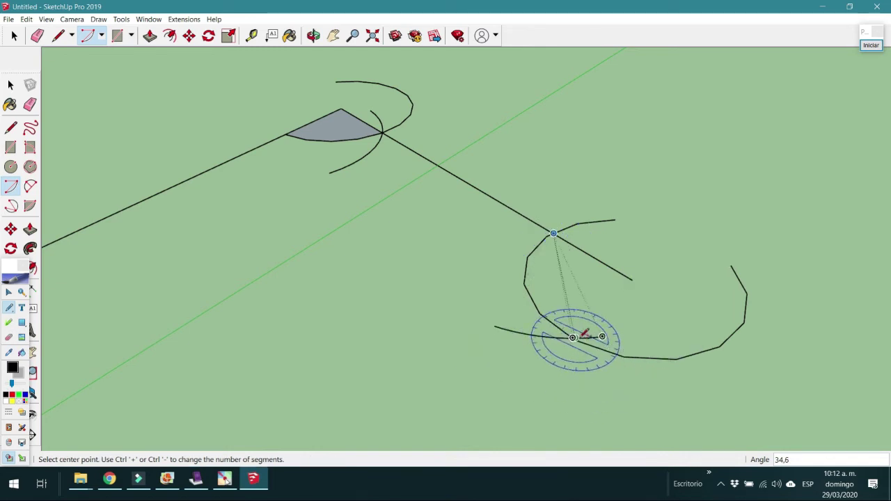
# Step: Connect the 5 m line's free end to the intersection of the two new arcs with a straight line
pyautogui.click(11, 129)
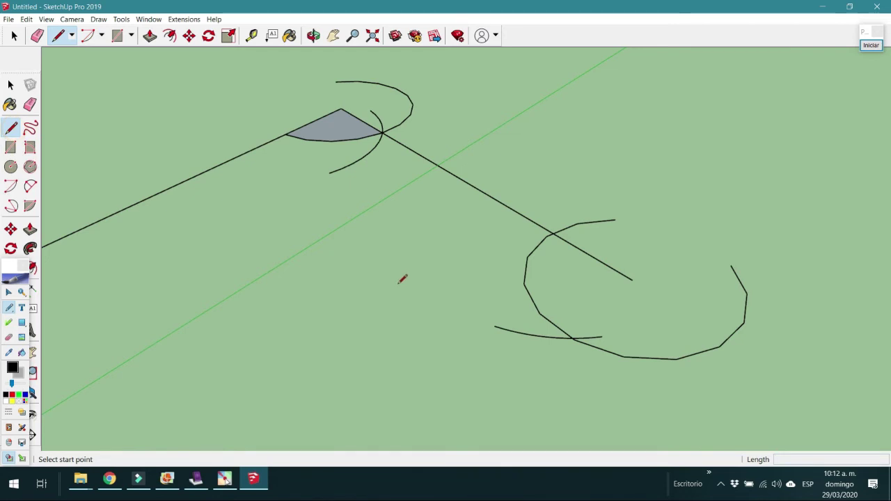
pyautogui.click(632, 280)
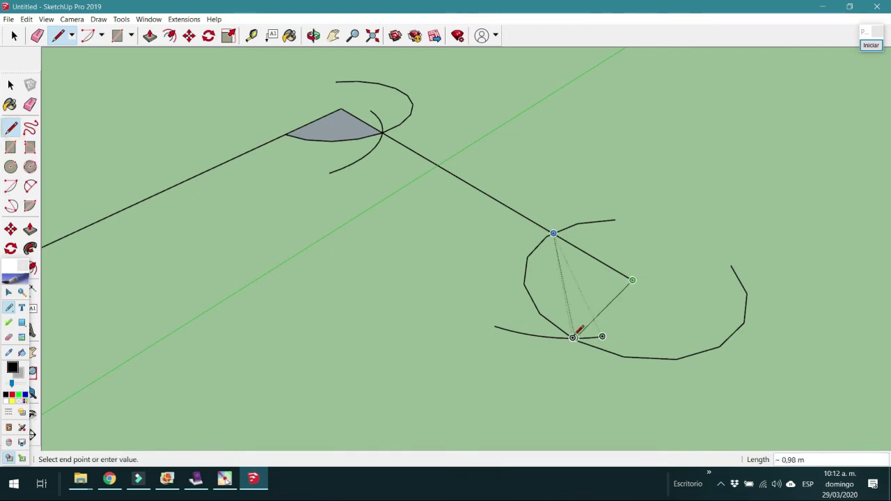
pyautogui.scroll(2, 573, 337)
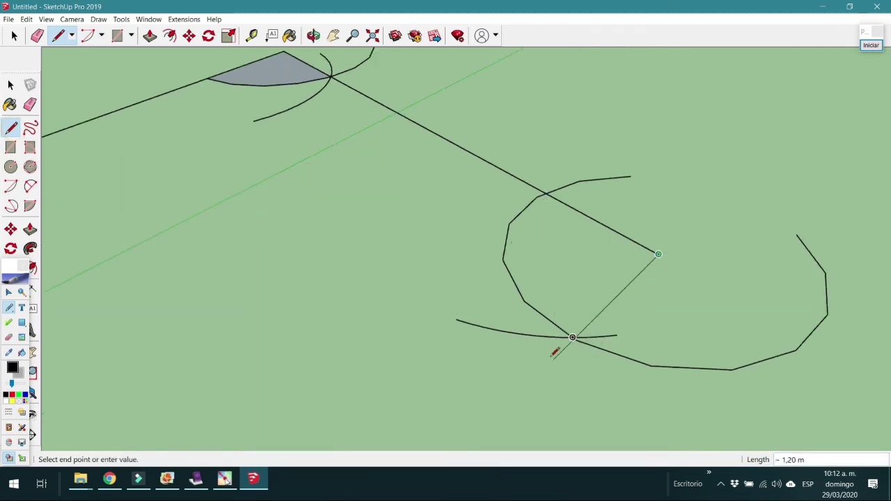
pyautogui.scroll(1, 572, 337)
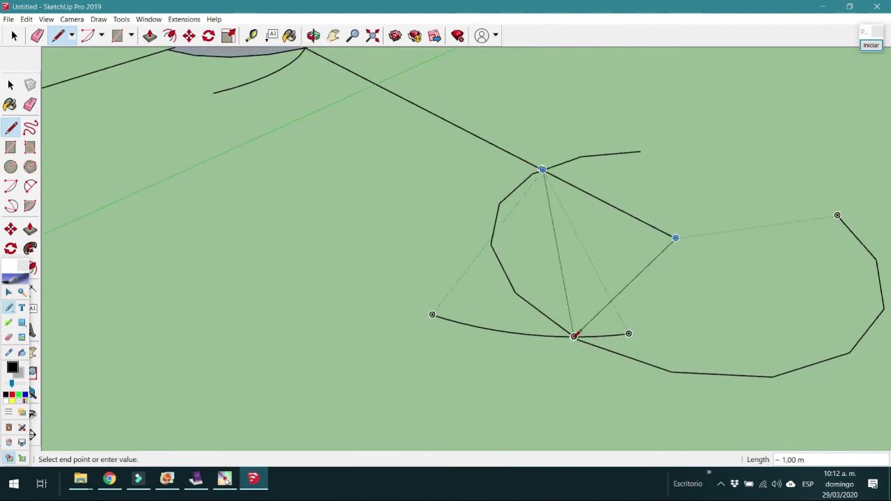
pyautogui.click(574, 337)
pyautogui.scroll(-1, 586, 287)
pyautogui.scroll(-4, 591, 293)
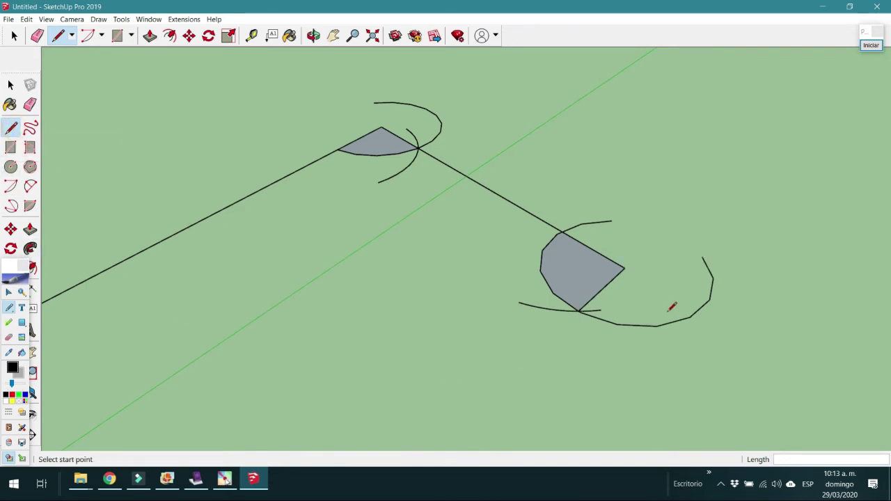
# Step: Draw a 4 m line from the 5 m line's end in the direction of the short edge through the arcs' intersection
pyautogui.click(625, 268)
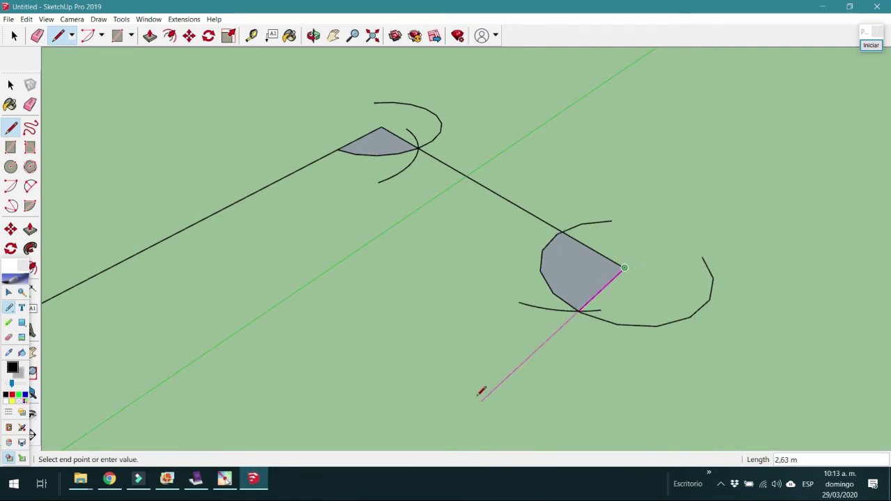
pyautogui.write('4')
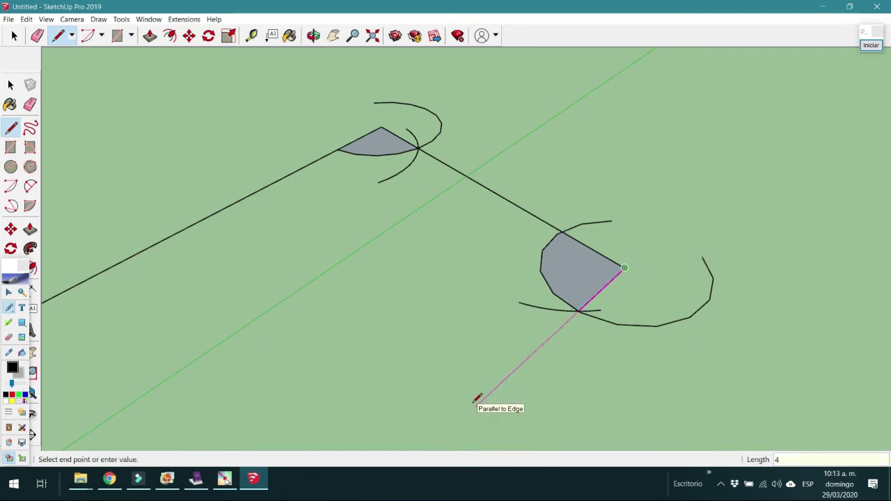
pyautogui.press('Return')
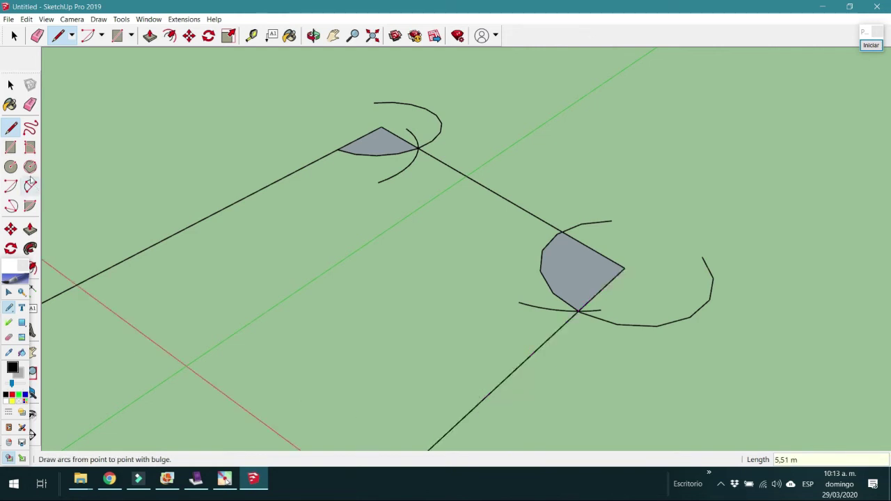
pyautogui.click(11, 85)
pyautogui.scroll(-2, 429, 249)
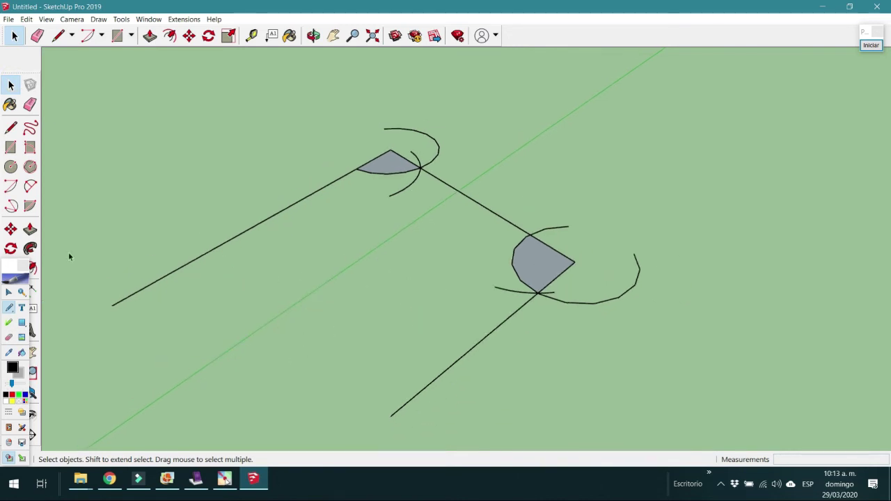
# Step: Close the outline with a straight line joining the free ends of the 6 m and 4 m edges
pyautogui.click(10, 127)
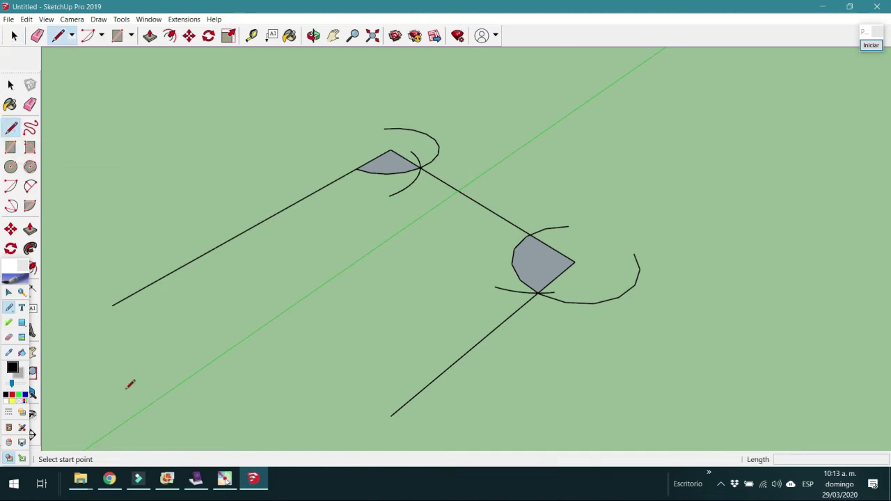
pyautogui.click(112, 306)
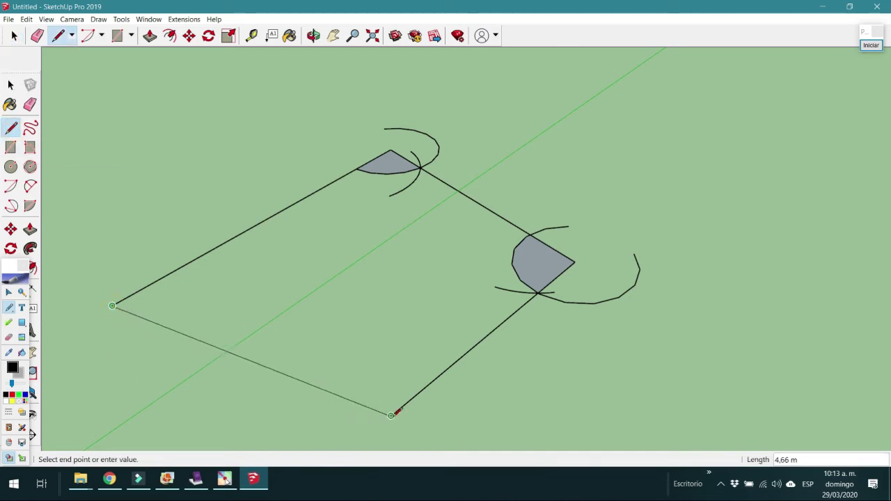
pyautogui.click(392, 415)
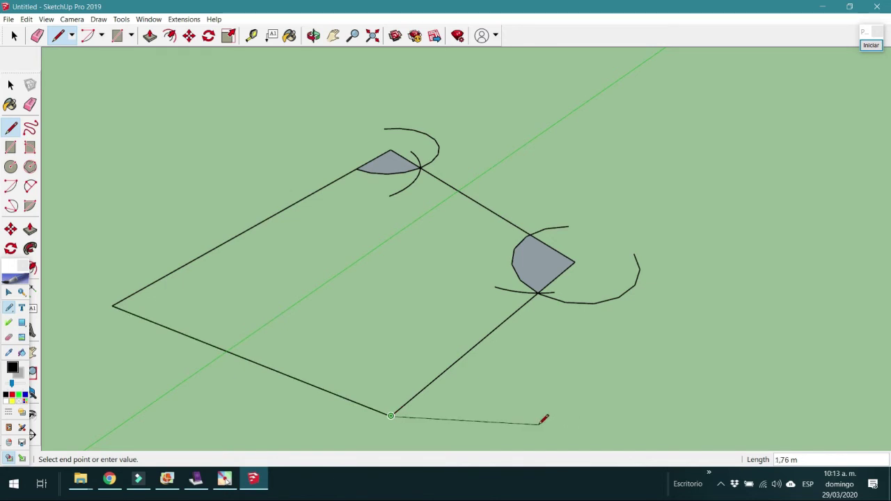
pyautogui.click(112, 306)
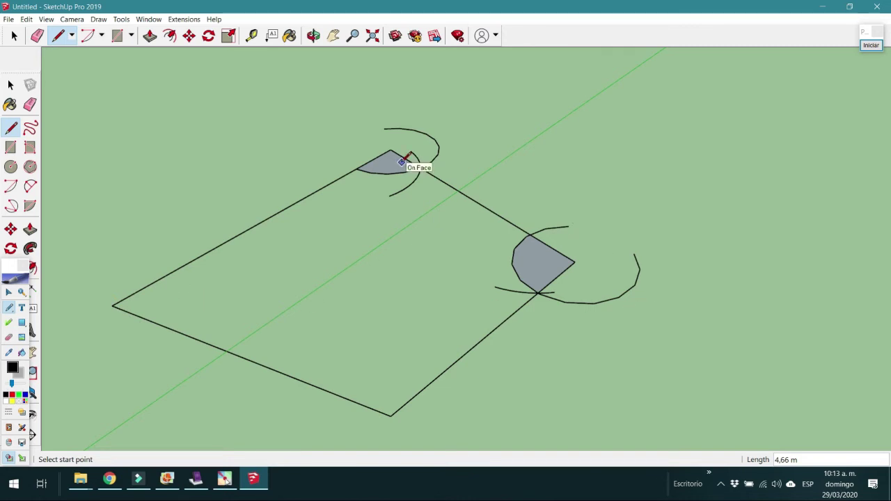
# Step: Erase the construction arcs around the corner between the 6 m and 5 m edges
pyautogui.scroll(2, 393, 152)
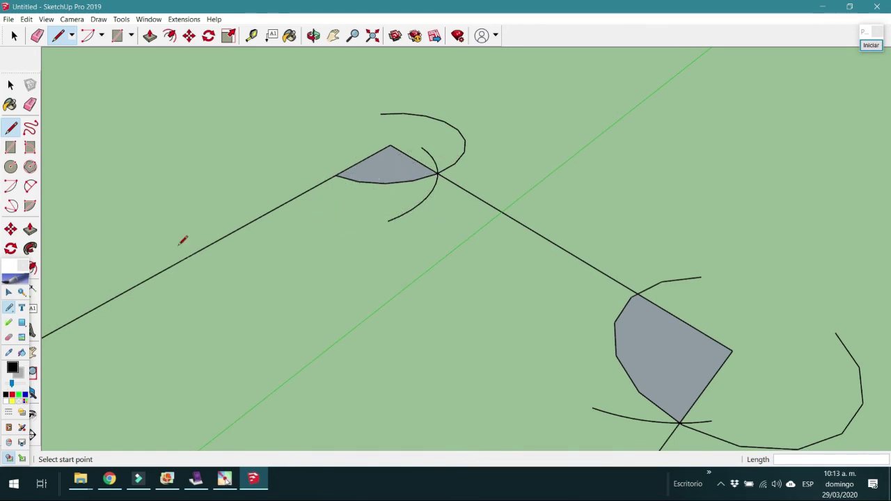
pyautogui.click(30, 104)
pyautogui.click(462, 154)
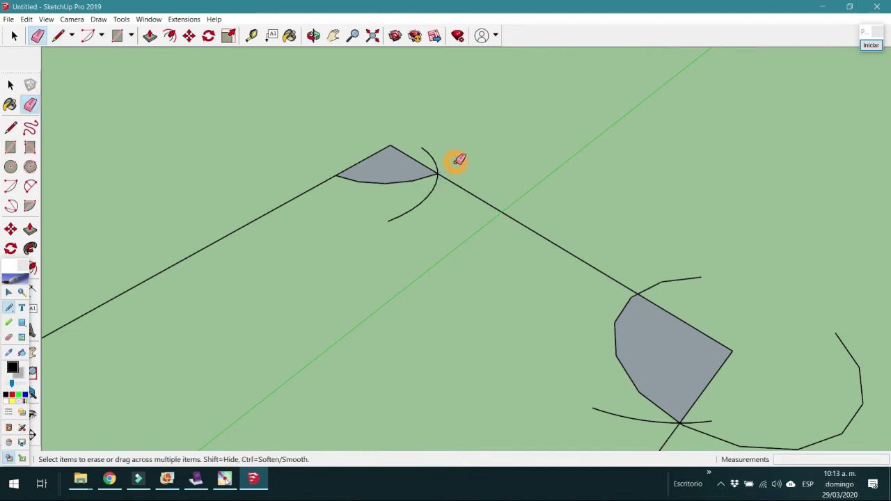
pyautogui.click(436, 163)
pyautogui.click(434, 190)
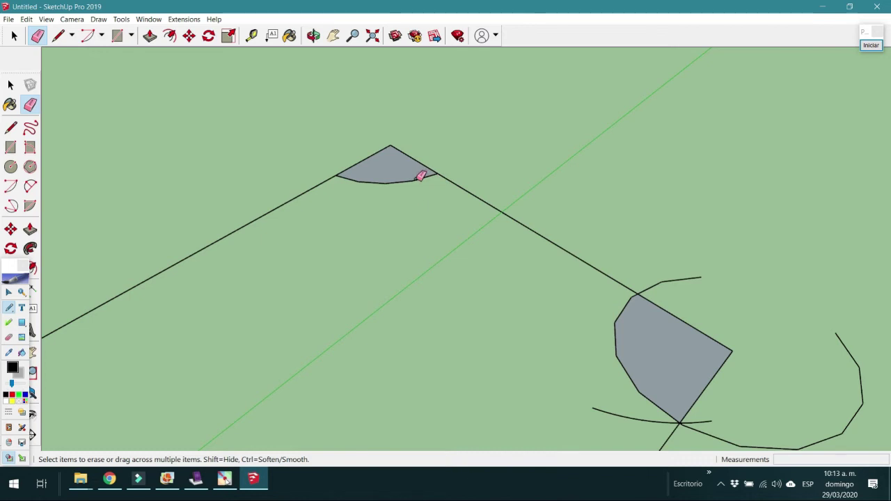
pyautogui.click(421, 176)
# Step: Erase the construction arcs around the corner between the 5 m and 4 m edges, keeping only the outline's straight edges
pyautogui.click(623, 357)
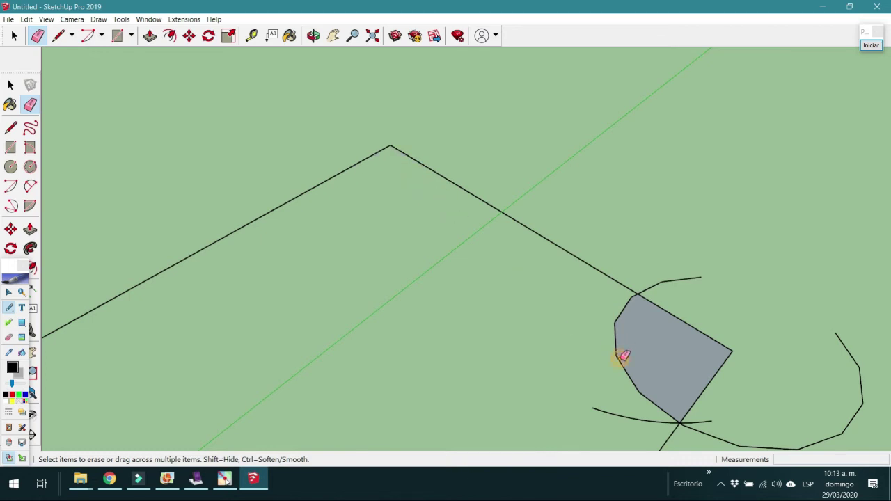
pyautogui.click(627, 362)
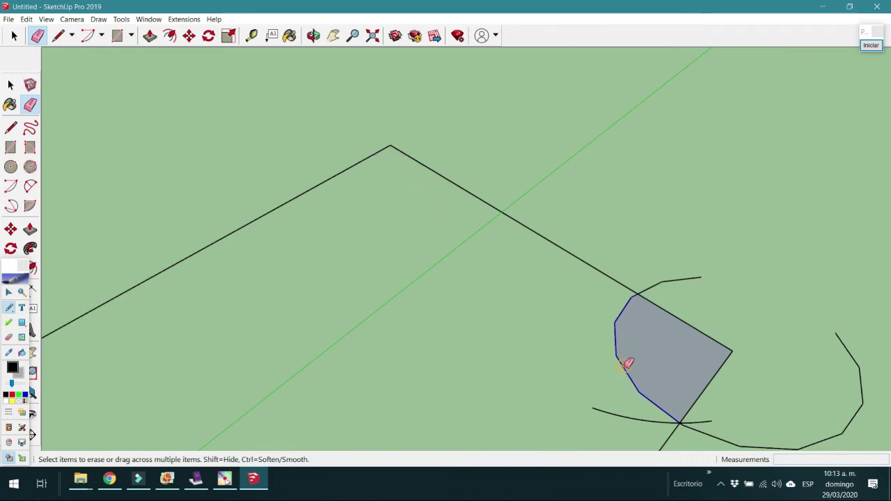
pyautogui.click(652, 418)
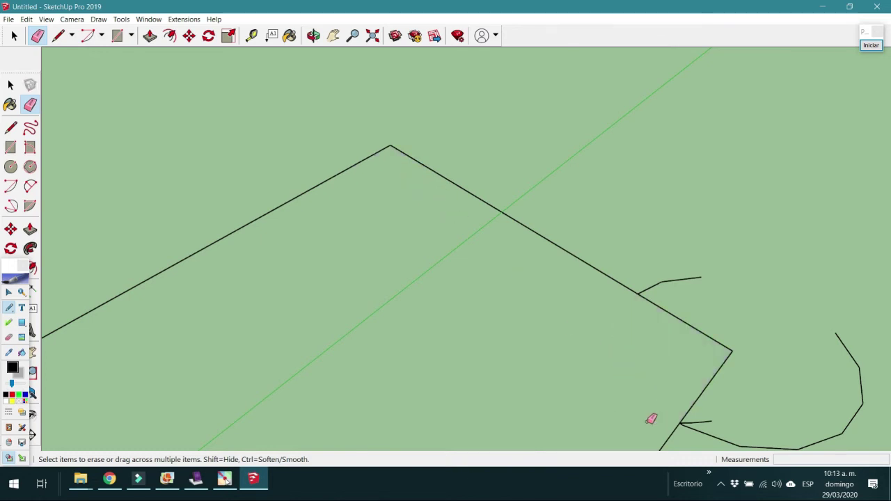
pyautogui.moveTo(697, 427); pyautogui.dragTo(701, 419)
pyautogui.click(700, 420)
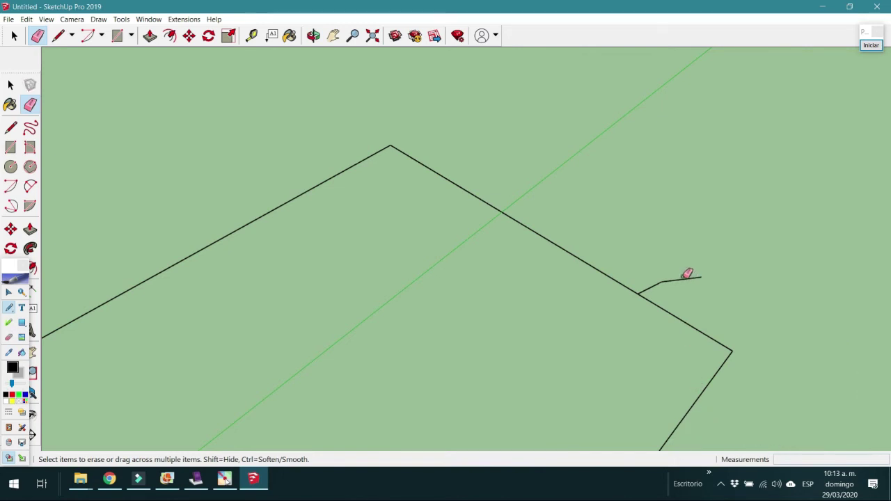
pyautogui.click(685, 277)
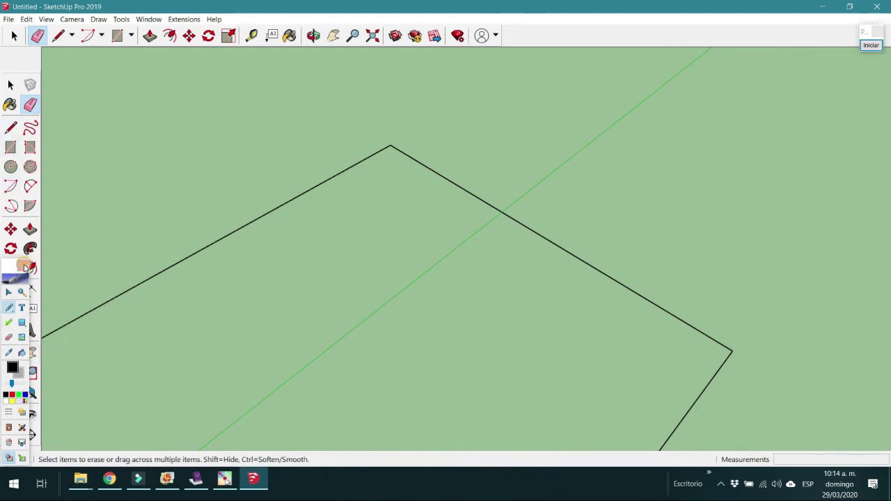
# Step: Measure the angle between the 6 m and 5 m edges with the Protractor, using the 6 m edge as baseline
pyautogui.click(23, 267)
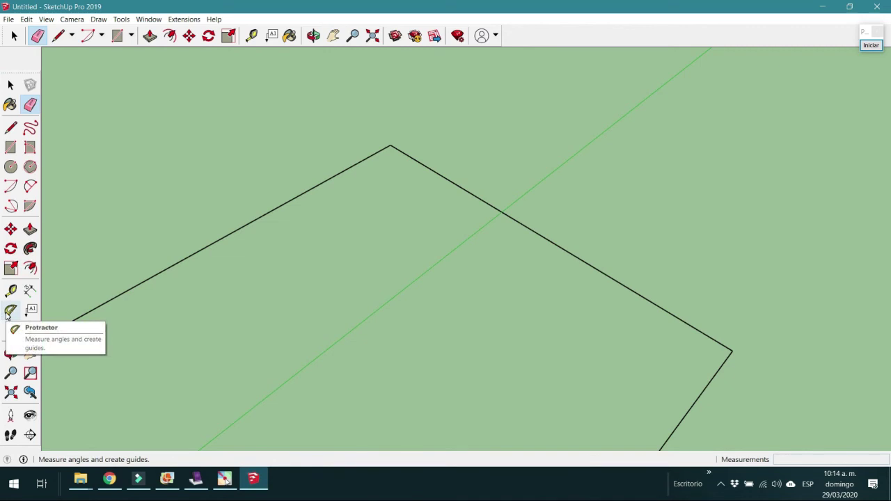
pyautogui.click(10, 312)
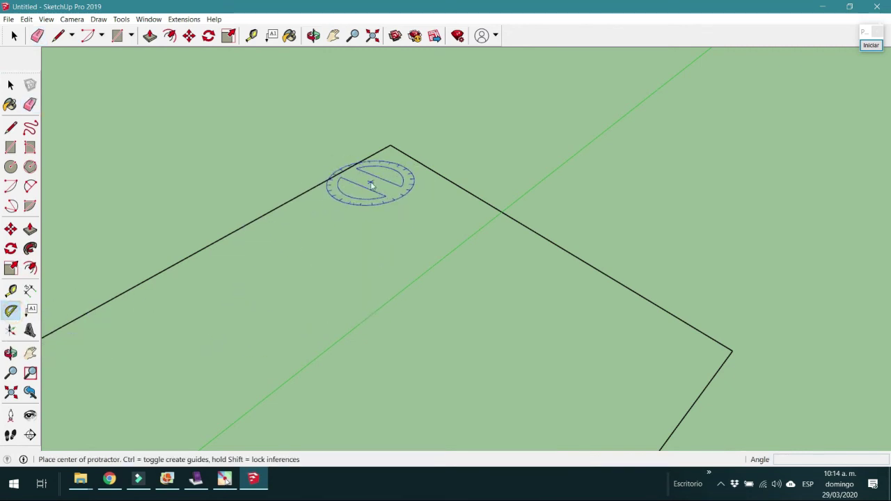
pyautogui.click(391, 146)
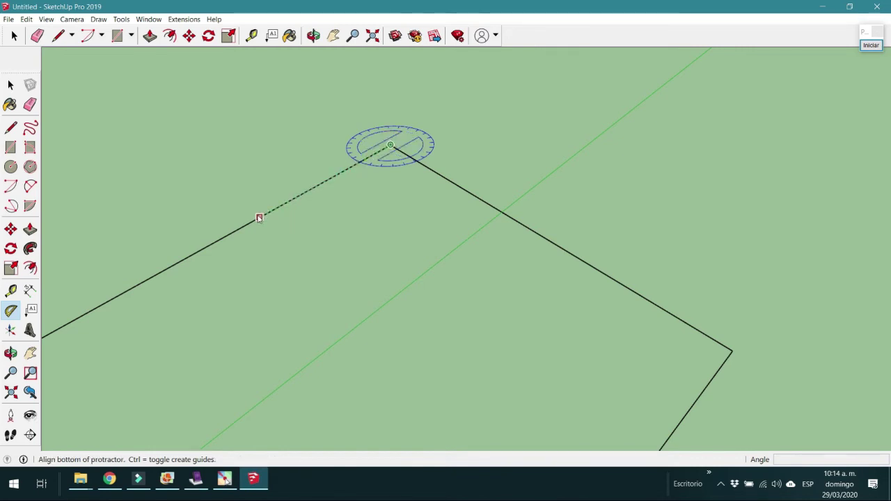
pyautogui.click(259, 216)
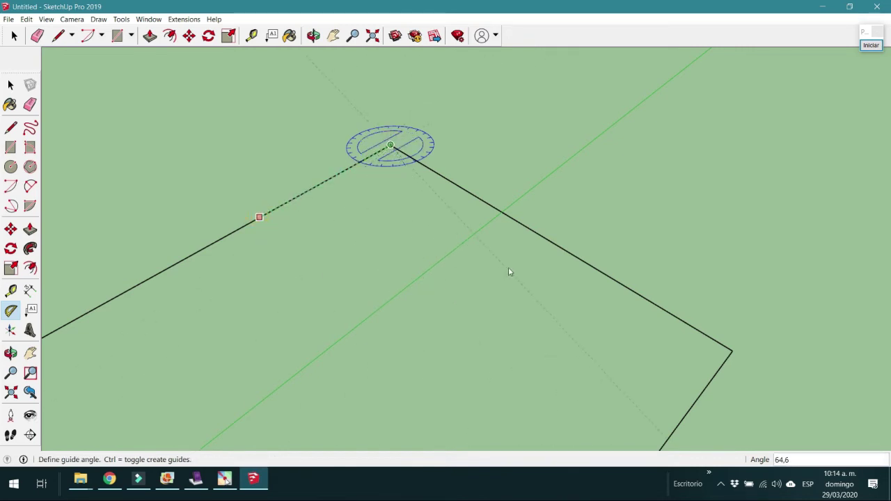
pyautogui.click(536, 234)
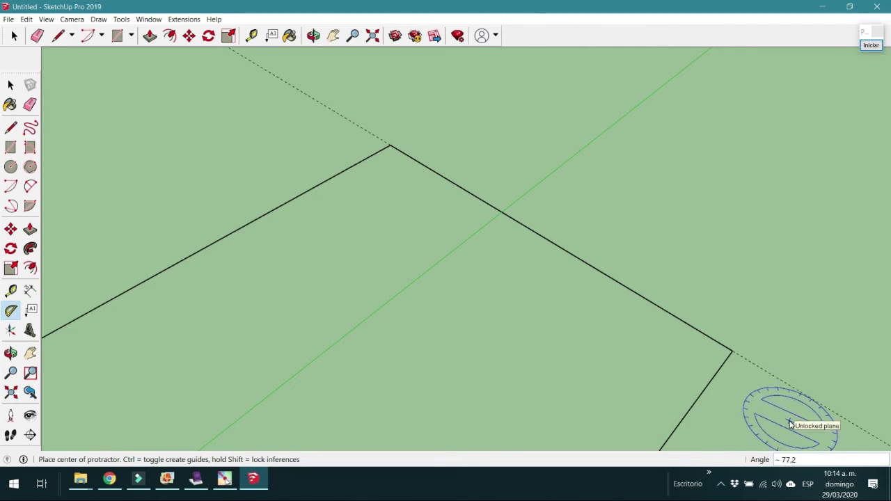
# Step: Measure the angle between the 5 m and 4 m edges with the Protractor, using the 5 m edge as baseline
pyautogui.click(733, 353)
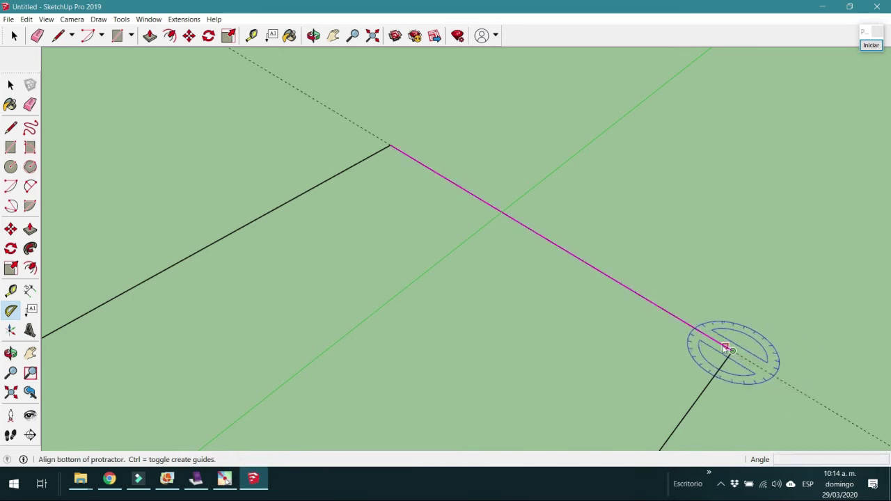
pyautogui.click(635, 294)
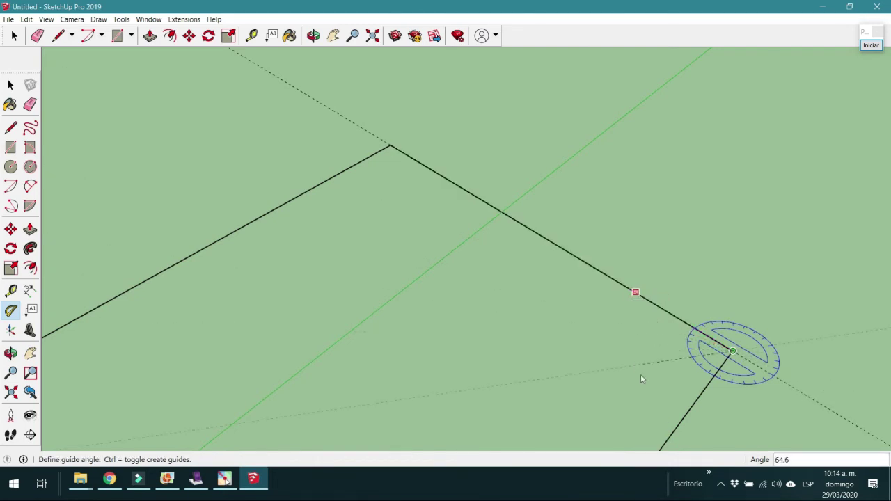
pyautogui.click(684, 421)
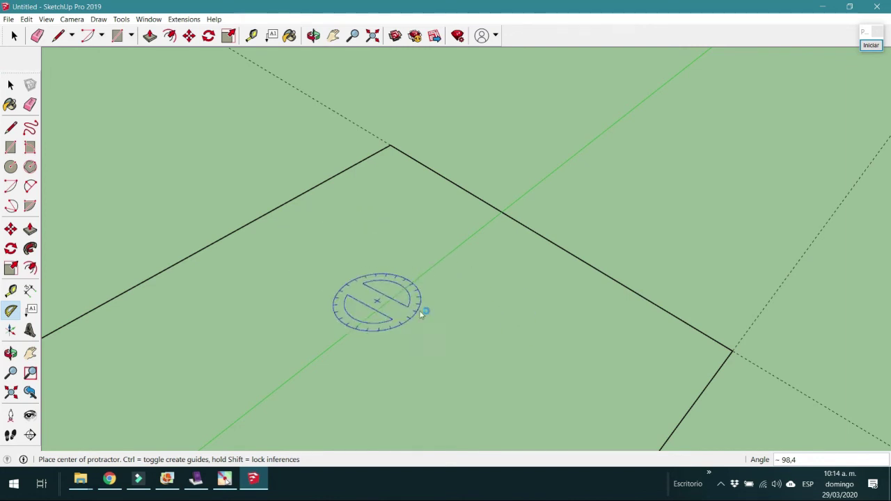
pyautogui.scroll(-2, 342, 273)
pyautogui.scroll(-3, 340, 273)
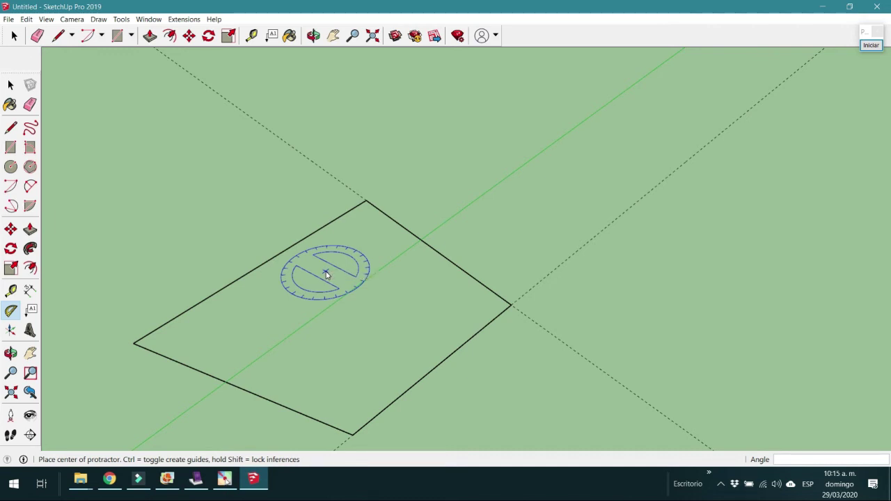
# Step: In MimioStudio Notebook, handwrite and underline "PITÁGORAS" beside the H² = a² + b² formula on page 2, and return to SketchUp
pyautogui.click(10, 85)
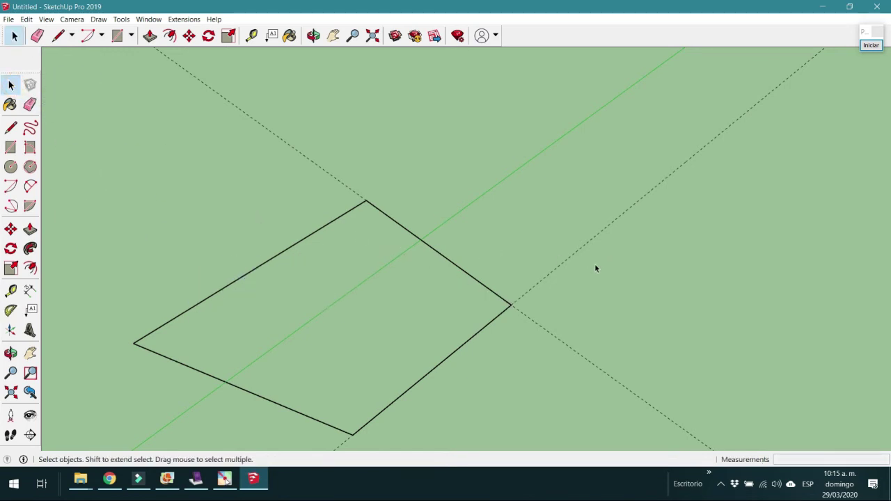
pyautogui.click(195, 478)
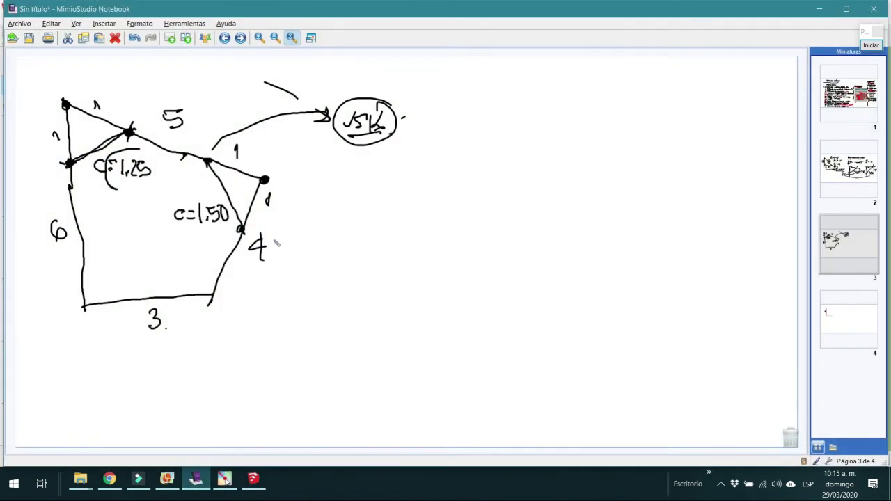
pyautogui.click(851, 165)
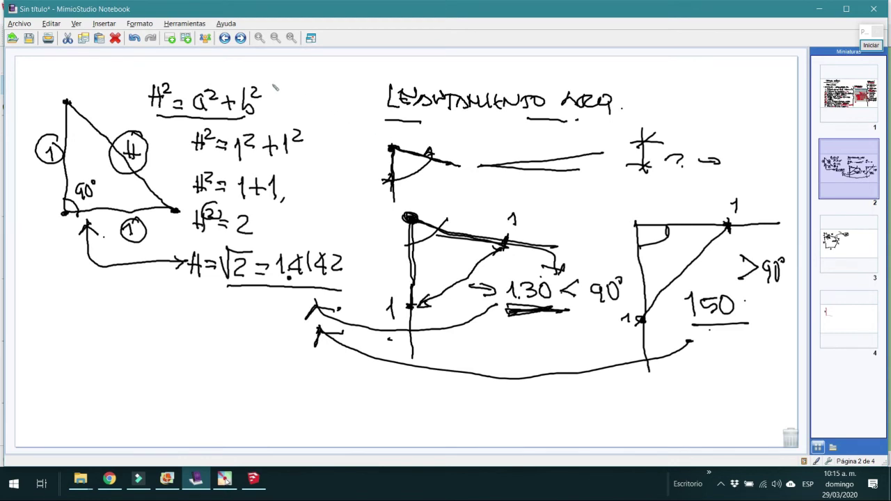
pyautogui.moveTo(275, 87)
pyautogui.mouseDown()
pyautogui.moveTo(304, 97)
pyautogui.moveTo(315, 92)
pyautogui.moveTo(316, 103)
pyautogui.moveTo(333, 92)
pyautogui.moveTo(354, 101)
pyautogui.mouseUp()
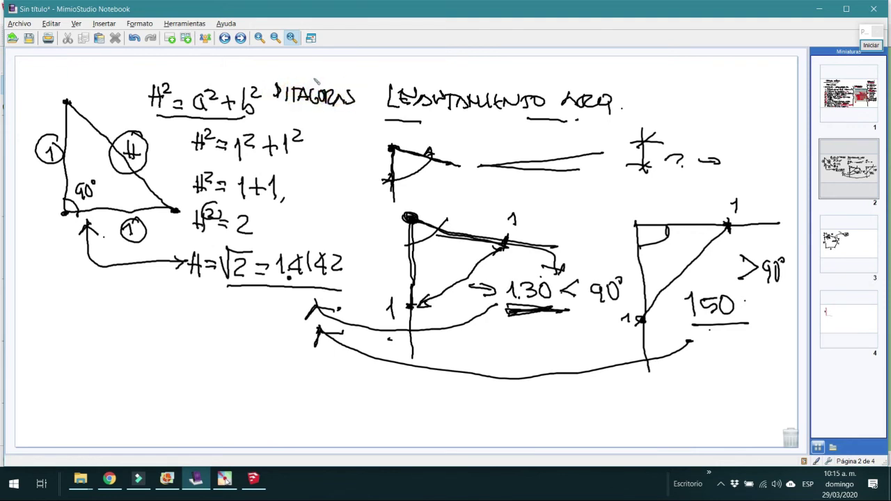
pyautogui.moveTo(310, 80); pyautogui.dragTo(313, 75)
pyautogui.moveTo(276, 109); pyautogui.dragTo(348, 110)
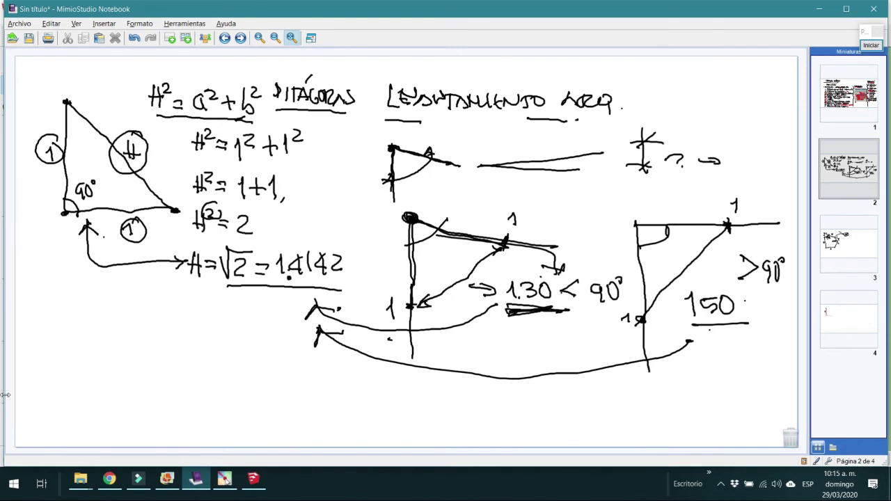
pyautogui.click(254, 481)
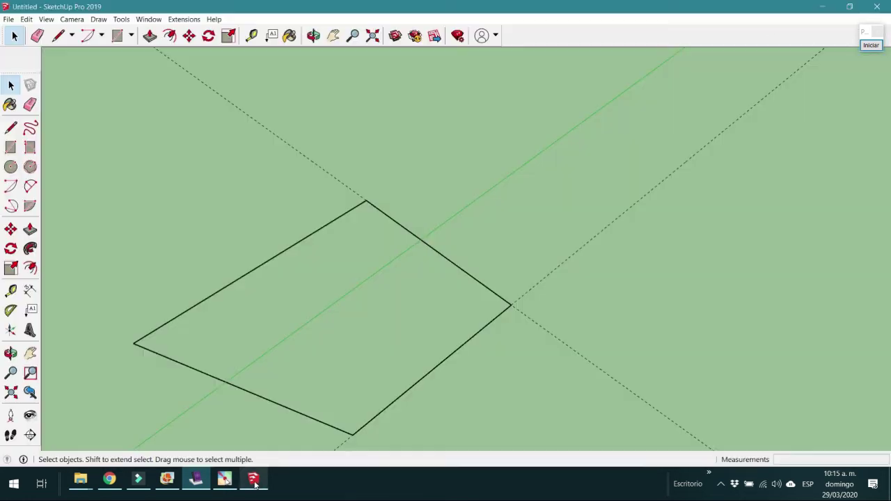
# Step: Check the TALLER CASA 1 assignment and its polygon PDF entry on the Moodle course page in Chrome, and return to SketchUp
pyautogui.scroll(-3, 401, 360)
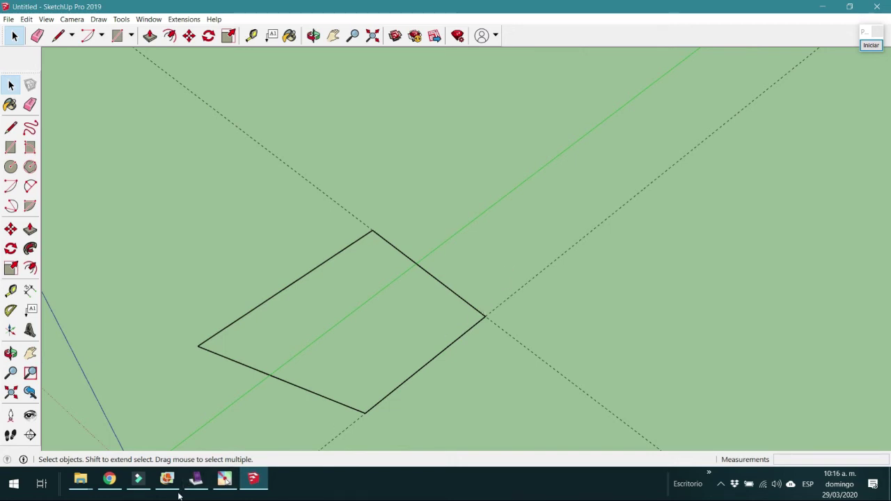
pyautogui.moveTo(80, 487)
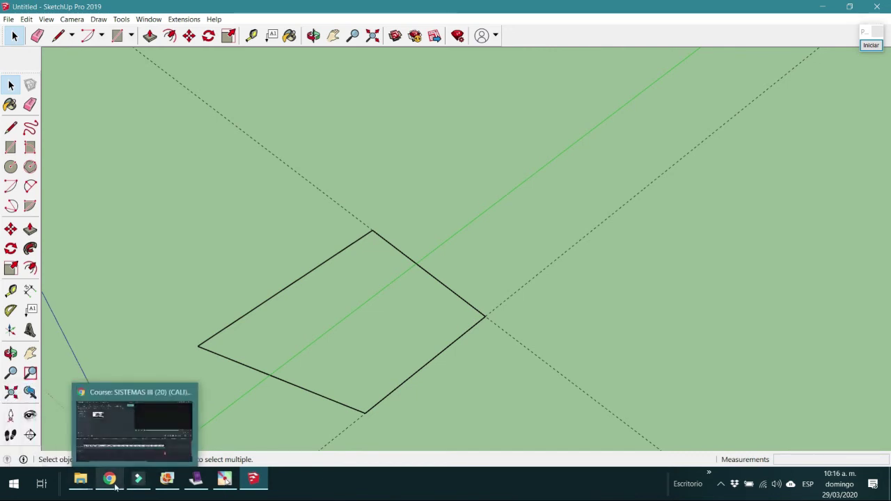
pyautogui.click(119, 437)
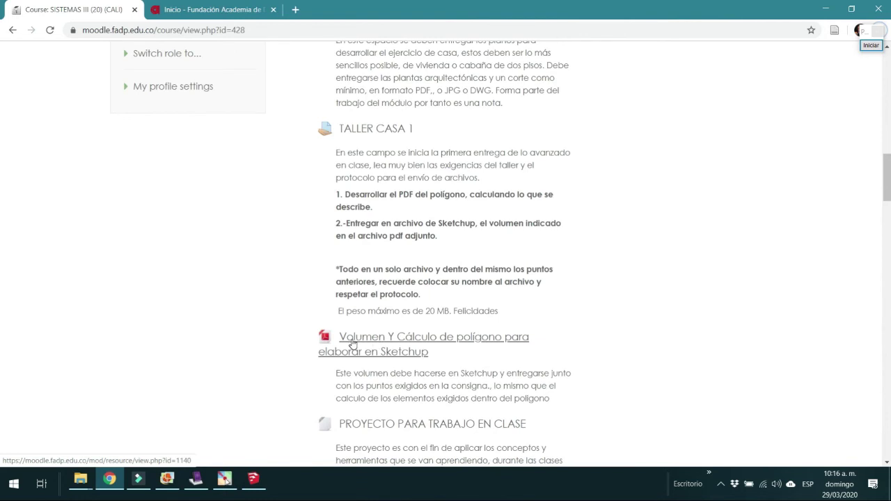
pyautogui.click(253, 478)
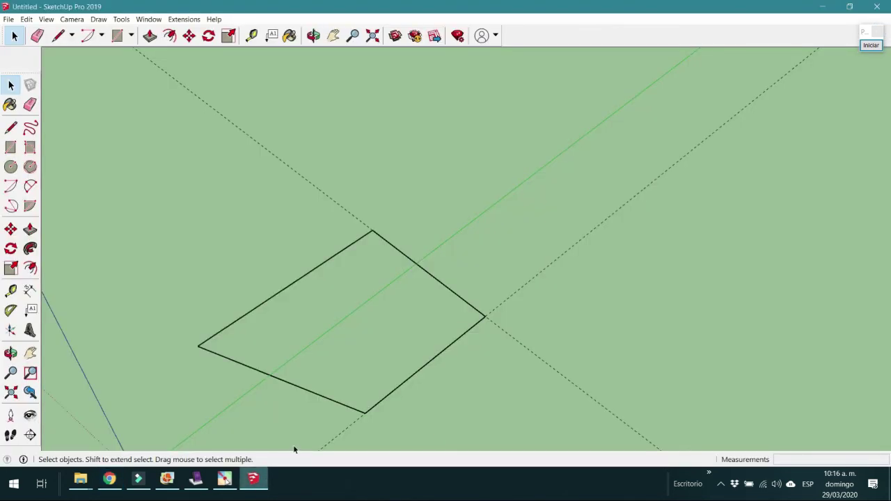
# Step: Delete the whole four-sided outline together with both protractor guide lines to empty the model
pyautogui.scroll(-4, 464, 230)
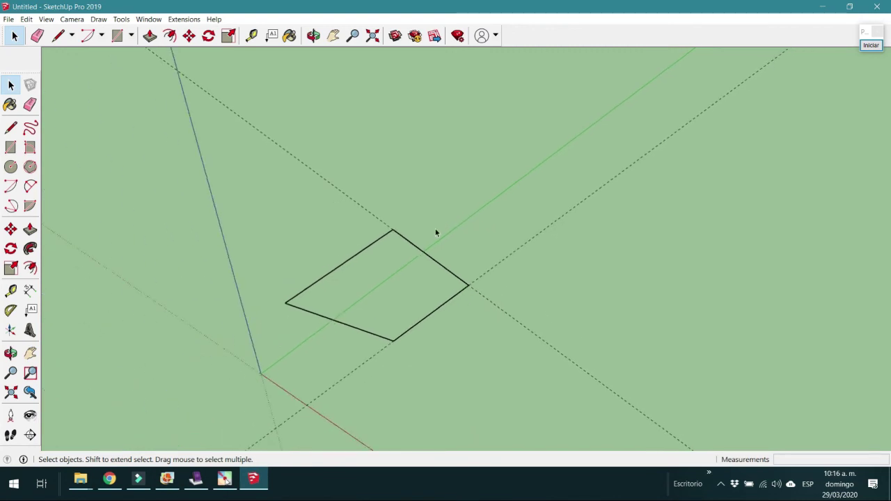
pyautogui.click(546, 176)
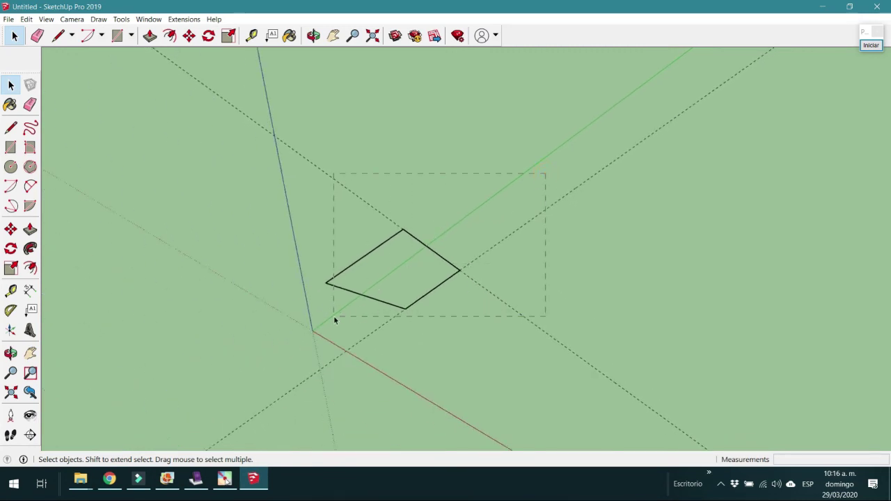
pyautogui.moveTo(333, 315); pyautogui.dragTo(339, 316)
pyautogui.press('Delete')
pyautogui.moveTo(450, 324); pyautogui.dragTo(439, 302, button='middle')
pyautogui.click(332, 36)
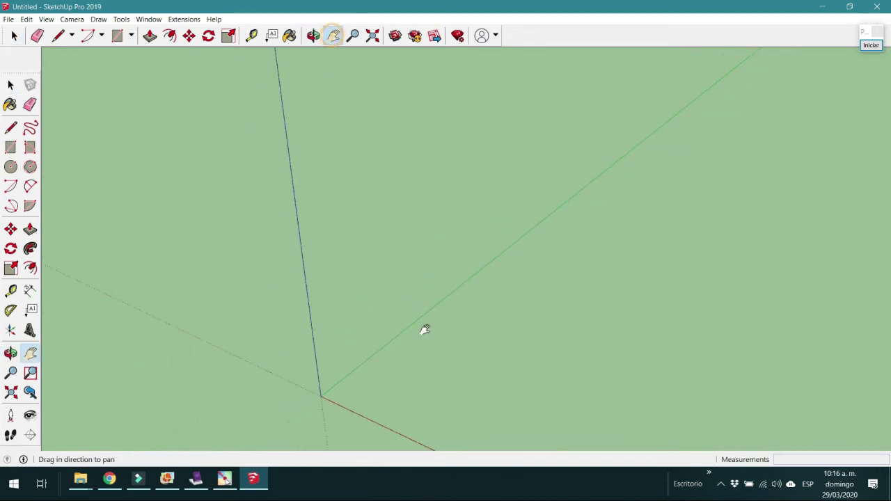
pyautogui.moveTo(424, 328); pyautogui.dragTo(340, 216)
pyautogui.rightClick(376, 220)
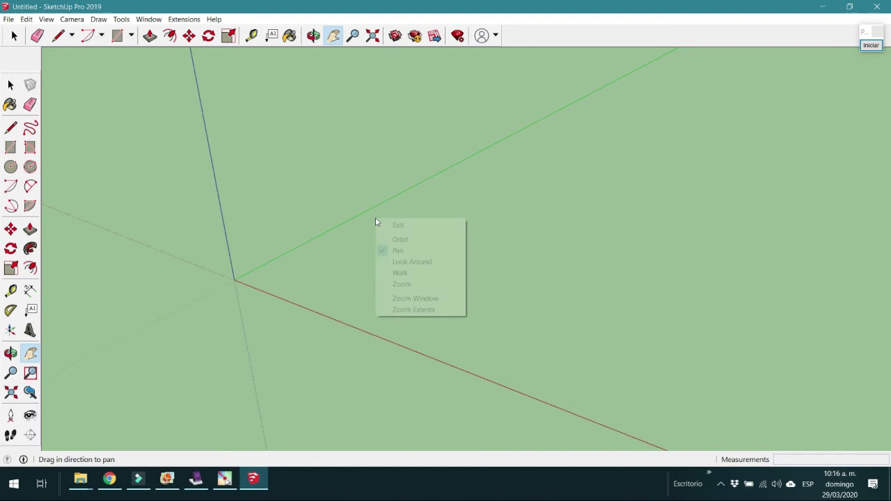
pyautogui.click(422, 227)
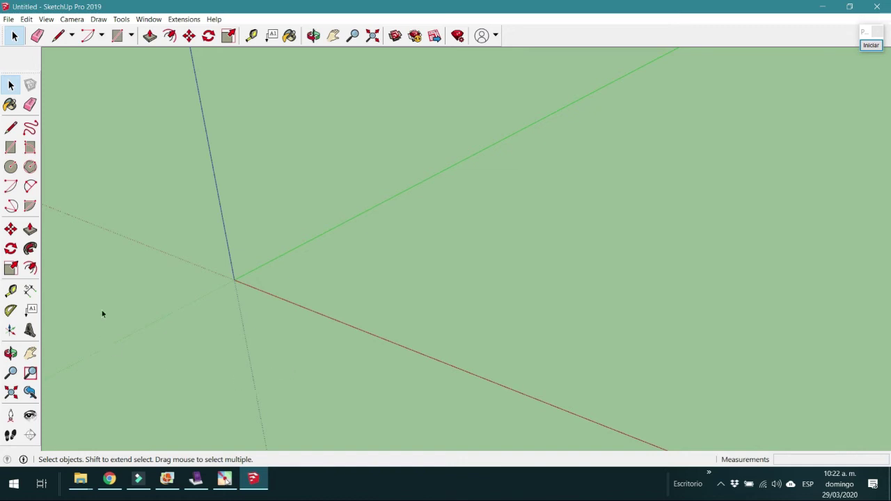
# Step: Choose clase 1_page-0001.jpg as the file to import, with the option to use it as an image
pyautogui.click(9, 19)
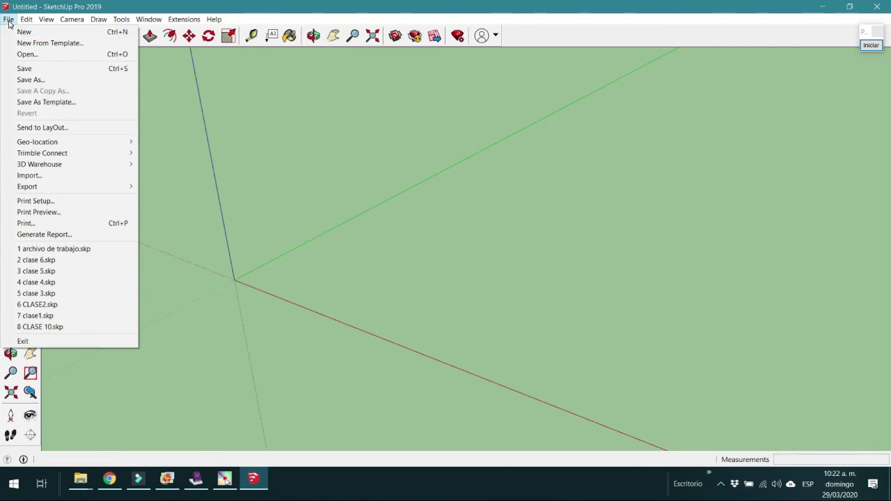
pyautogui.click(56, 176)
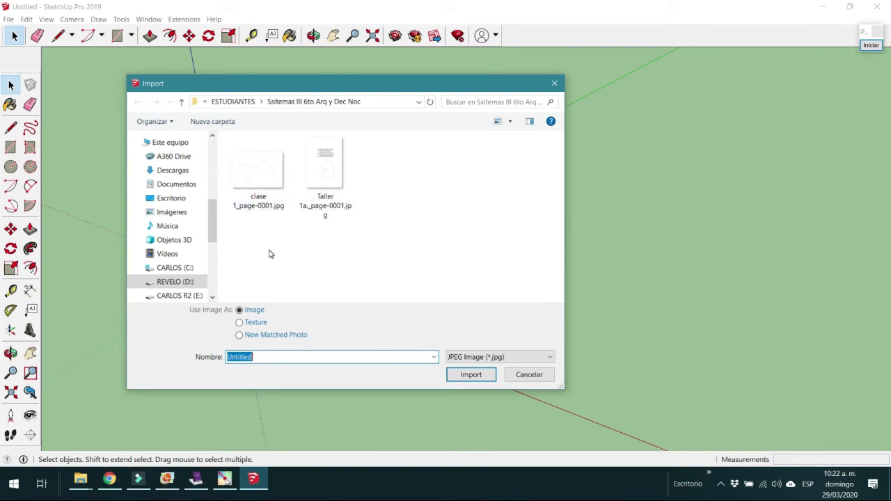
pyautogui.click(264, 184)
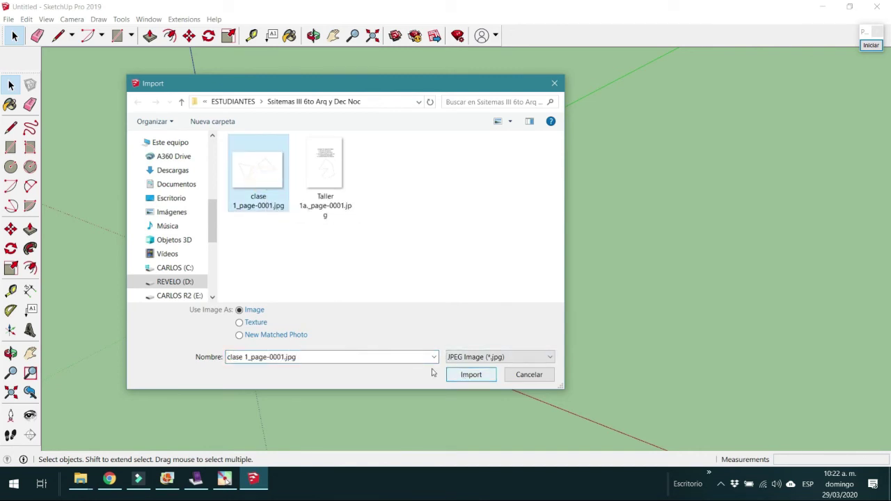
pyautogui.click(240, 311)
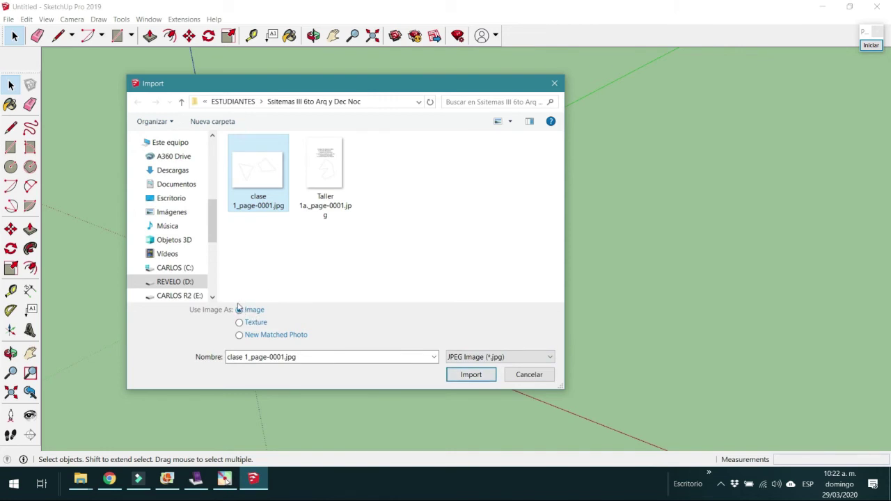